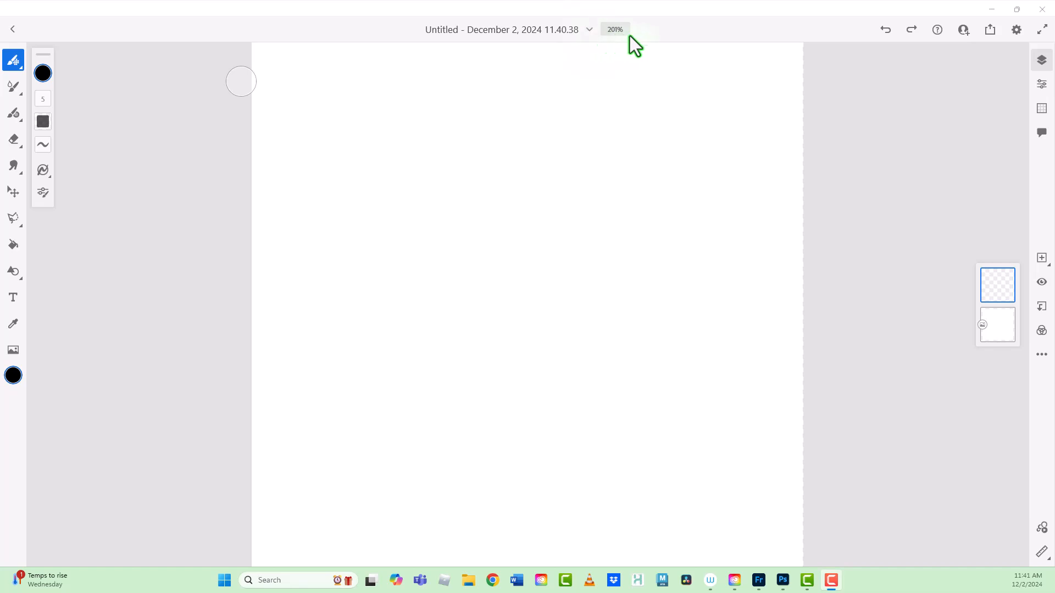
# Step: Set the canvas zoom level to 100%
pyautogui.click(589, 30)
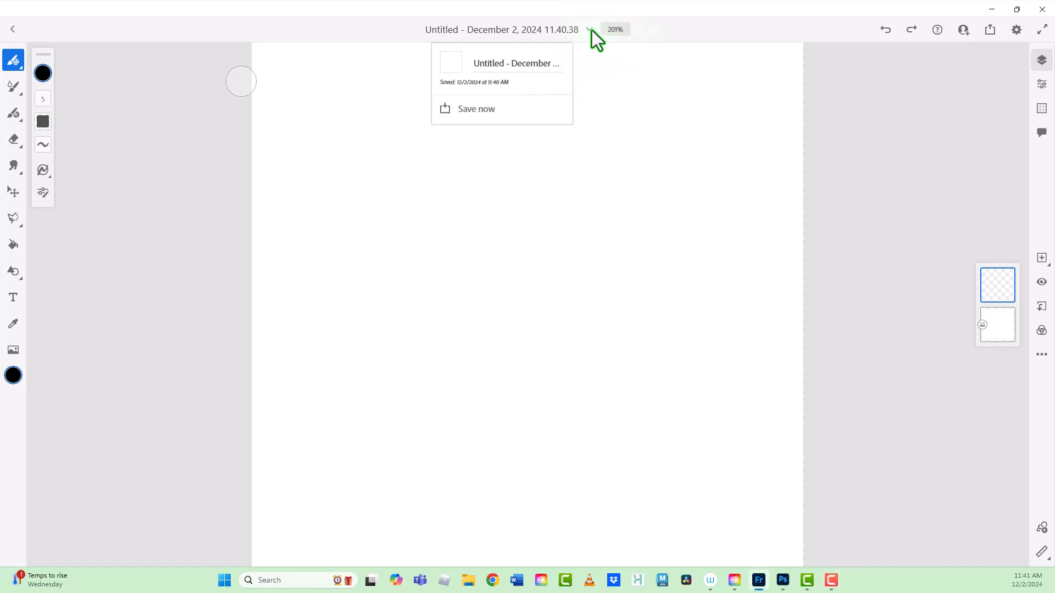
pyautogui.click(624, 28)
pyautogui.click(624, 28)
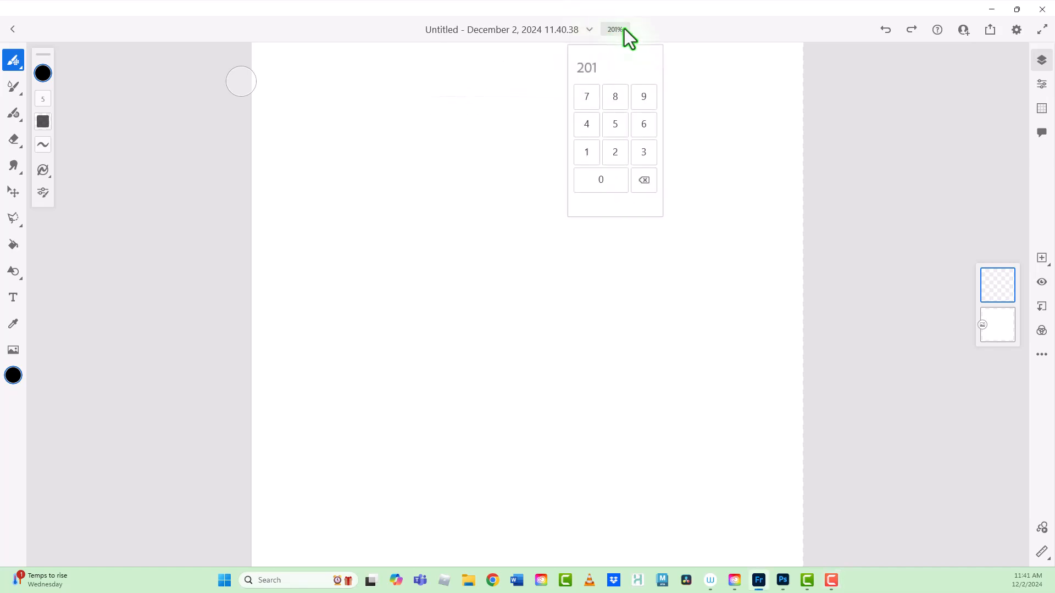
pyautogui.click(586, 154)
pyautogui.doubleClick(603, 183)
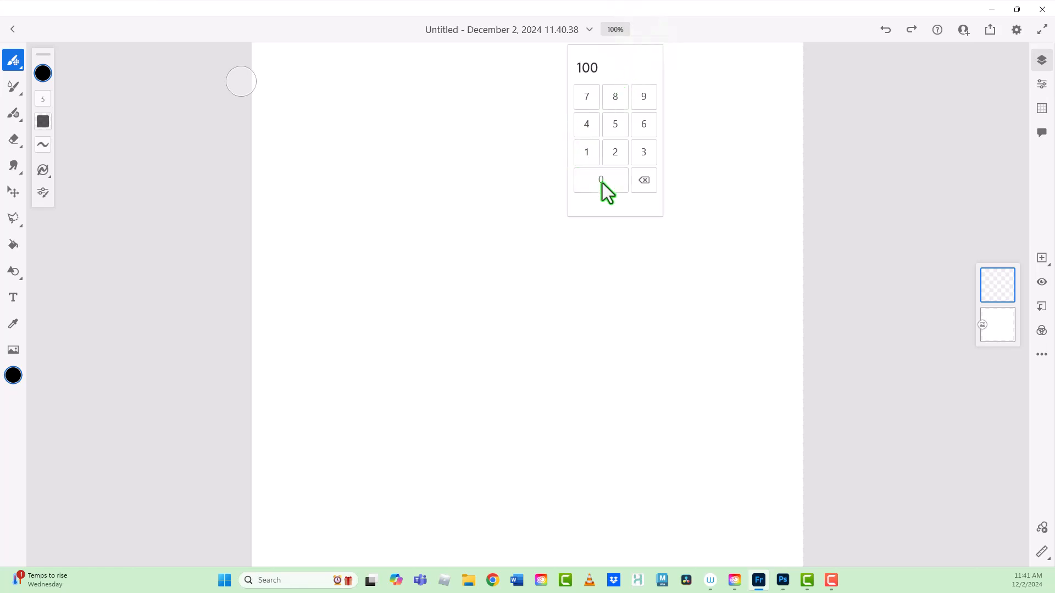
pyautogui.click(643, 206)
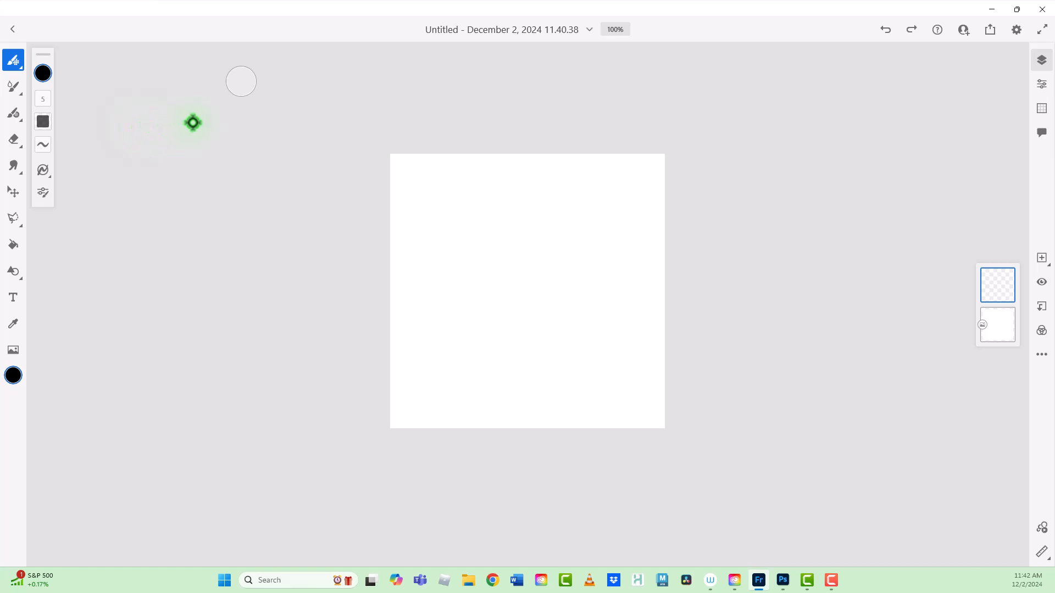
# Step: Choose the Halftone 4 big pixel brush from Comics and paint one arcing stroke across the upper part of the canvas
pyautogui.click(16, 64)
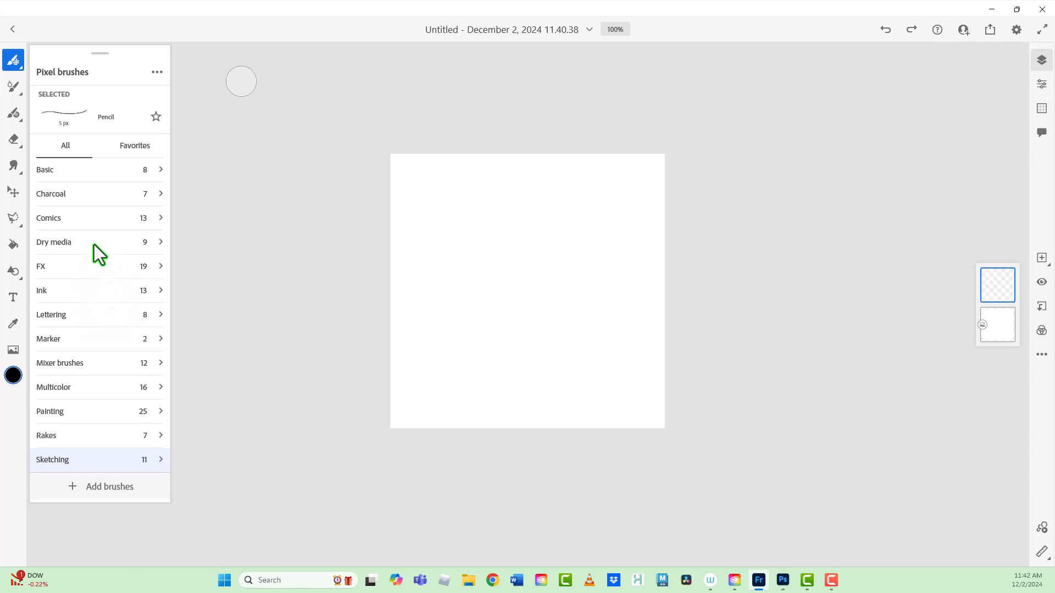
pyautogui.click(54, 220)
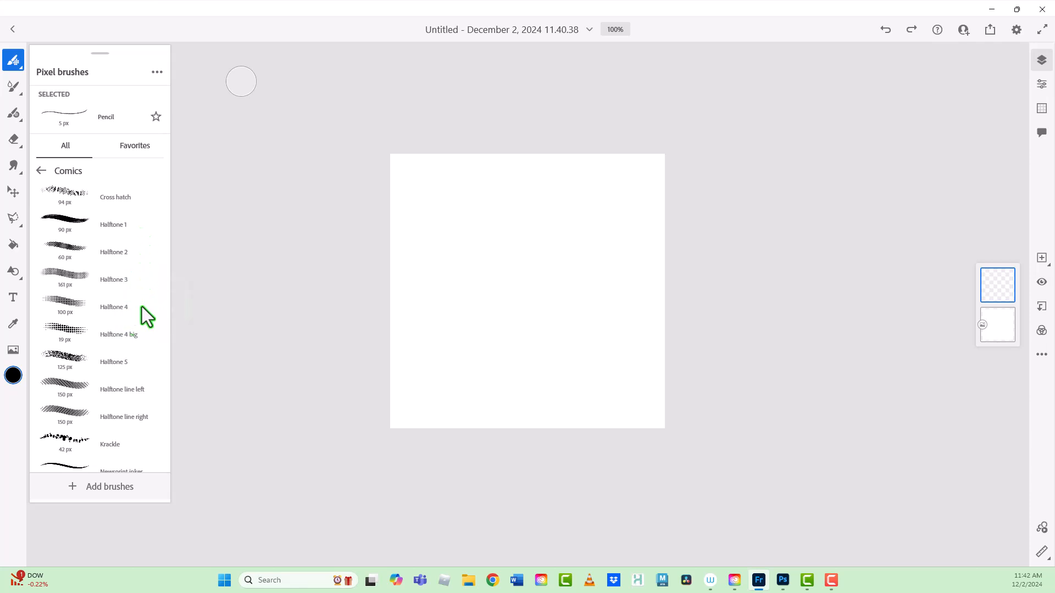
pyautogui.click(76, 336)
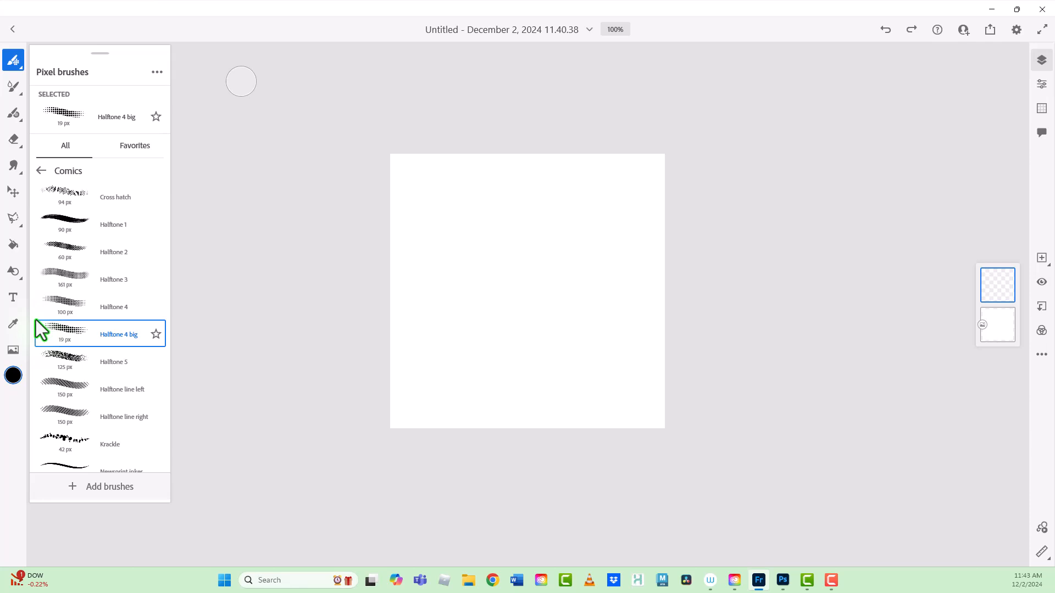
pyautogui.click(35, 320)
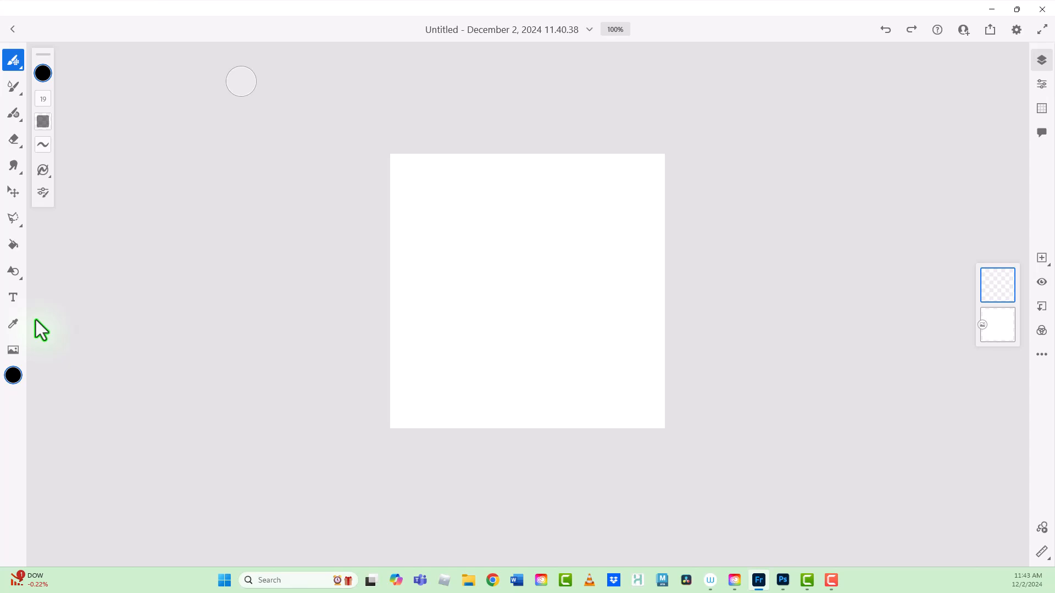
pyautogui.moveTo(400, 232); pyautogui.dragTo(629, 177)
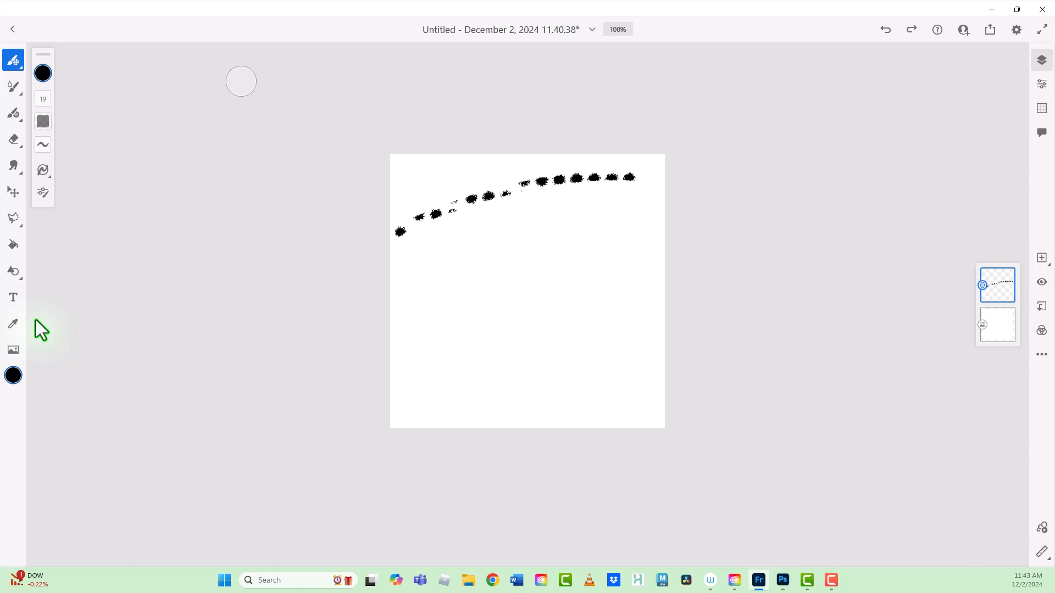
# Step: Set the brush size to 79 and fill the canvas with rows of halftone dots
pyautogui.click(43, 99)
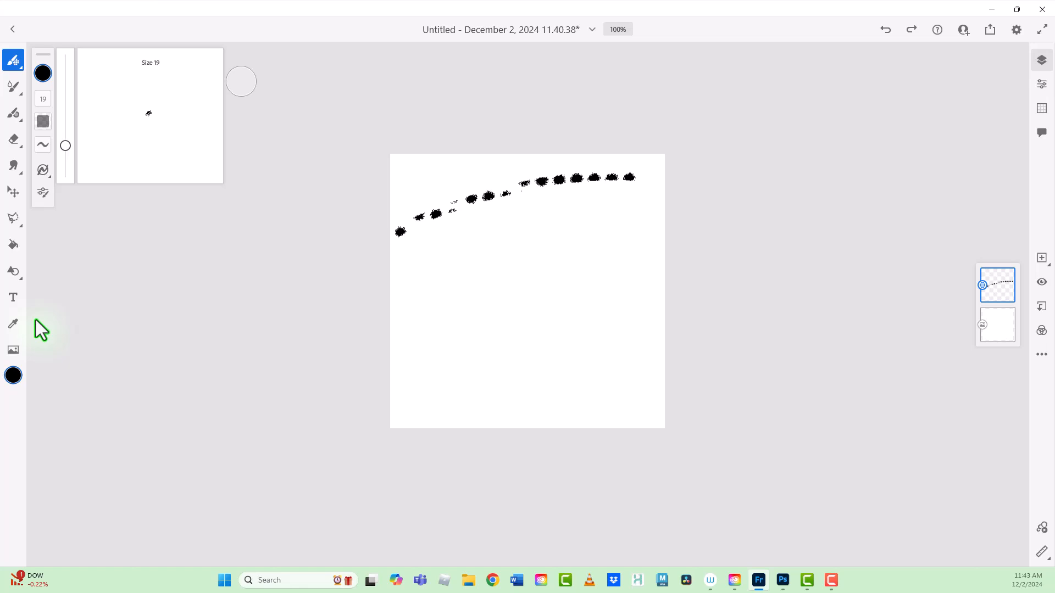
pyautogui.moveTo(65, 145); pyautogui.dragTo(65, 105)
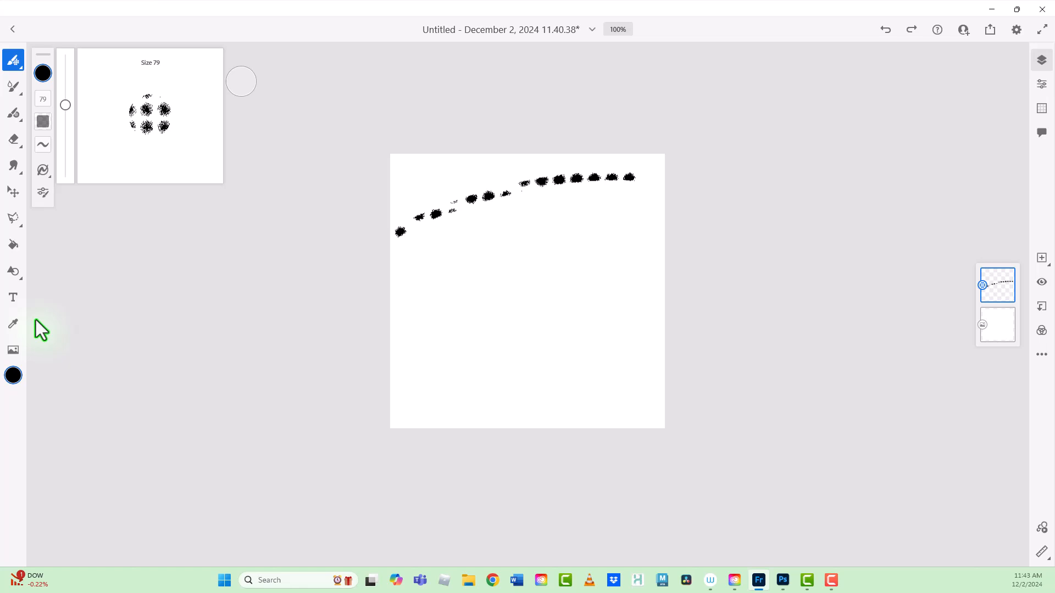
pyautogui.moveTo(403, 168)
pyautogui.mouseDown()
pyautogui.moveTo(660, 184)
pyautogui.moveTo(388, 197)
pyautogui.moveTo(621, 214)
pyautogui.moveTo(461, 234)
pyautogui.moveTo(393, 258)
pyautogui.moveTo(662, 269)
pyautogui.moveTo(391, 286)
pyautogui.moveTo(662, 308)
pyautogui.moveTo(418, 324)
pyautogui.moveTo(647, 372)
pyautogui.moveTo(399, 409)
pyautogui.moveTo(662, 426)
pyautogui.mouseUp()
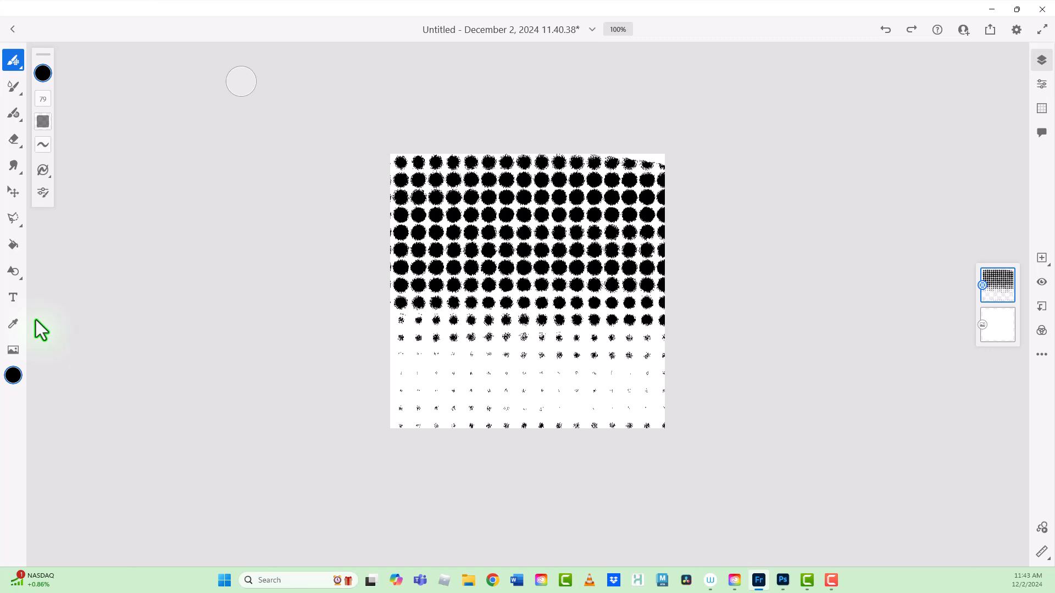
# Step: Increase the brush's stroke smoothing and paint halftone dots along the canvas's lower edge
pyautogui.click(43, 144)
pyautogui.moveTo(65, 171); pyautogui.dragTo(65, 90)
pyautogui.moveTo(385, 413); pyautogui.dragTo(666, 425)
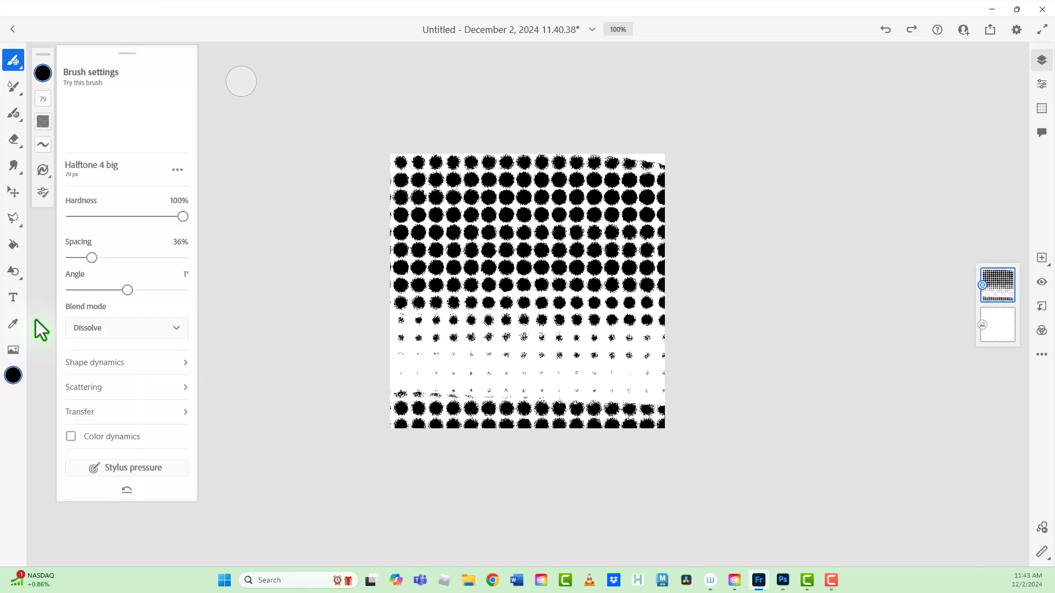
# Step: Set the Halftone 4 big brush's spacing to 13% and undo all halftone strokes on the canvas
pyautogui.click(43, 193)
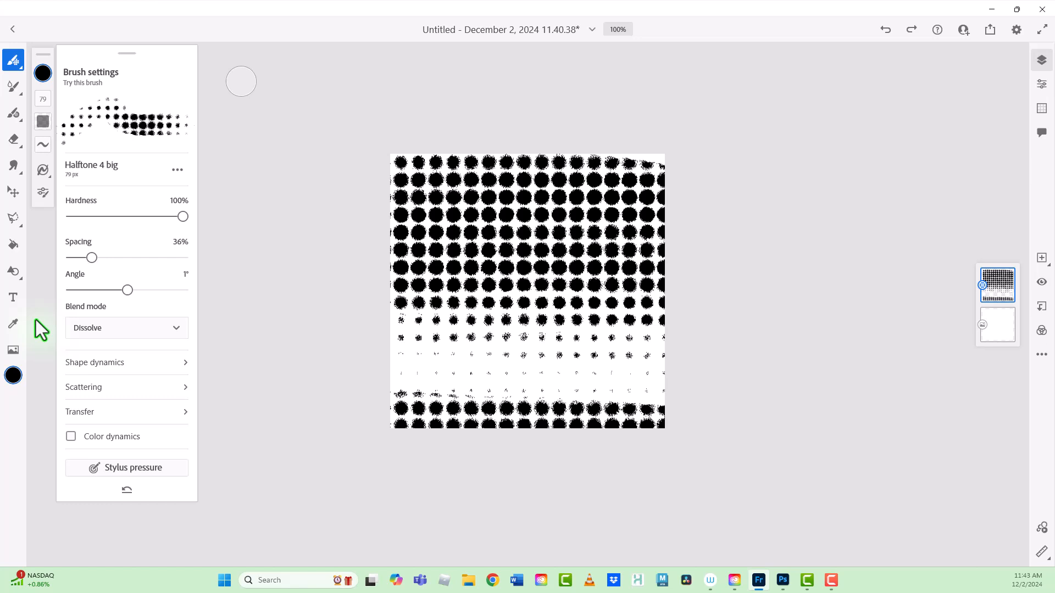
pyautogui.moveTo(91, 258)
pyautogui.mouseDown()
pyautogui.moveTo(115, 258)
pyautogui.moveTo(71, 258)
pyautogui.moveTo(137, 257)
pyautogui.moveTo(78, 257)
pyautogui.mouseUp()
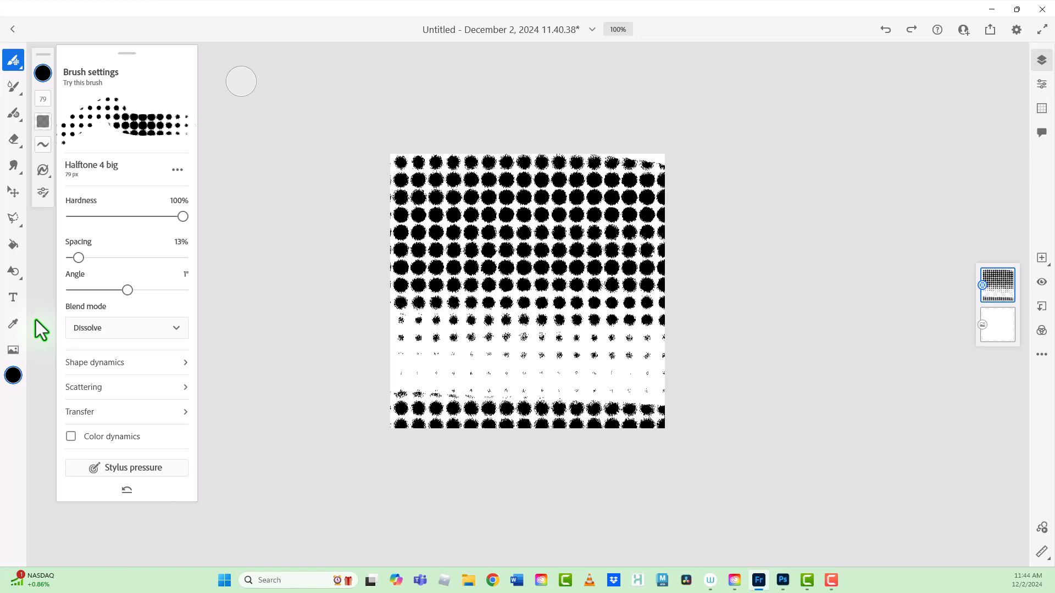
pyautogui.click(878, 19)
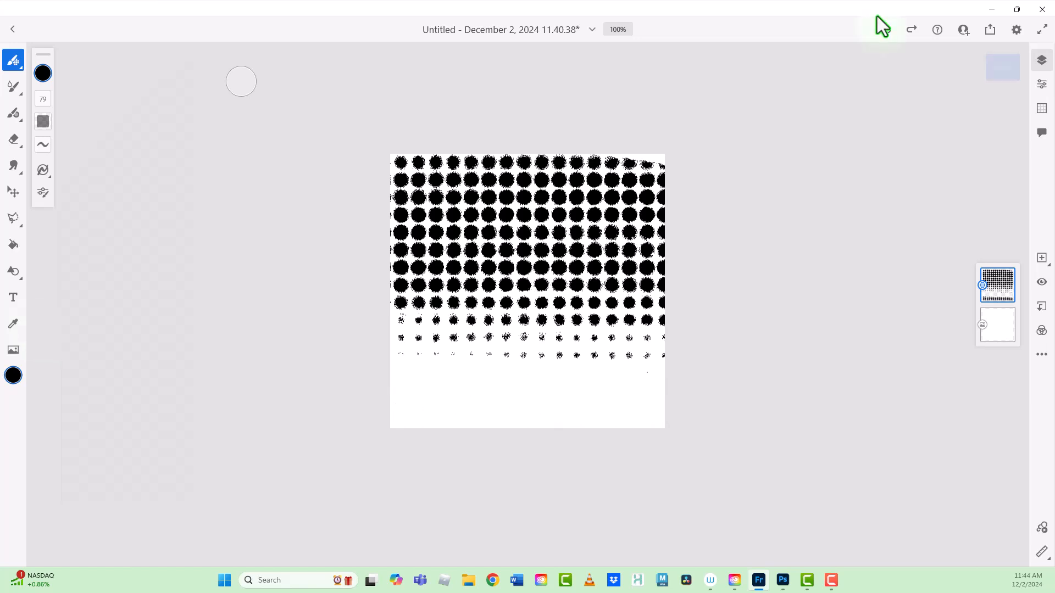
pyautogui.click(879, 19)
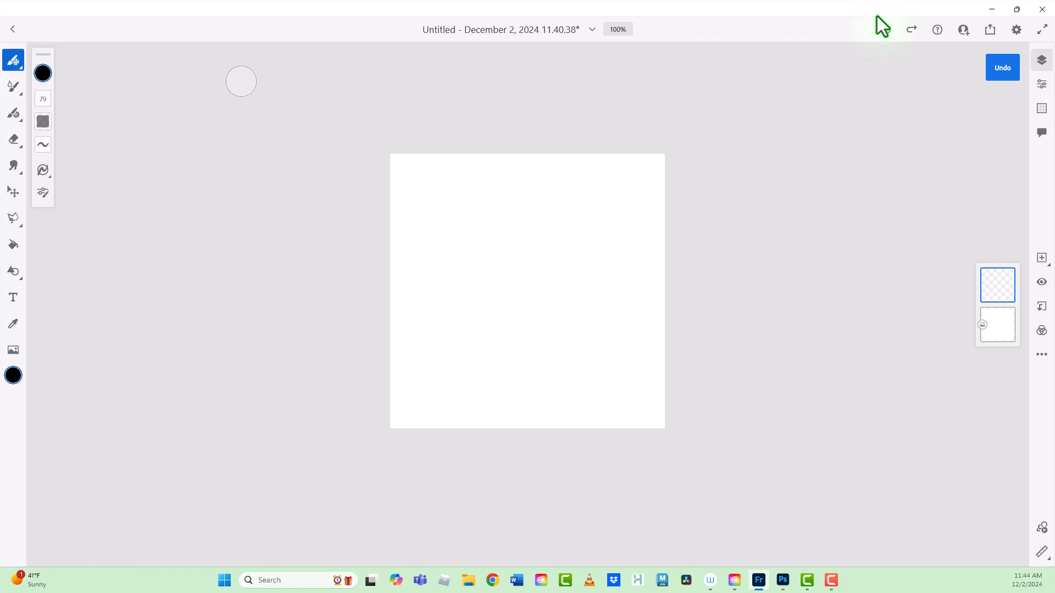
# Step: Choose the Brush pen from the Ink pixel brushes and draw a large black circle outline in the middle of the canvas
pyautogui.press('b')
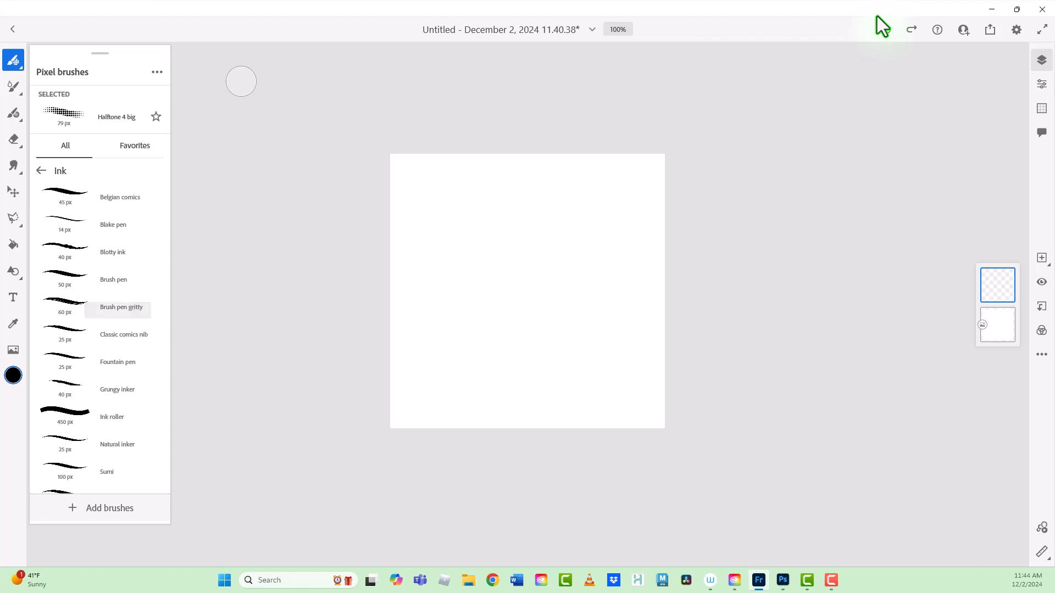
pyautogui.click(110, 279)
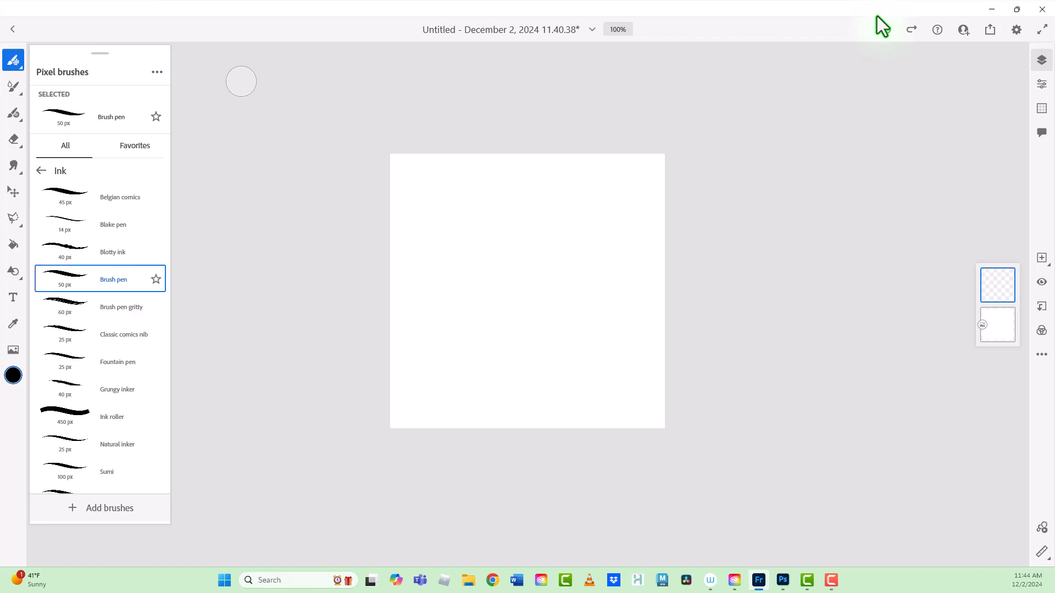
pyautogui.moveTo(519, 206)
pyautogui.mouseDown()
pyautogui.moveTo(449, 260)
pyautogui.moveTo(453, 333)
pyautogui.moveTo(515, 373)
pyautogui.moveTo(591, 341)
pyautogui.moveTo(603, 264)
pyautogui.moveTo(527, 201)
pyautogui.moveTo(483, 209)
pyautogui.mouseUp()
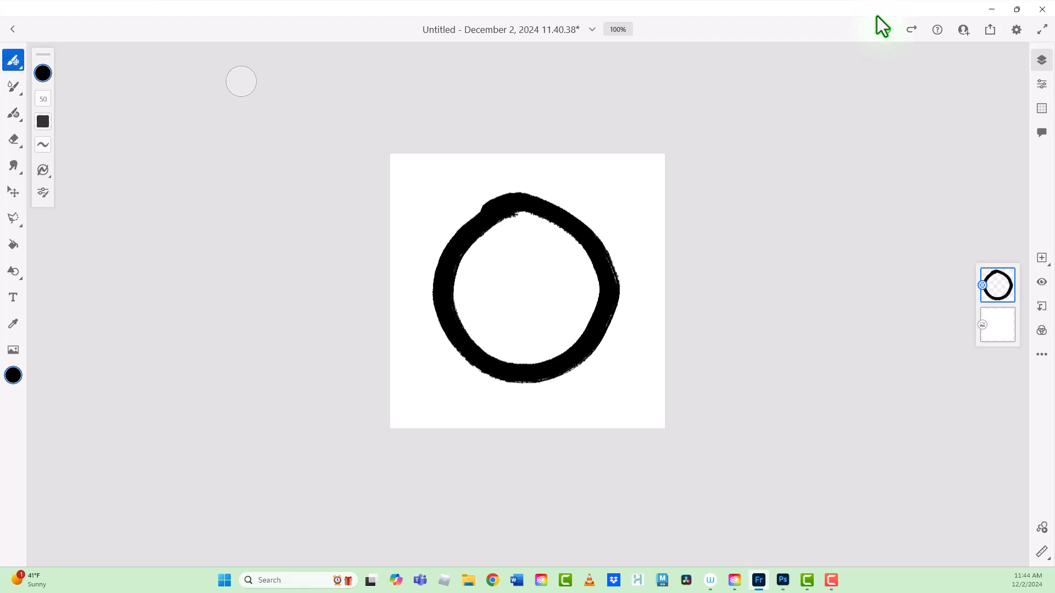
# Step: Choose the Cross hatch brush from Comics, try a stroke in the canvas's upper-left corner, and undo it
pyautogui.click(13, 59)
pyautogui.click(41, 171)
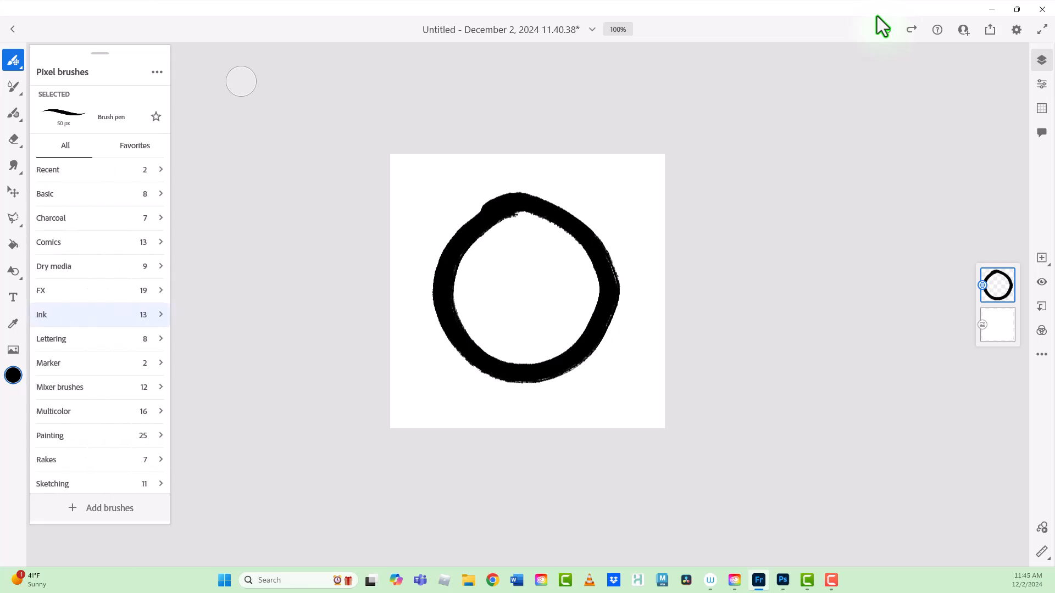
pyautogui.click(55, 242)
pyautogui.click(82, 197)
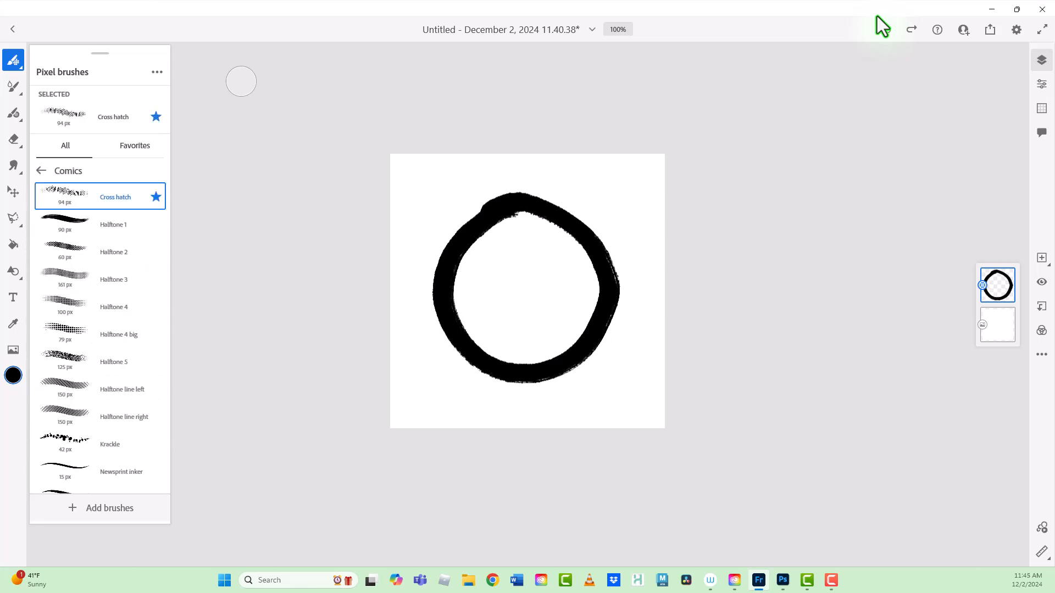
pyautogui.click(241, 82)
pyautogui.moveTo(435, 159); pyautogui.dragTo(403, 191)
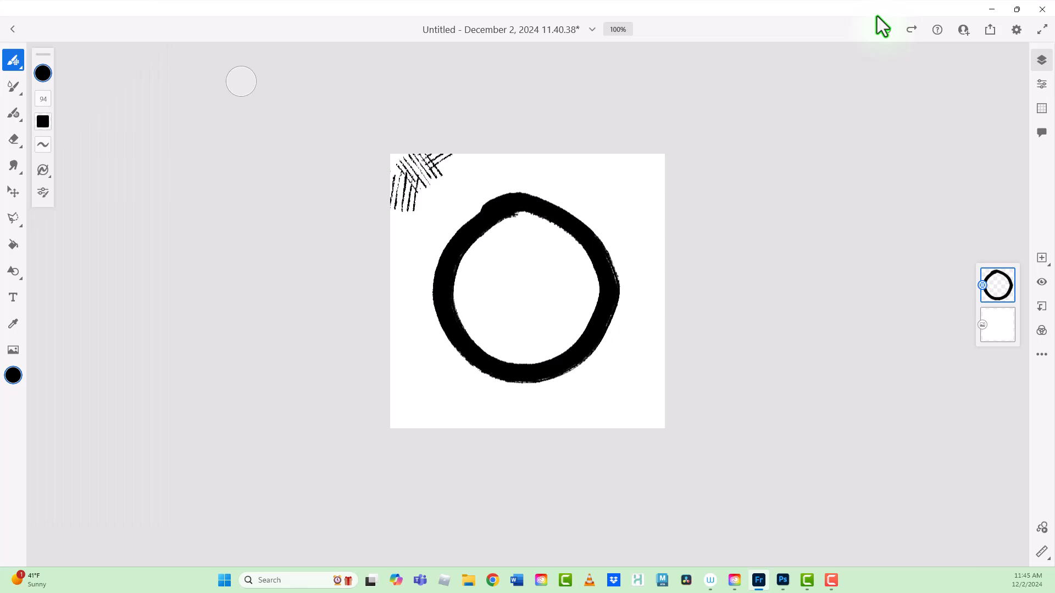
pyautogui.hotkey('ctrl', 'z')
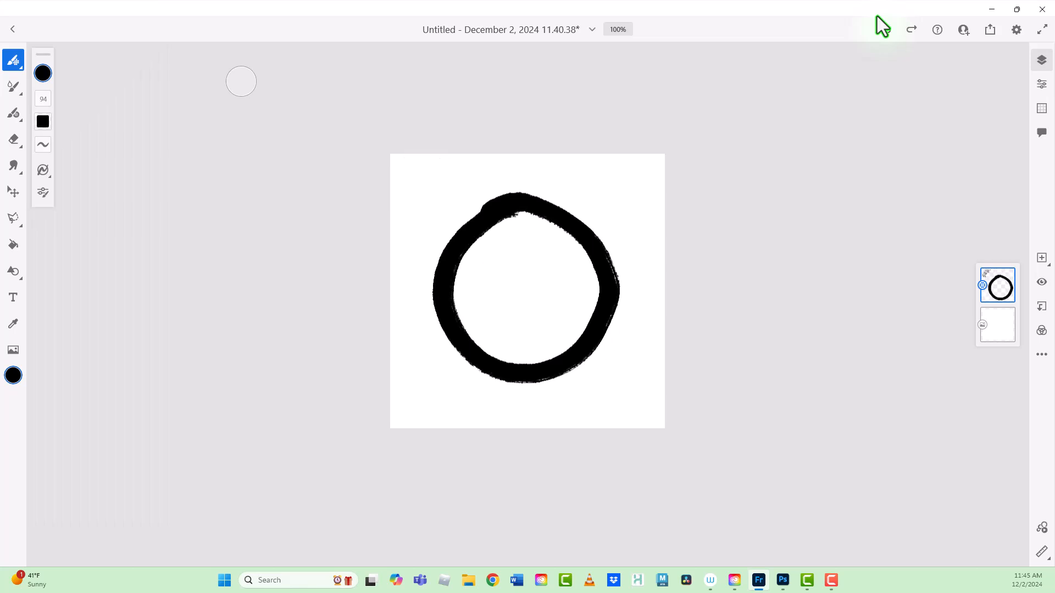
# Step: Set the Cross hatch brush size to 33 and shade the circle's inside along its right and lower edges
pyautogui.click(42, 99)
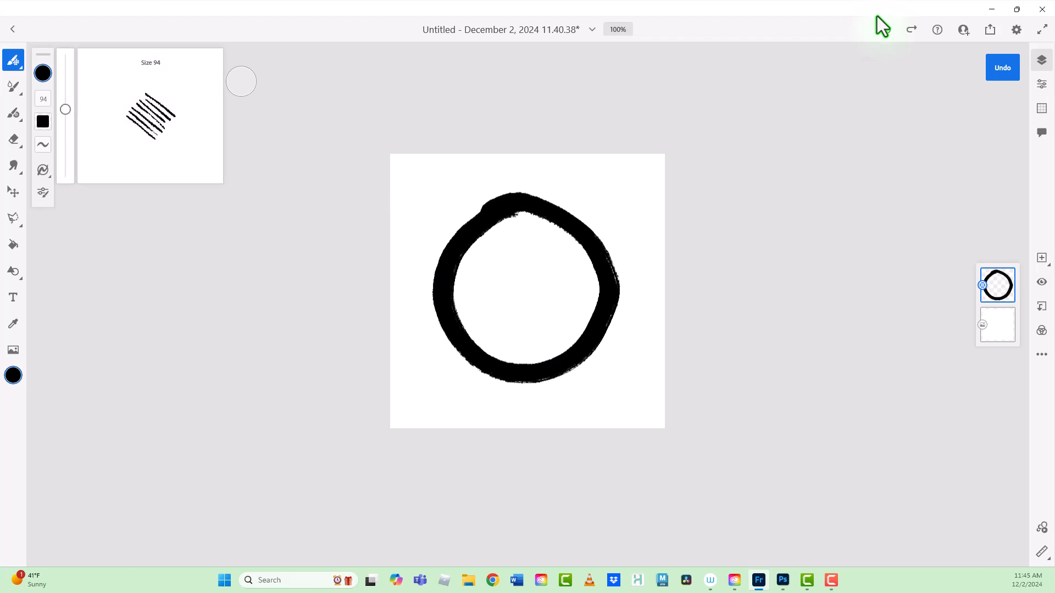
pyautogui.moveTo(65, 108); pyautogui.dragTo(65, 142)
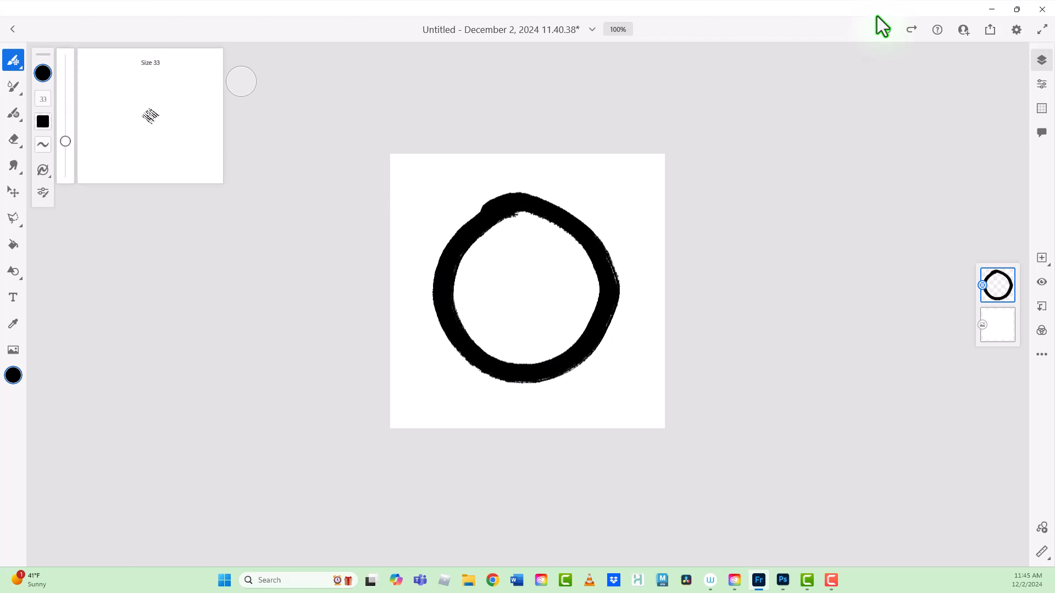
pyautogui.moveTo(594, 286); pyautogui.dragTo(499, 357)
pyautogui.moveTo(592, 265)
pyautogui.mouseDown()
pyautogui.moveTo(526, 357)
pyautogui.moveTo(509, 359)
pyautogui.moveTo(577, 337)
pyautogui.moveTo(596, 294)
pyautogui.mouseUp()
pyautogui.moveTo(588, 252)
pyautogui.mouseDown()
pyautogui.moveTo(574, 308)
pyautogui.moveTo(489, 352)
pyautogui.moveTo(463, 344)
pyautogui.moveTo(574, 308)
pyautogui.moveTo(574, 280)
pyautogui.mouseUp()
pyautogui.moveTo(516, 324)
pyautogui.mouseDown()
pyautogui.moveTo(468, 330)
pyautogui.moveTo(533, 326)
pyautogui.moveTo(588, 279)
pyautogui.moveTo(529, 348)
pyautogui.moveTo(544, 340)
pyautogui.mouseUp()
pyautogui.moveTo(572, 331)
pyautogui.mouseDown()
pyautogui.moveTo(525, 359)
pyautogui.moveTo(568, 347)
pyautogui.mouseUp()
pyautogui.moveTo(471, 333)
pyautogui.mouseDown()
pyautogui.moveTo(501, 357)
pyautogui.moveTo(536, 362)
pyautogui.mouseUp()
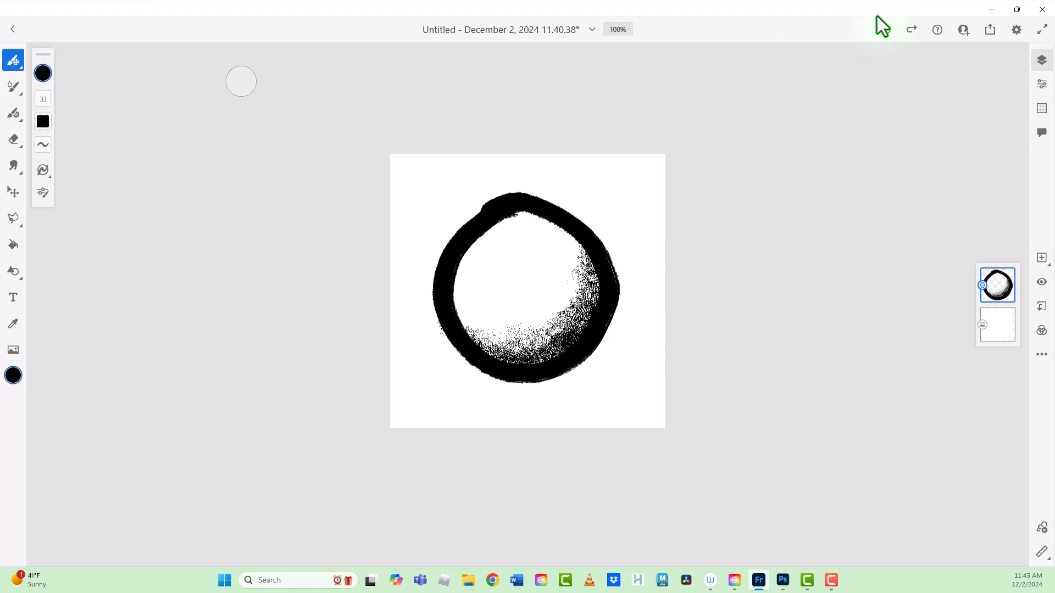
# Step: Use the touch shortcut to erase with the Cross hatch brush, texturing the circle's outer edge and lightening the inner shading
pyautogui.click(241, 81)
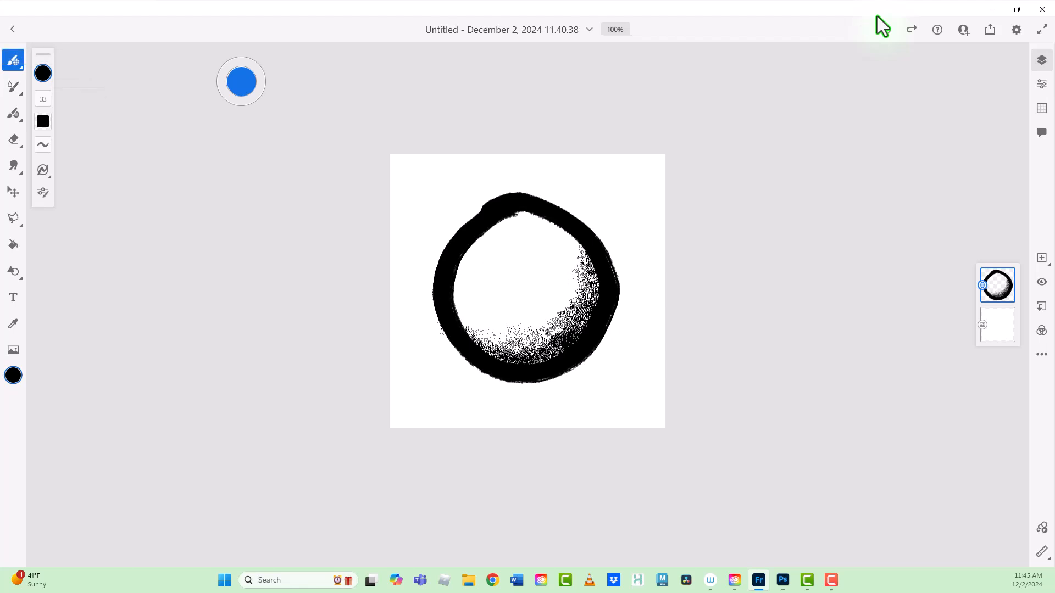
pyautogui.moveTo(438, 301); pyautogui.dragTo(453, 349)
pyautogui.moveTo(450, 243); pyautogui.dragTo(438, 322)
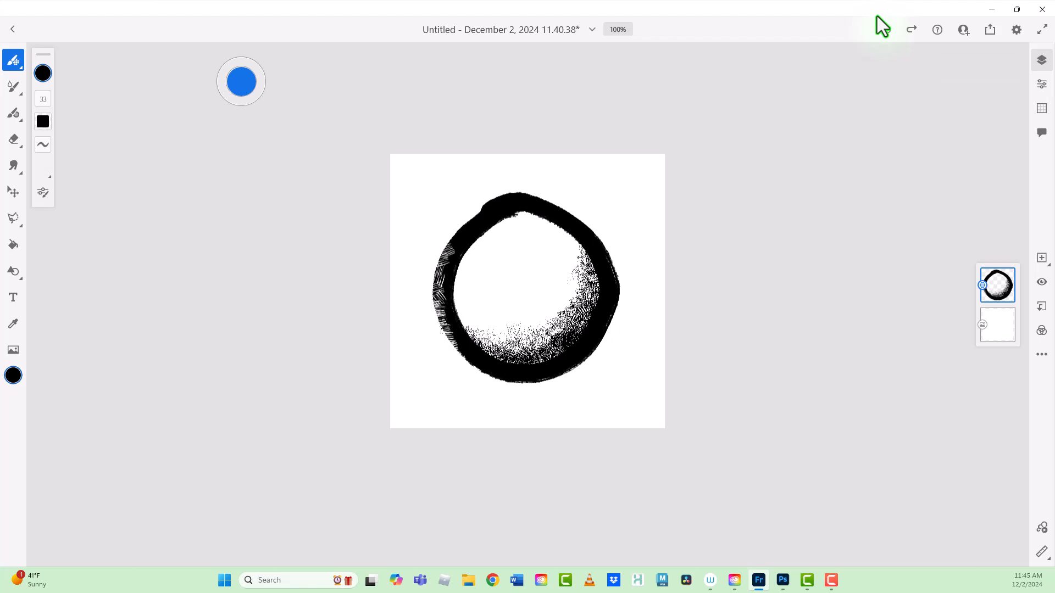
pyautogui.moveTo(460, 226); pyautogui.dragTo(439, 278)
pyautogui.moveTo(487, 202); pyautogui.dragTo(443, 260)
pyautogui.moveTo(522, 197)
pyautogui.mouseDown()
pyautogui.moveTo(461, 234)
pyautogui.moveTo(473, 220)
pyautogui.mouseUp()
pyautogui.moveTo(583, 225); pyautogui.dragTo(499, 194)
pyautogui.moveTo(575, 218)
pyautogui.mouseDown()
pyautogui.moveTo(616, 272)
pyautogui.moveTo(616, 314)
pyautogui.mouseUp()
pyautogui.moveTo(614, 272); pyautogui.dragTo(607, 331)
pyautogui.moveTo(618, 280)
pyautogui.mouseDown()
pyautogui.moveTo(593, 350)
pyautogui.moveTo(549, 381)
pyautogui.mouseUp()
pyautogui.moveTo(545, 376); pyautogui.dragTo(521, 384)
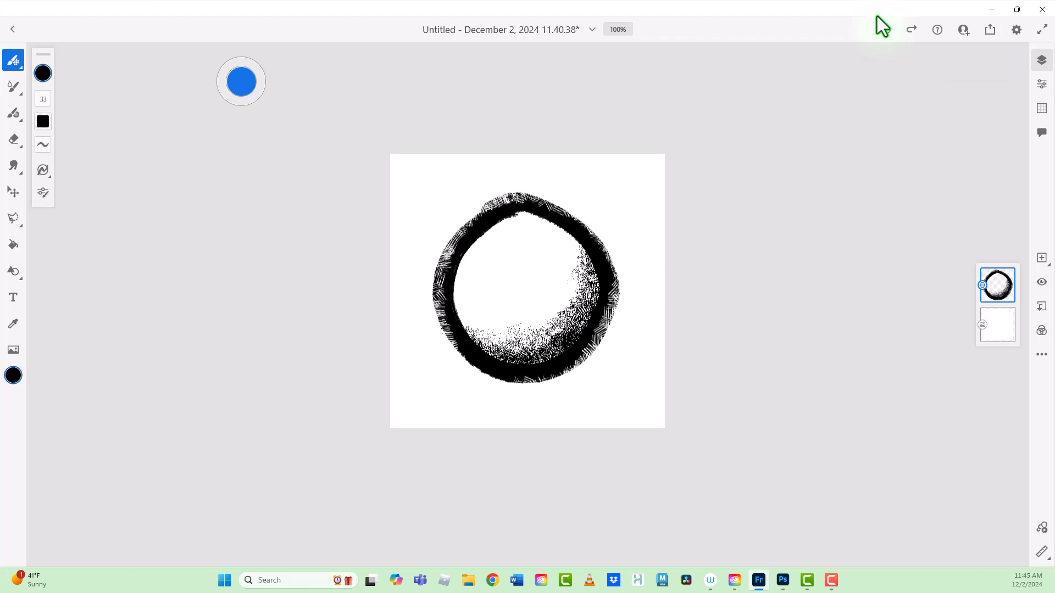
pyautogui.moveTo(570, 308)
pyautogui.mouseDown()
pyautogui.moveTo(521, 367)
pyautogui.moveTo(488, 347)
pyautogui.mouseUp()
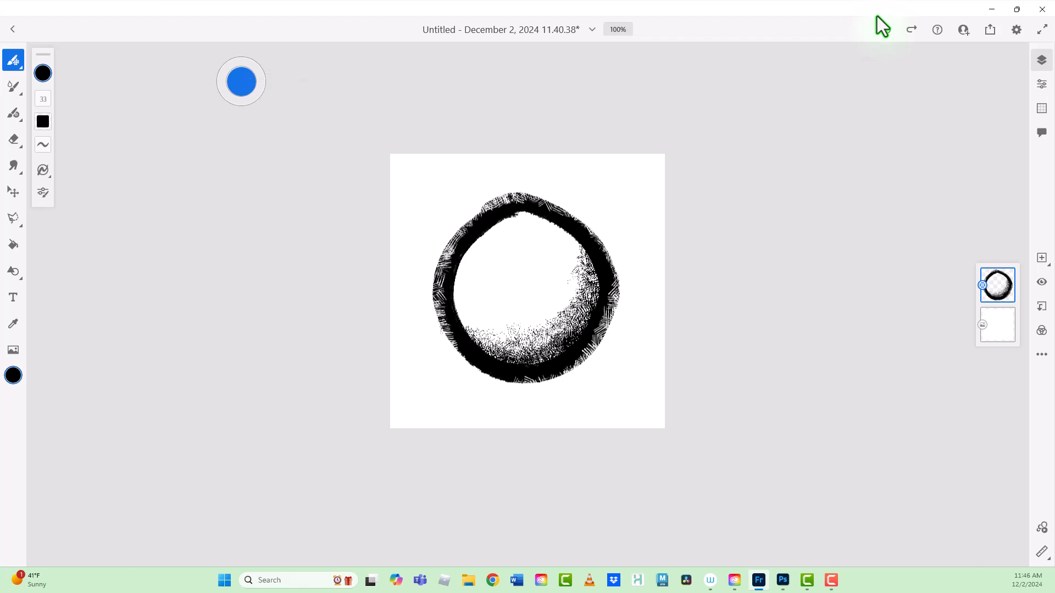
pyautogui.moveTo(506, 195)
pyautogui.mouseDown()
pyautogui.moveTo(482, 212)
pyautogui.moveTo(541, 201)
pyautogui.mouseUp()
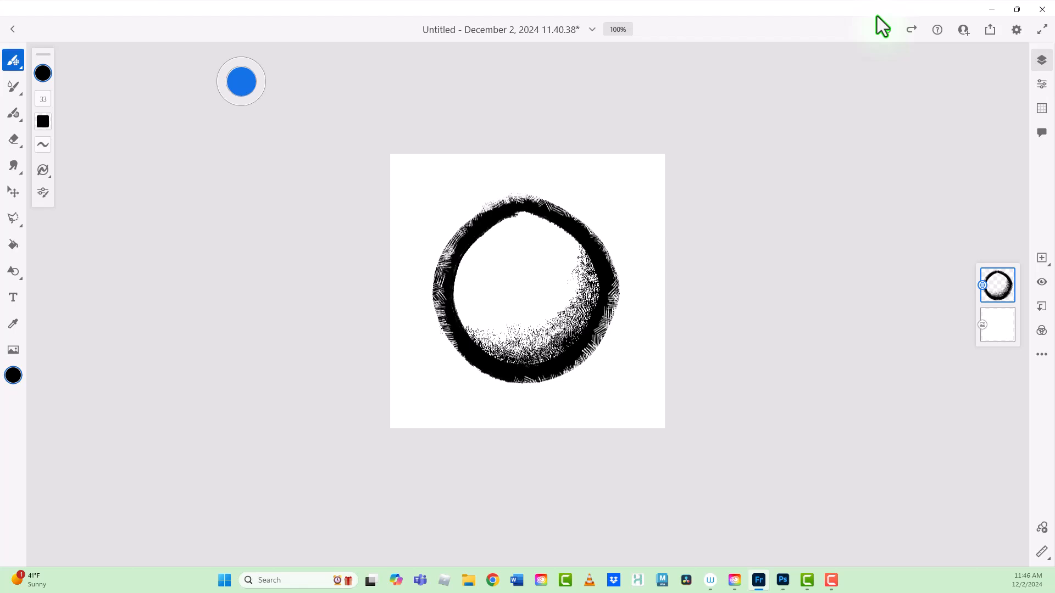
# Step: Turn off the touch shortcut's erasing mode
pyautogui.click(14, 59)
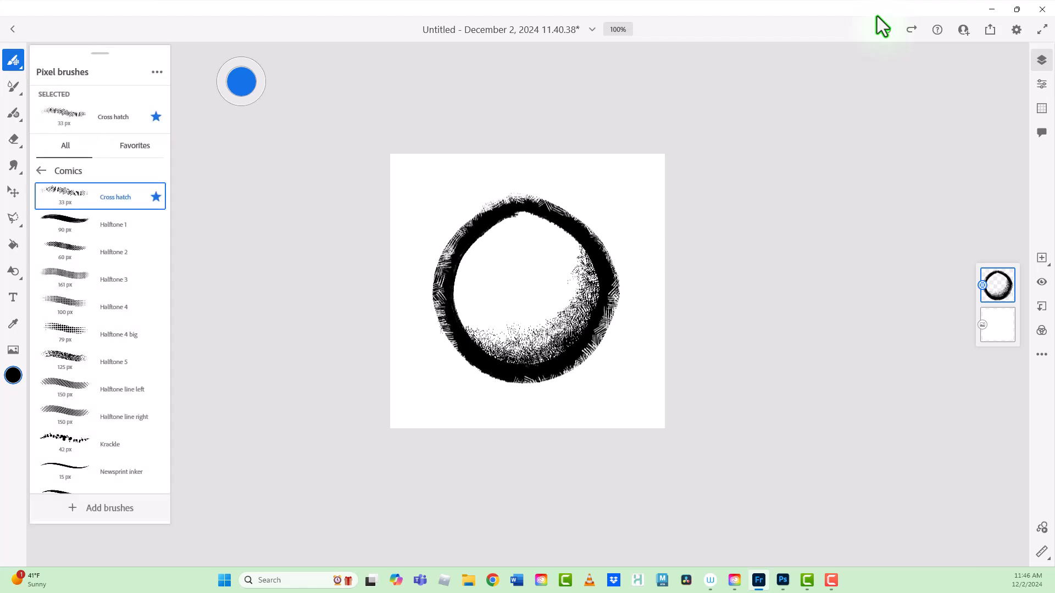
pyautogui.click(241, 81)
pyautogui.click(241, 82)
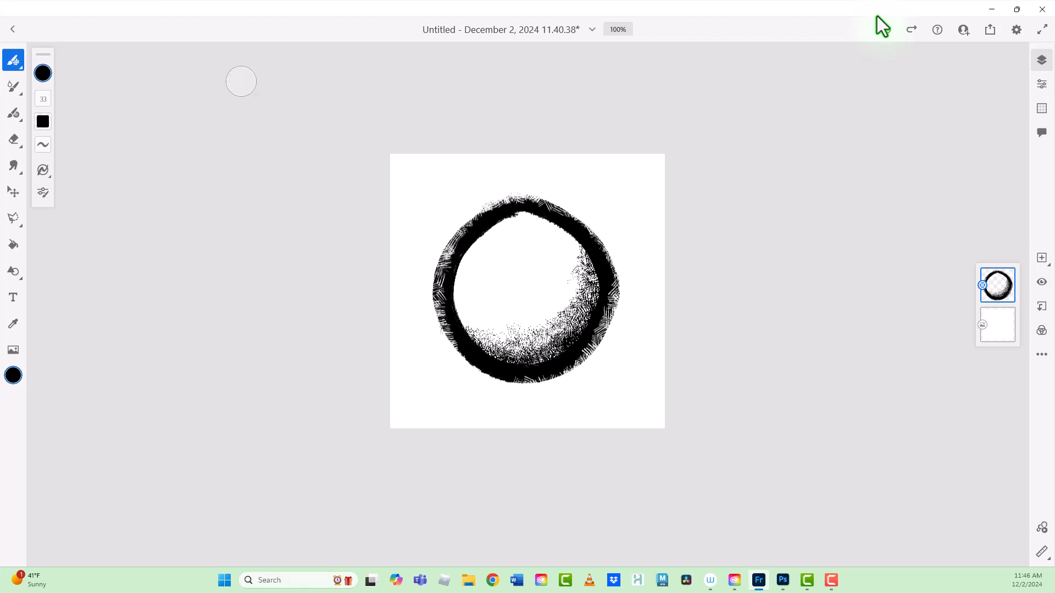
# Step: Choose the Cheesy brush from the Multicolor pixel brushes and paint two crossing diagonal strokes over the circle
pyautogui.click(13, 59)
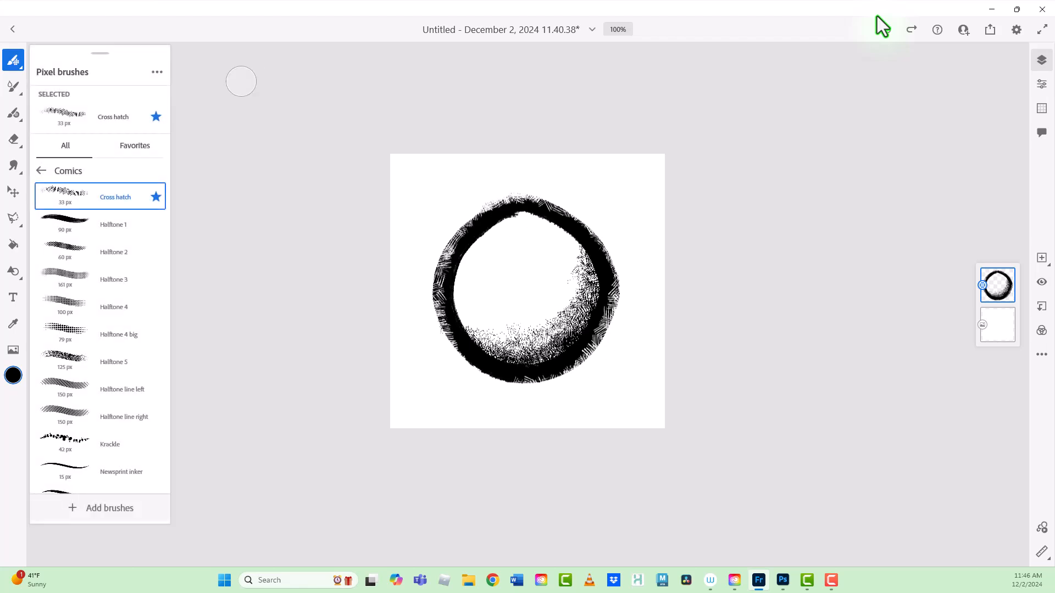
pyautogui.click(41, 170)
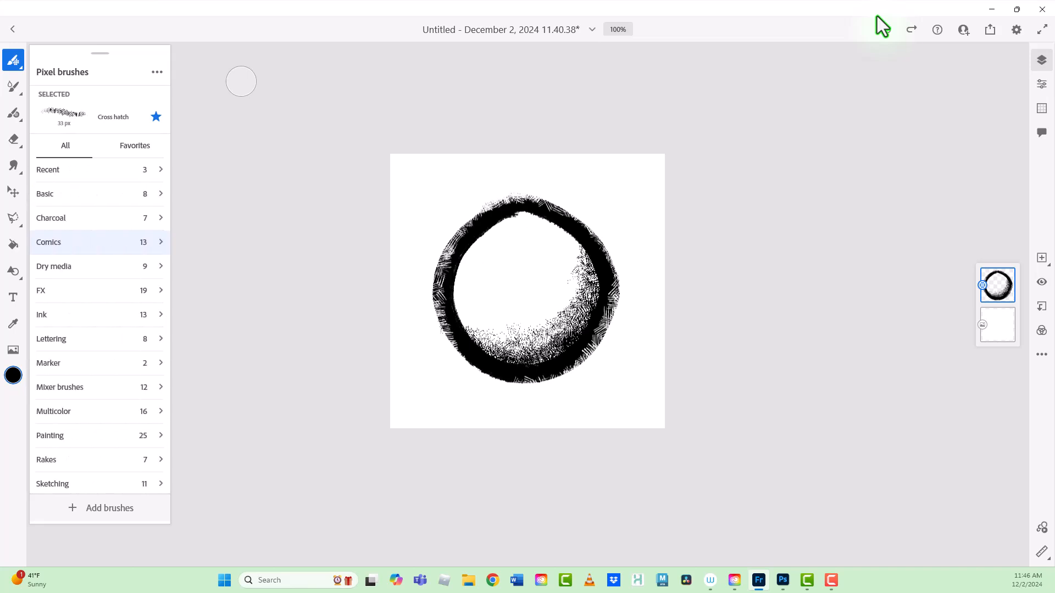
pyautogui.click(54, 411)
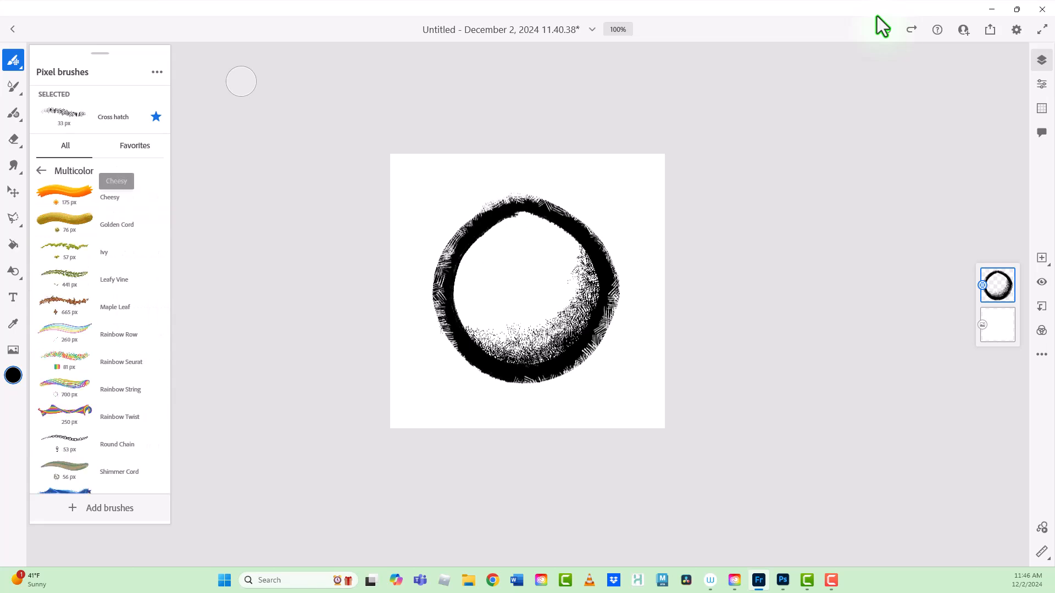
pyautogui.click(64, 192)
pyautogui.click(442, 198)
pyautogui.moveTo(456, 170)
pyautogui.mouseDown()
pyautogui.moveTo(484, 285)
pyautogui.moveTo(599, 352)
pyautogui.moveTo(632, 385)
pyautogui.mouseUp()
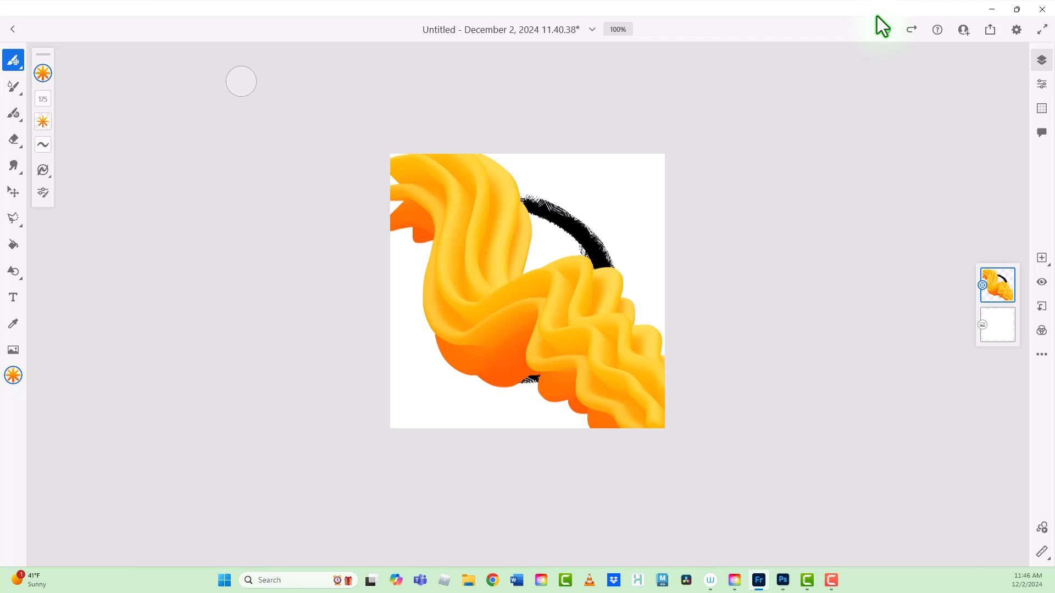
pyautogui.moveTo(632, 118)
pyautogui.mouseDown()
pyautogui.moveTo(634, 195)
pyautogui.moveTo(549, 230)
pyautogui.moveTo(552, 288)
pyautogui.moveTo(399, 385)
pyautogui.mouseUp()
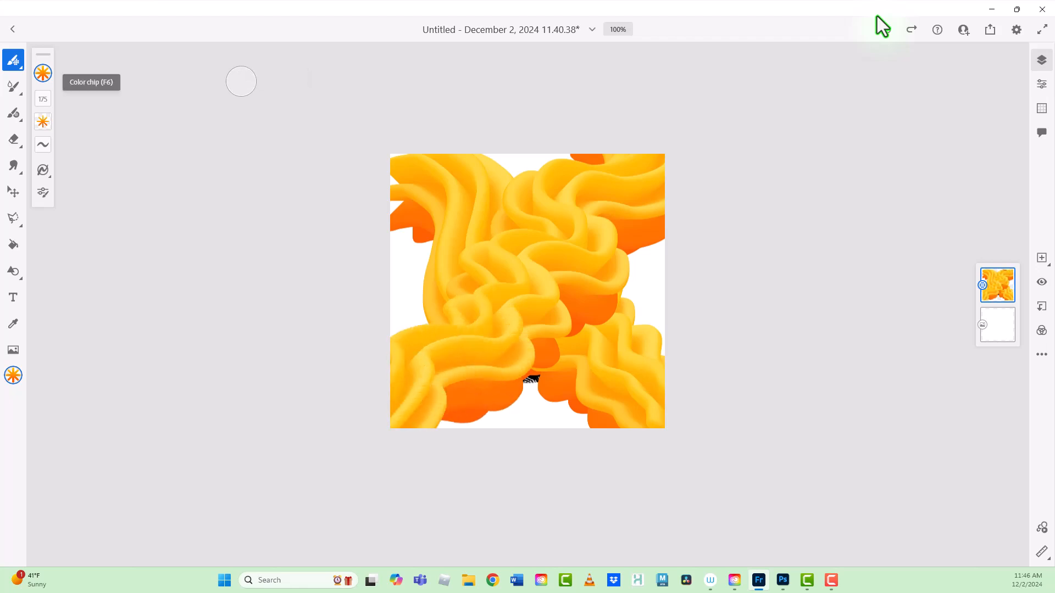
# Step: Paint a diagonal stroke in solid black with the Cheesy brush, and cover it with another using the recent orange Cheesy swatch
pyautogui.click(43, 73)
pyautogui.click(176, 178)
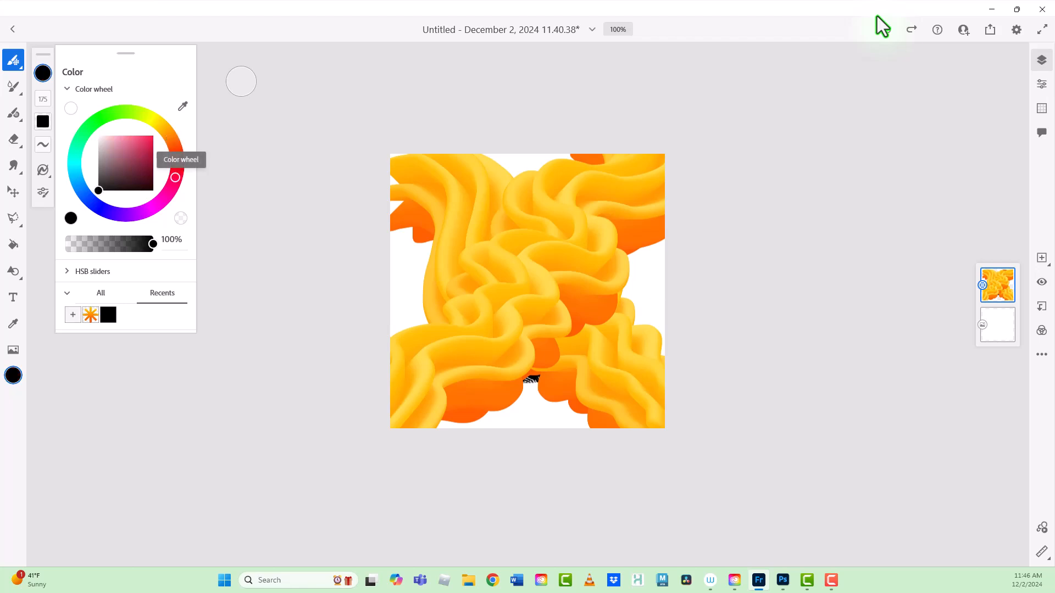
pyautogui.moveTo(446, 165)
pyautogui.mouseDown()
pyautogui.moveTo(468, 250)
pyautogui.moveTo(551, 247)
pyautogui.moveTo(555, 303)
pyautogui.moveTo(618, 376)
pyautogui.mouseUp()
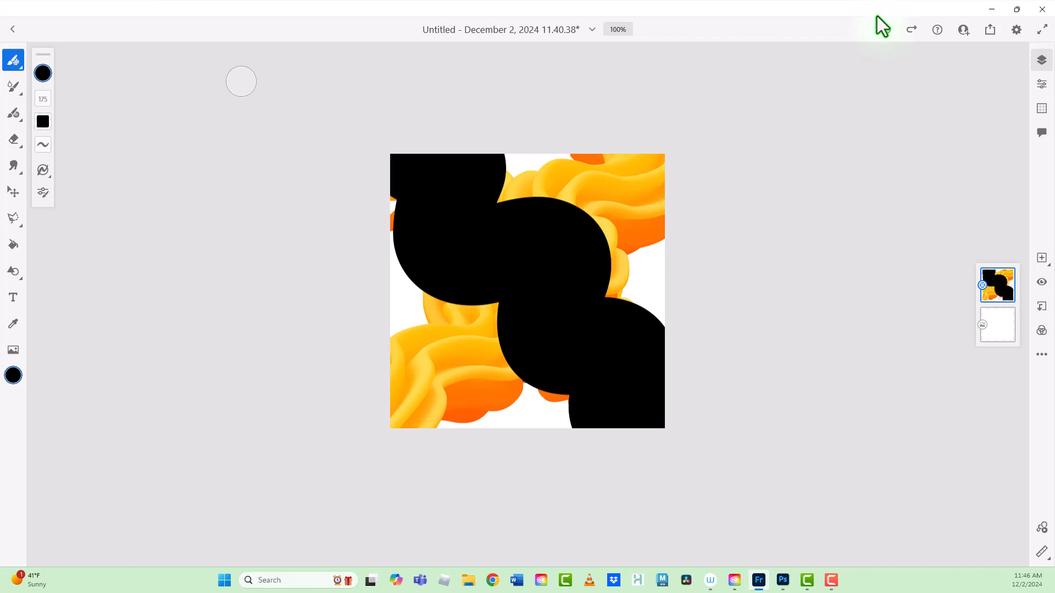
pyautogui.click(43, 73)
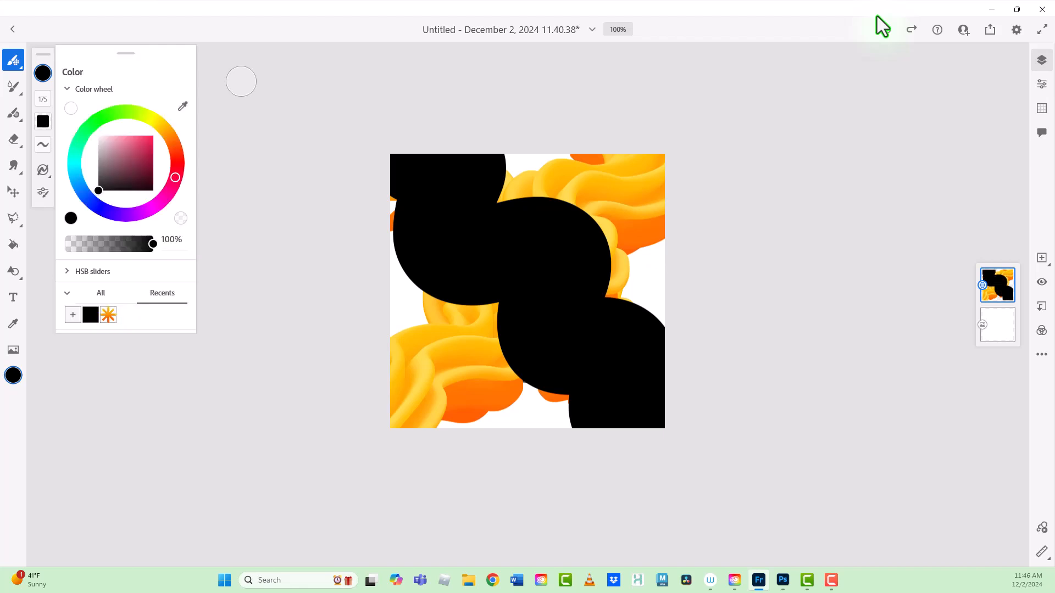
pyautogui.click(108, 315)
pyautogui.moveTo(403, 141)
pyautogui.mouseDown()
pyautogui.moveTo(417, 253)
pyautogui.moveTo(557, 267)
pyautogui.moveTo(610, 346)
pyautogui.moveTo(626, 407)
pyautogui.mouseUp()
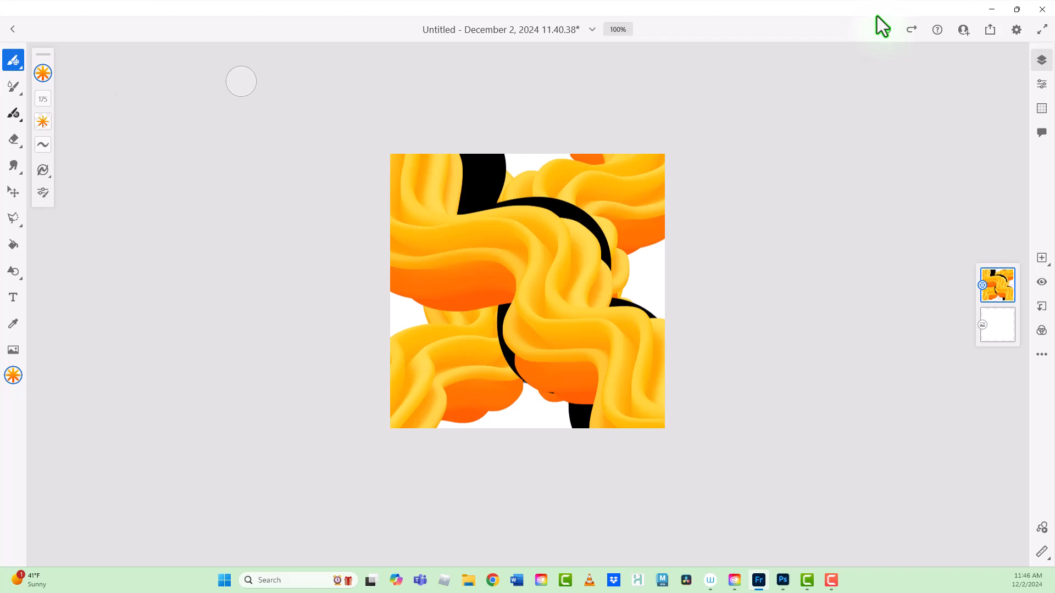
# Step: Choose the Maple Leaf brush from Multicolor and paint large leaves across most of the canvas
pyautogui.click(13, 60)
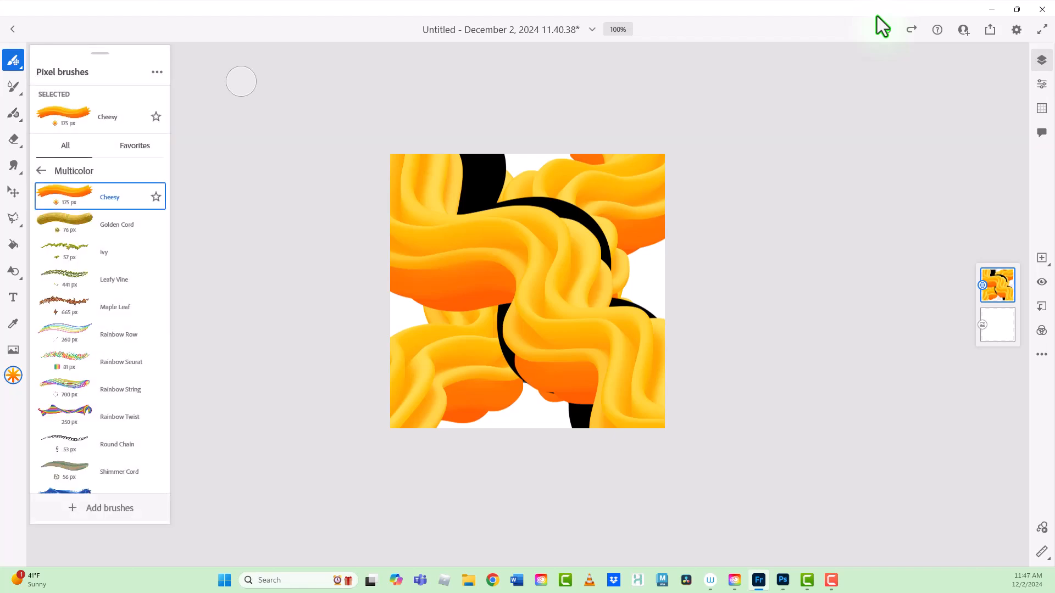
pyautogui.click(100, 307)
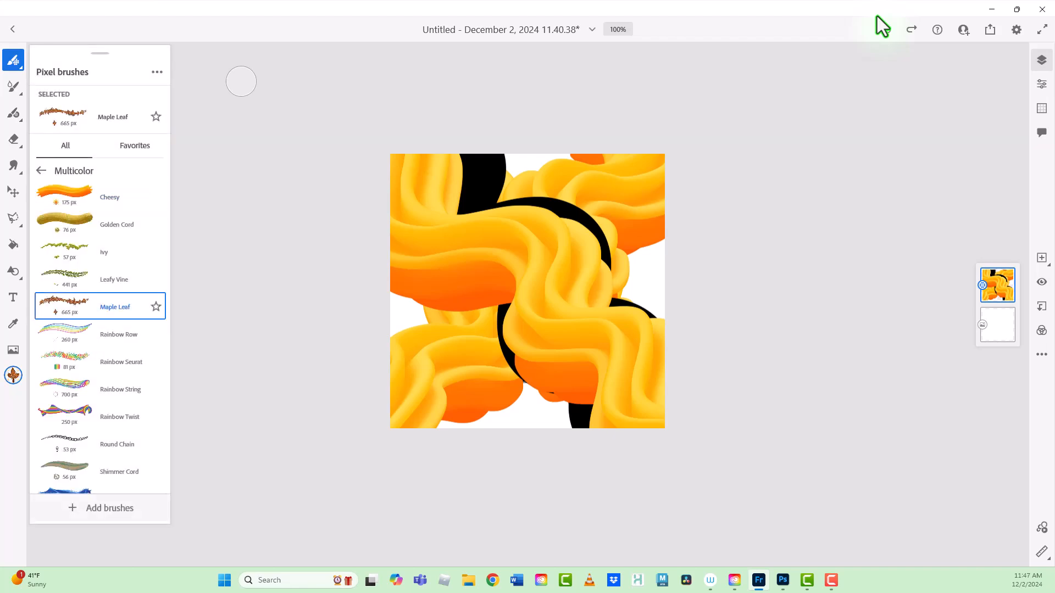
pyautogui.moveTo(487, 258)
pyautogui.mouseDown()
pyautogui.moveTo(528, 269)
pyautogui.moveTo(567, 324)
pyautogui.moveTo(505, 368)
pyautogui.moveTo(651, 270)
pyautogui.moveTo(592, 360)
pyautogui.mouseUp()
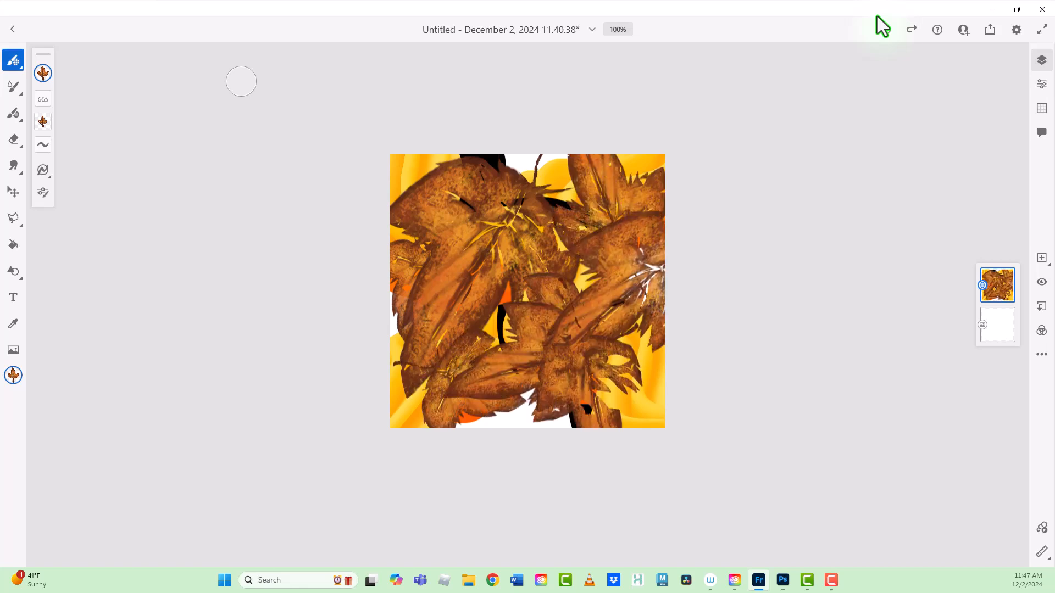
# Step: Choose the Round Chain brush from Multicolor and draw four chains across the full width of the canvas
pyautogui.click(14, 59)
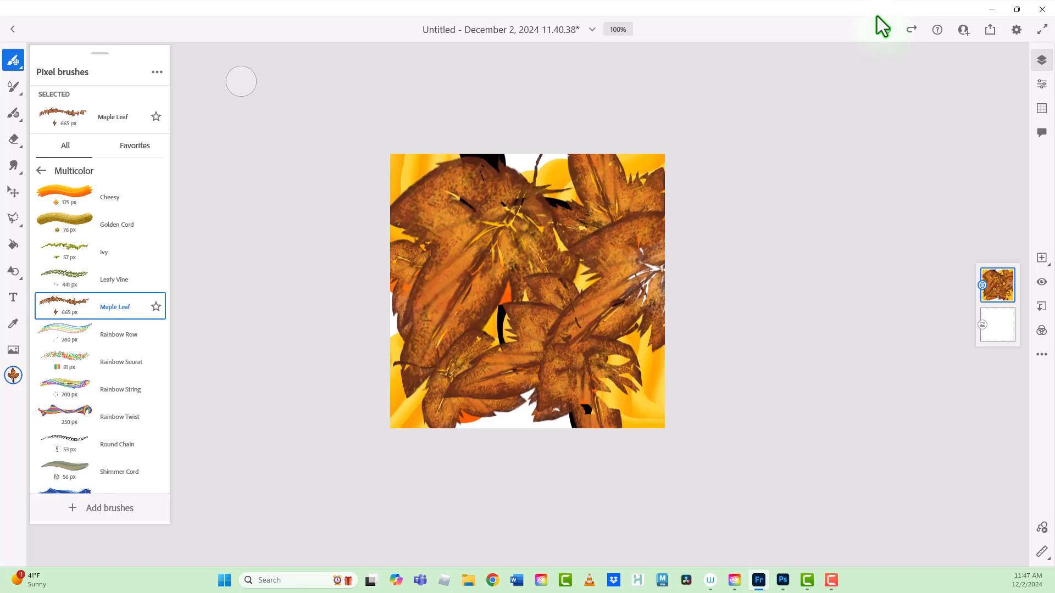
pyautogui.click(82, 444)
pyautogui.moveTo(393, 203)
pyautogui.mouseDown()
pyautogui.moveTo(577, 337)
pyautogui.moveTo(665, 349)
pyautogui.mouseUp()
pyautogui.moveTo(664, 175)
pyautogui.mouseDown()
pyautogui.moveTo(518, 286)
pyautogui.moveTo(392, 341)
pyautogui.mouseUp()
pyautogui.moveTo(391, 158); pyautogui.dragTo(665, 301)
pyautogui.moveTo(390, 371)
pyautogui.mouseDown()
pyautogui.moveTo(512, 417)
pyautogui.moveTo(665, 394)
pyautogui.mouseUp()
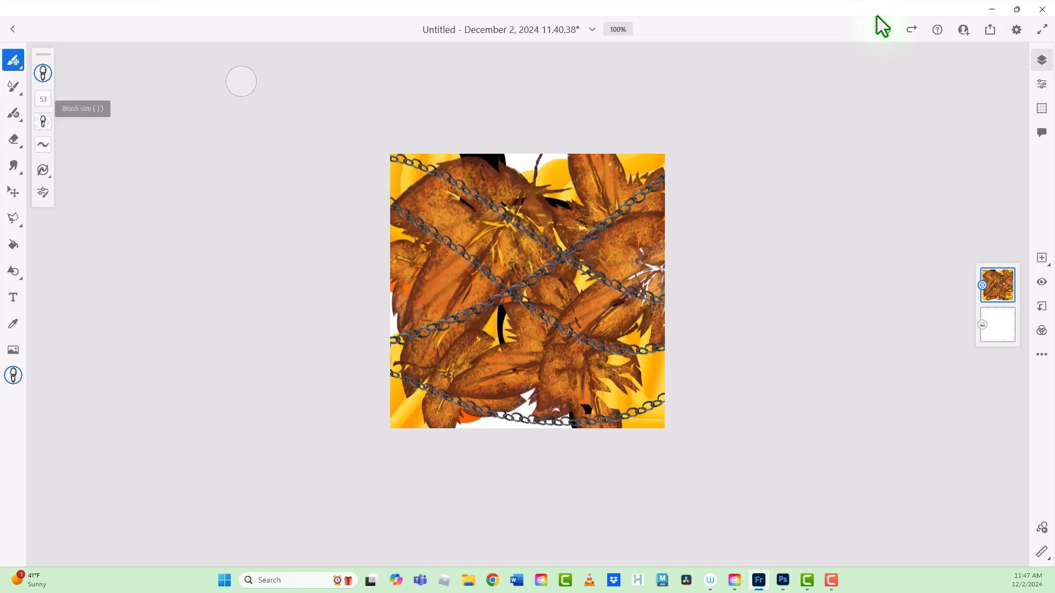
# Step: Set the Round Chain brush size to 78 and draw two thicker chains crossing the canvas diagonally
pyautogui.click(43, 99)
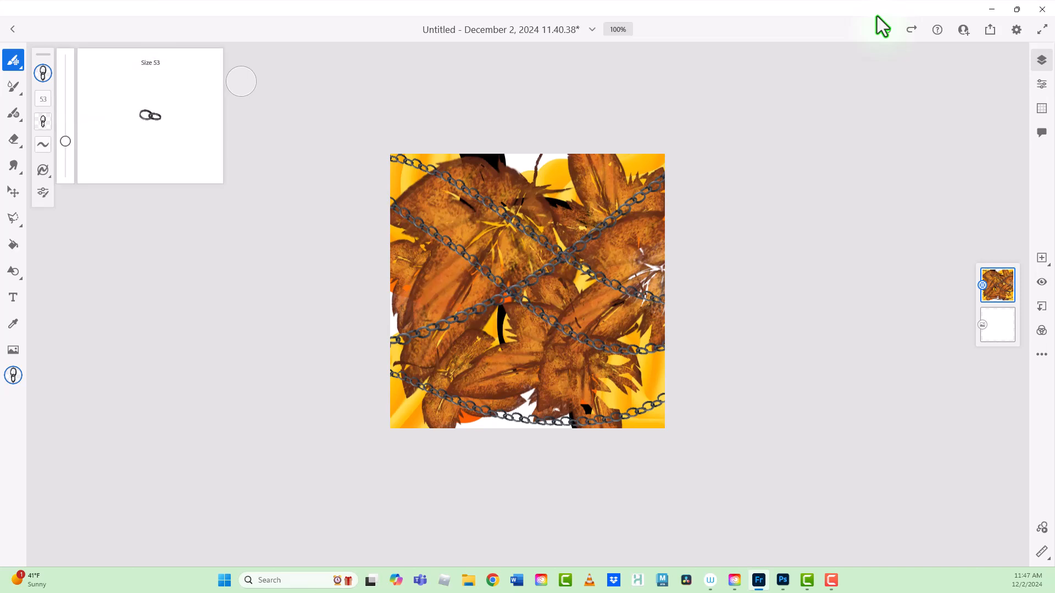
pyautogui.moveTo(65, 141); pyautogui.dragTo(66, 127)
pyautogui.moveTo(391, 295)
pyautogui.mouseDown()
pyautogui.moveTo(593, 184)
pyautogui.moveTo(664, 161)
pyautogui.mouseUp()
pyautogui.moveTo(477, 155); pyautogui.dragTo(584, 426)
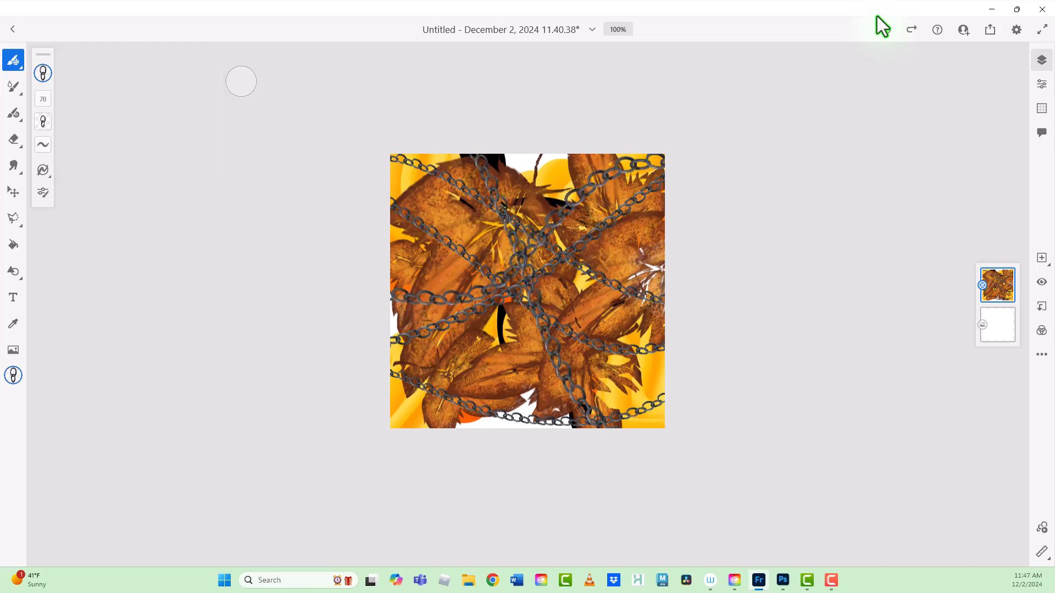
# Step: Clear all the artwork from the paint layer
pyautogui.click(13, 60)
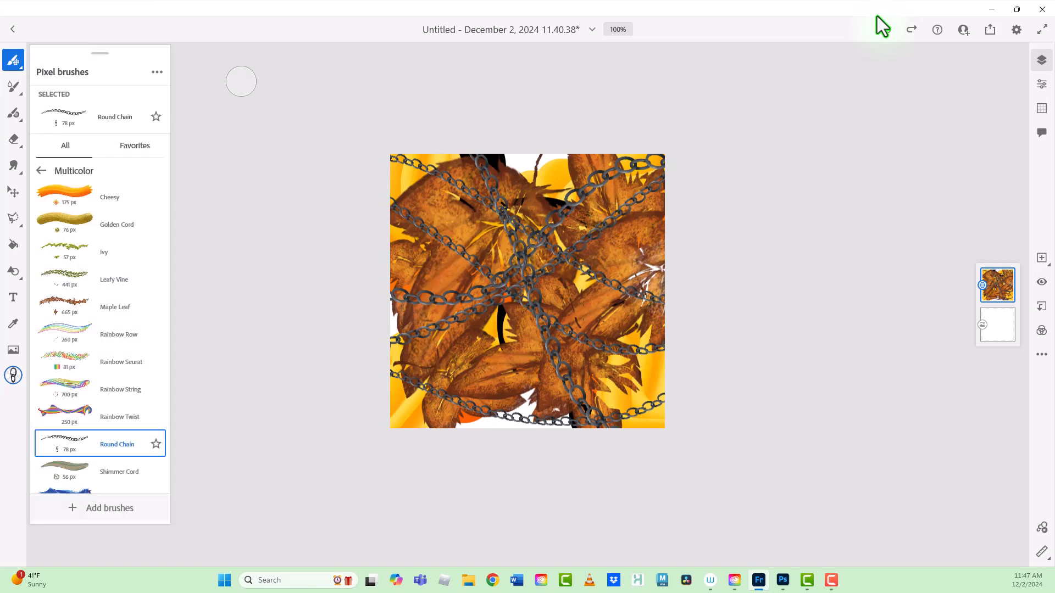
pyautogui.click(241, 82)
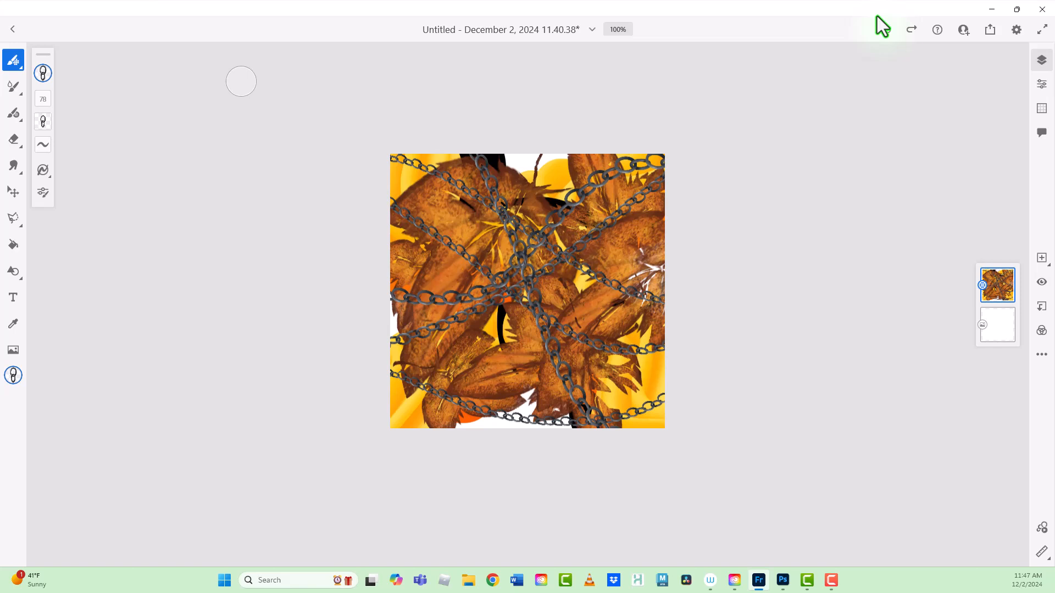
pyautogui.click(997, 285)
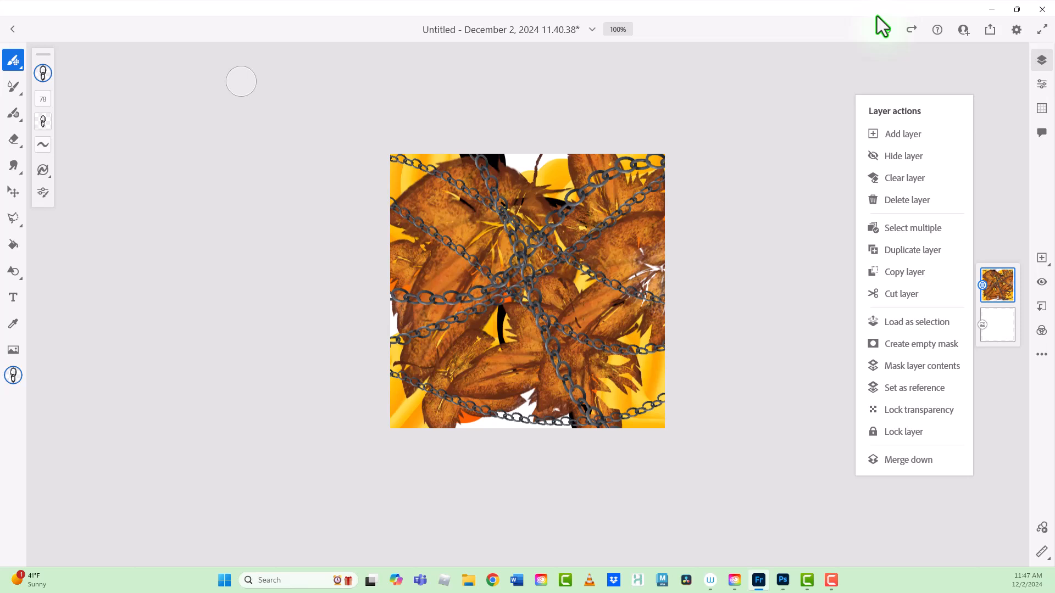
pyautogui.click(905, 179)
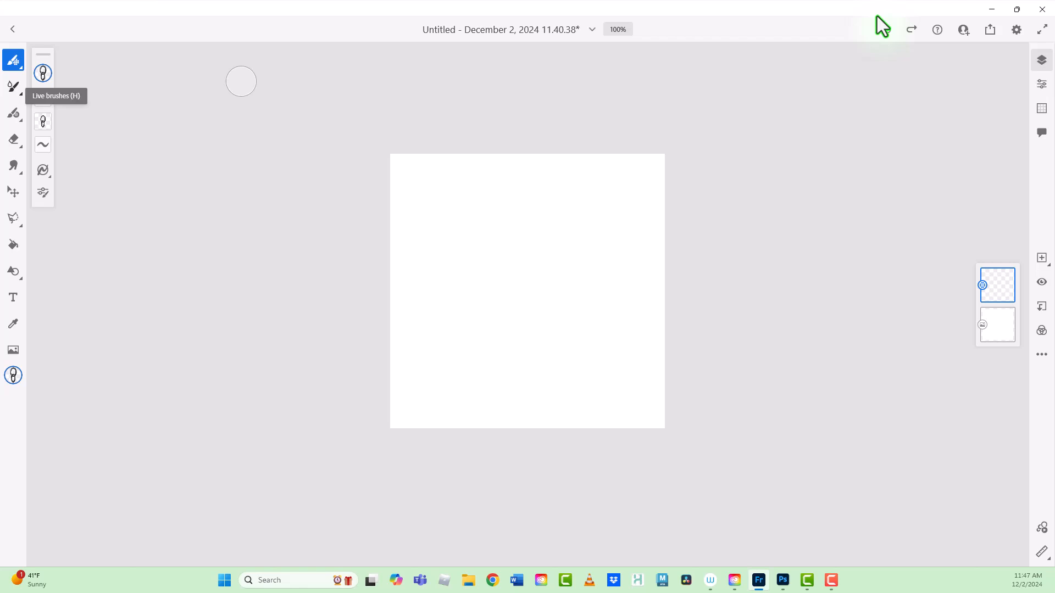
# Step: Switch to the live brushes and choose Watercolor wet spatter from the Watercolor set
pyautogui.click(13, 86)
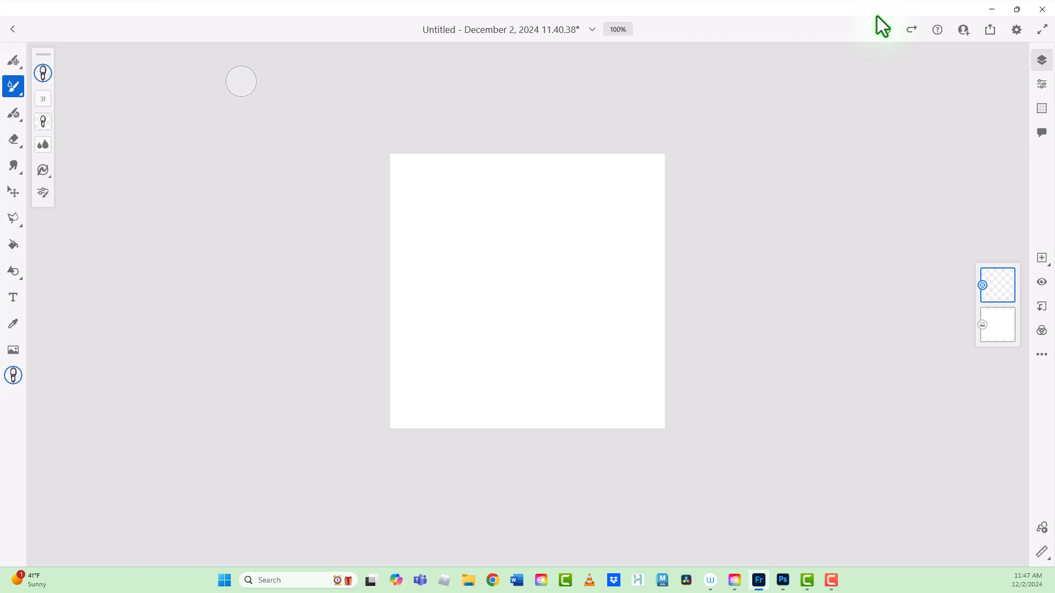
pyautogui.click(13, 86)
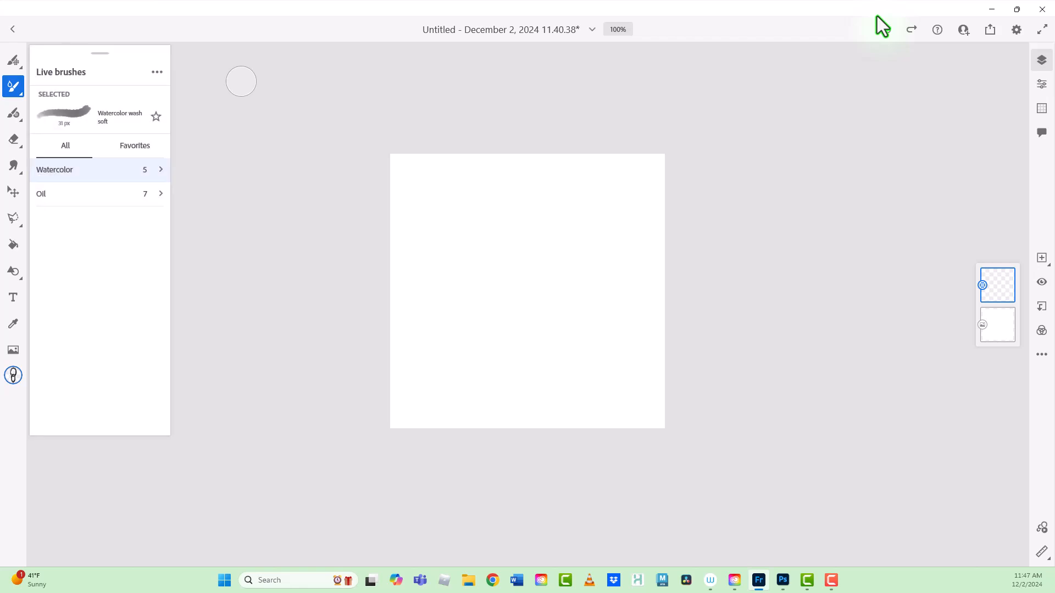
pyautogui.click(82, 170)
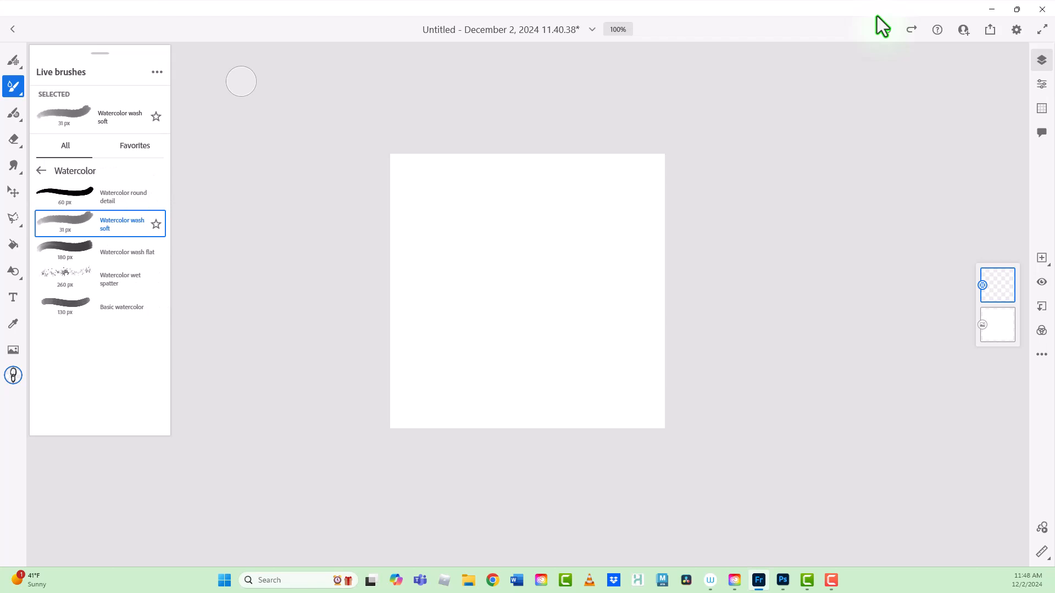
pyautogui.click(110, 279)
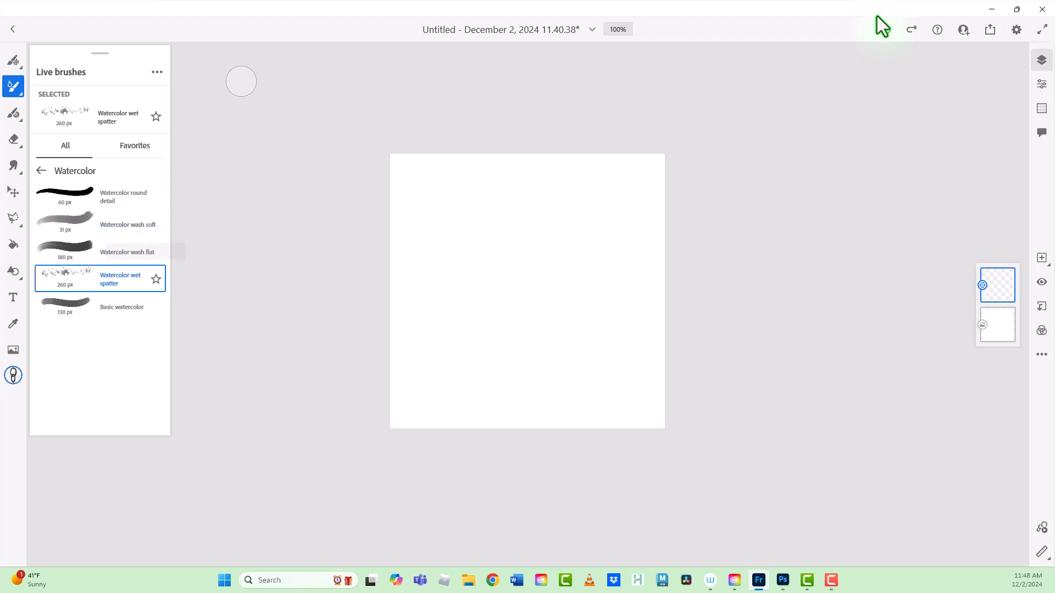
pyautogui.click(241, 81)
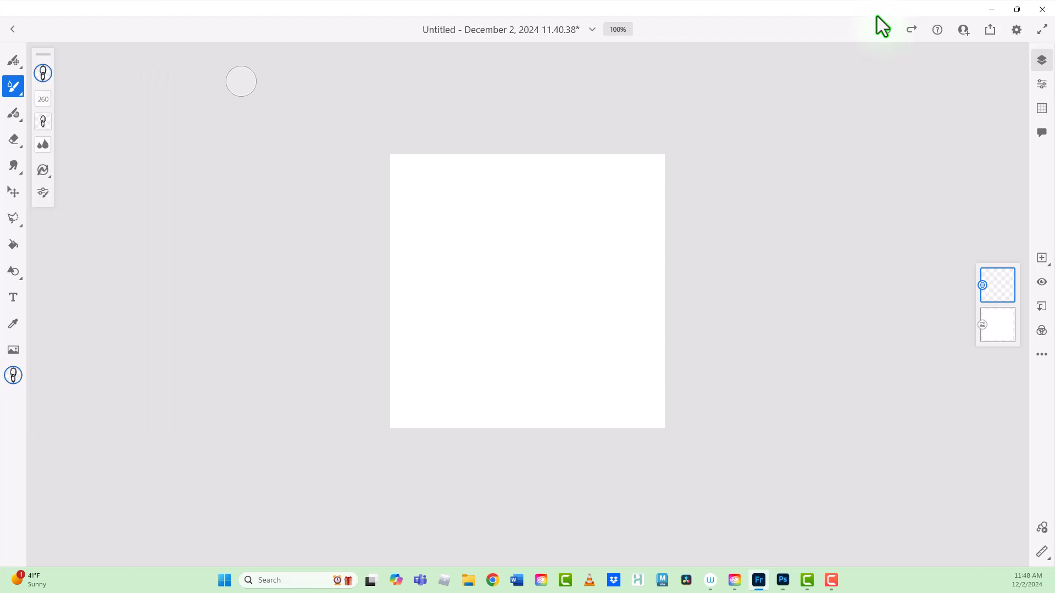
# Step: Set the brush color to yellow-orange and paint a spatter stroke across the middle of the canvas
pyautogui.click(43, 73)
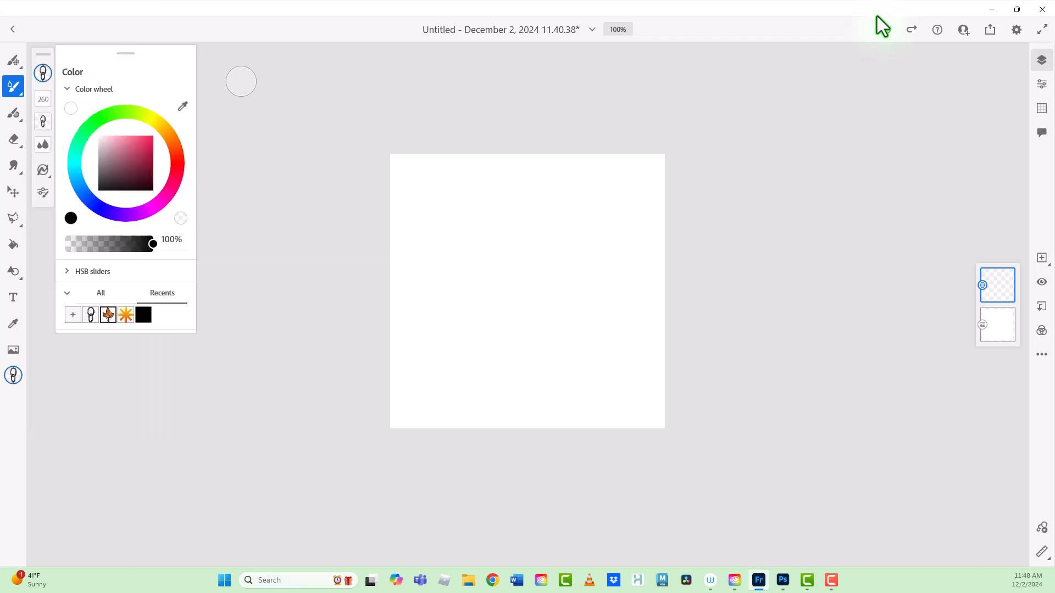
pyautogui.click(145, 138)
pyautogui.click(165, 130)
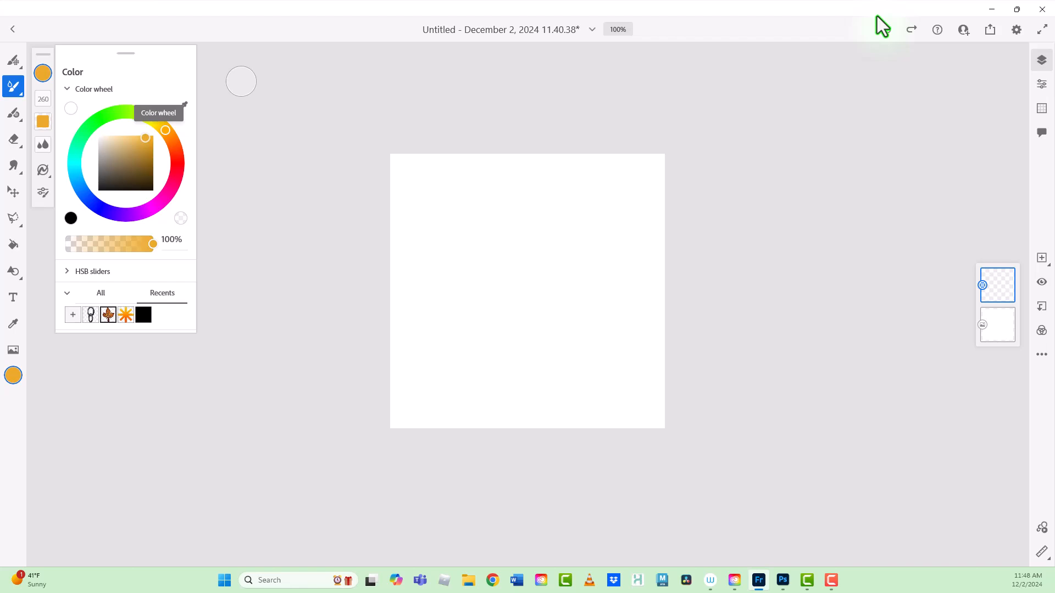
pyautogui.moveTo(423, 241)
pyautogui.mouseDown()
pyautogui.moveTo(456, 237)
pyautogui.moveTo(591, 299)
pyautogui.moveTo(662, 307)
pyautogui.mouseUp()
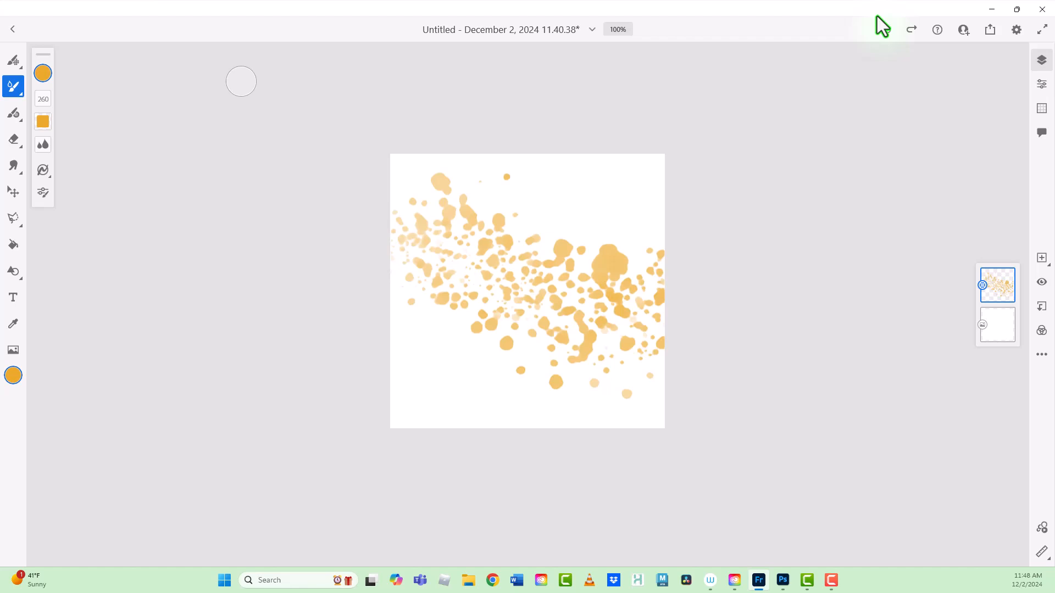
# Step: Change the brush color to orange-red and spatter it diagonally over the yellow paint and into the canvas's corners and lower edge
pyautogui.click(43, 73)
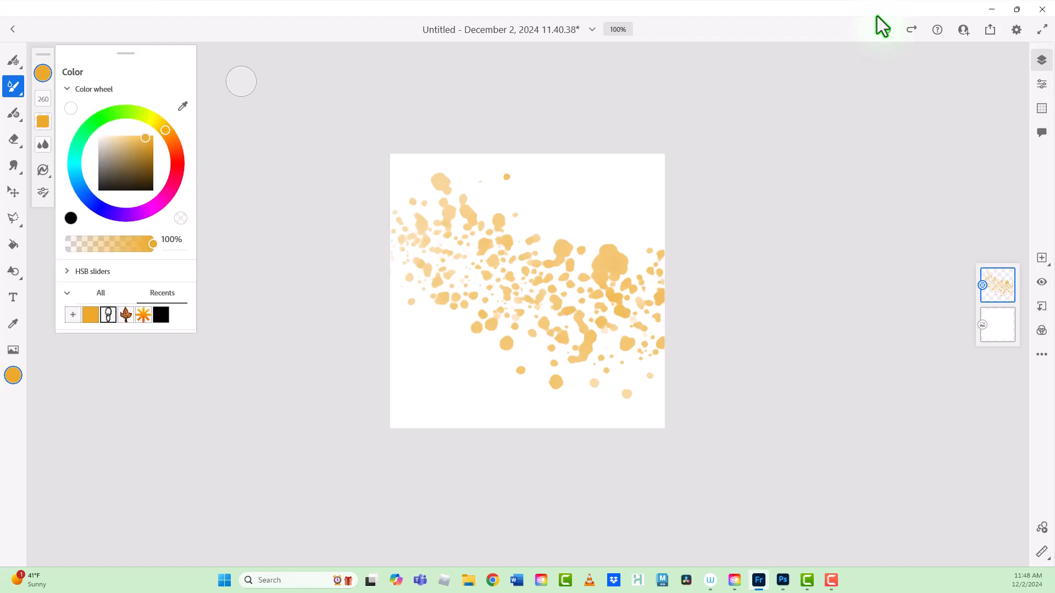
pyautogui.click(176, 154)
pyautogui.click(384, 307)
pyautogui.moveTo(392, 306)
pyautogui.mouseDown()
pyautogui.moveTo(637, 242)
pyautogui.moveTo(644, 190)
pyautogui.mouseUp()
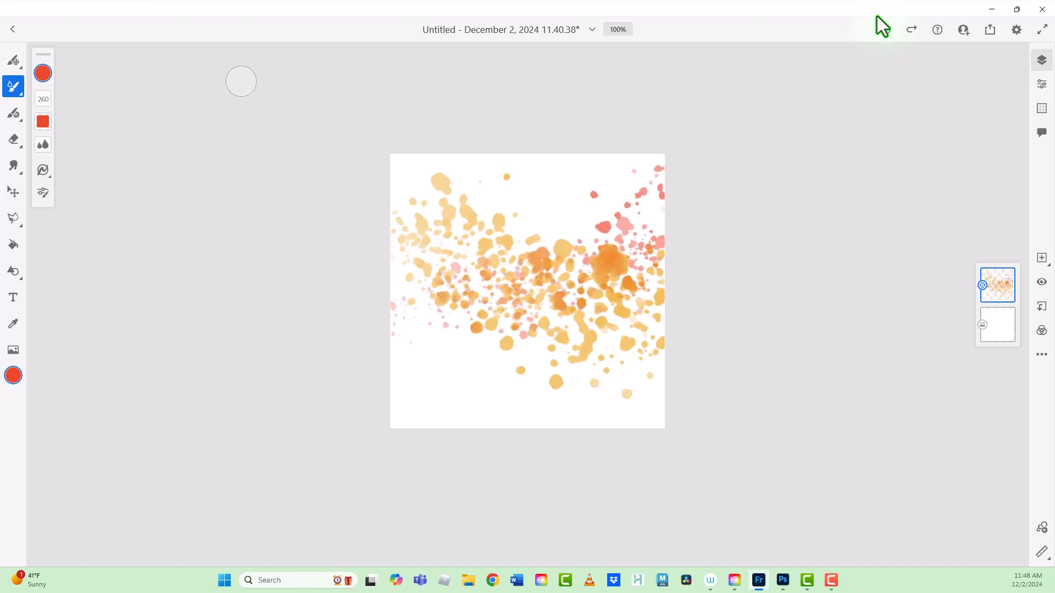
pyautogui.moveTo(394, 158); pyautogui.dragTo(643, 374)
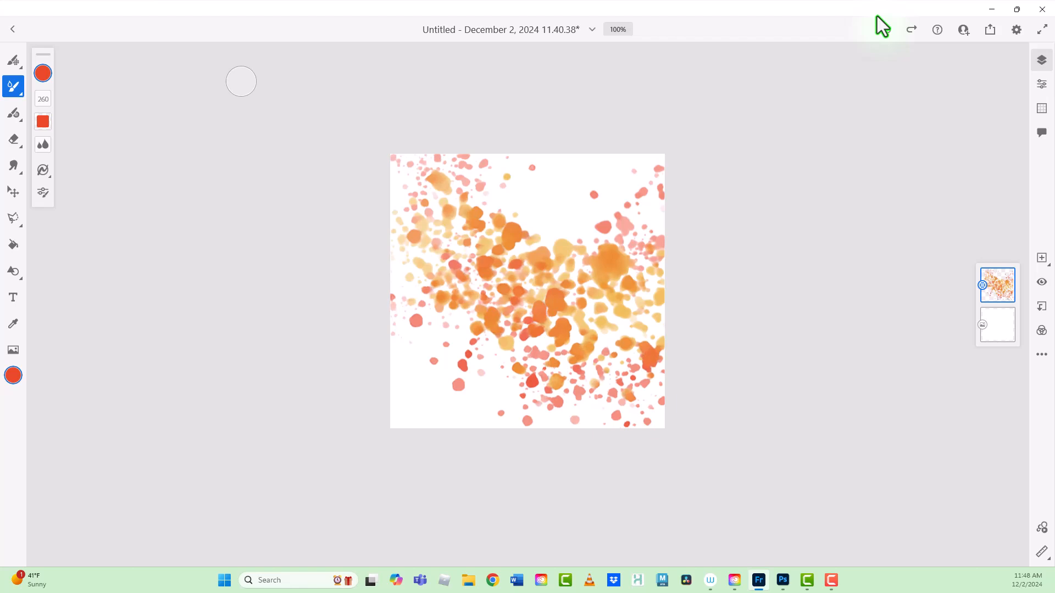
pyautogui.moveTo(610, 162); pyautogui.dragTo(657, 234)
pyautogui.moveTo(400, 302); pyautogui.dragTo(431, 414)
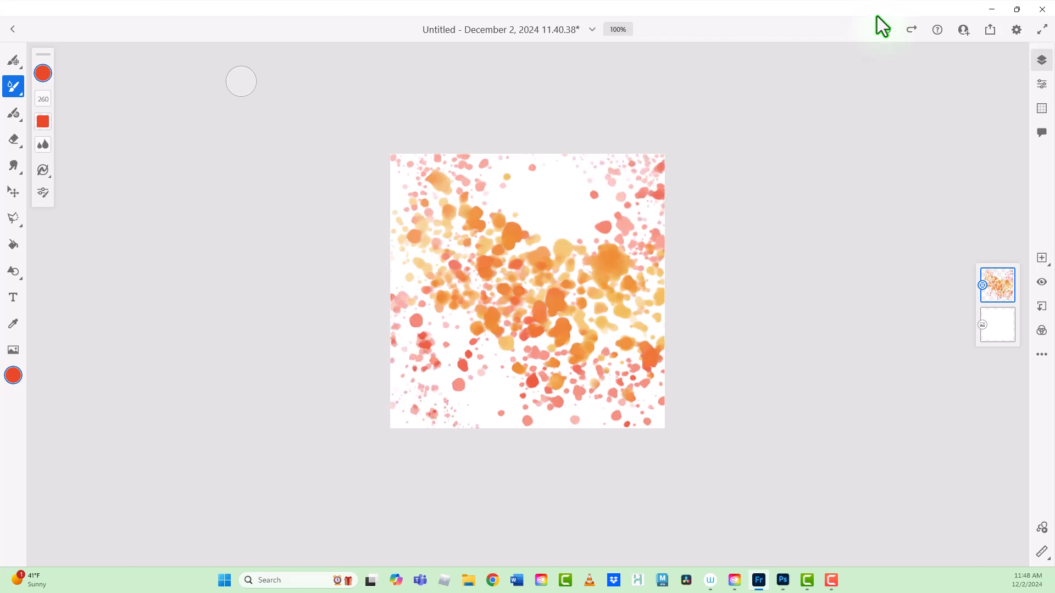
pyautogui.moveTo(610, 409); pyautogui.dragTo(558, 420)
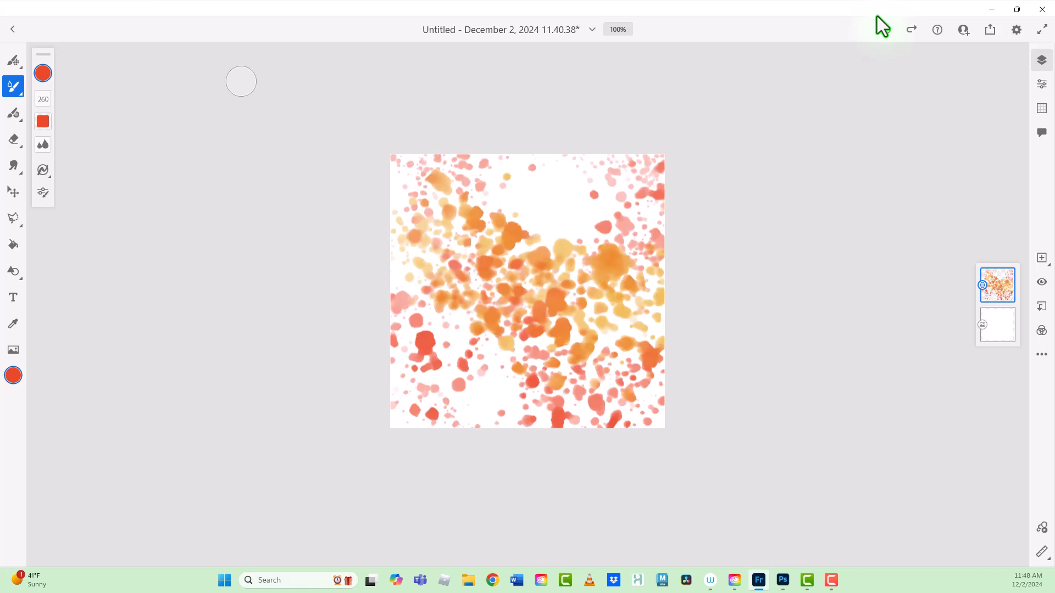
# Step: Clear the spatter artwork from the paint layer and choose the Basic watercolor live brush from the Watercolor set
pyautogui.click(998, 285)
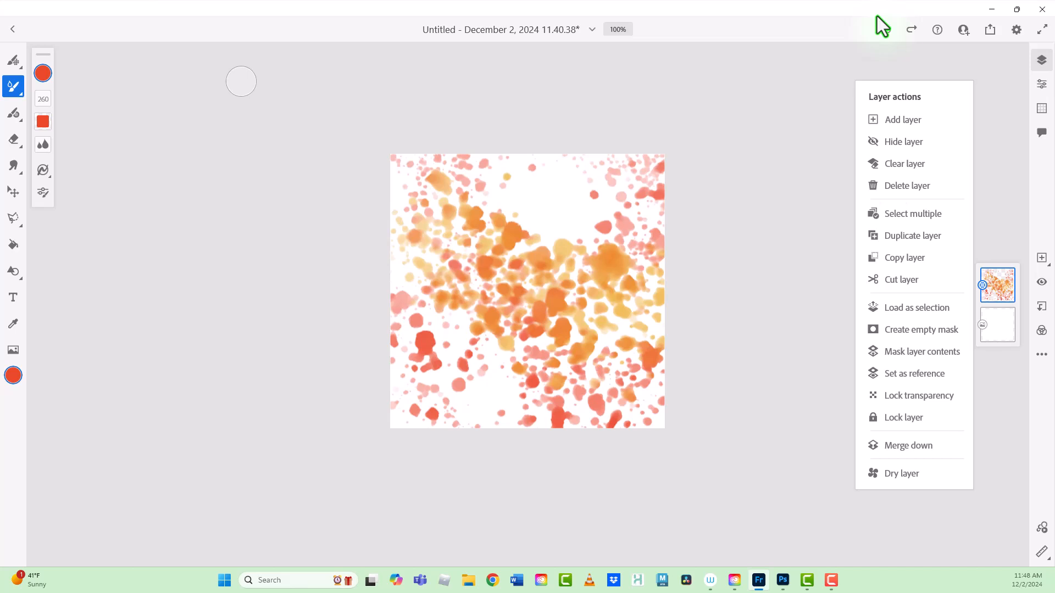
pyautogui.click(905, 164)
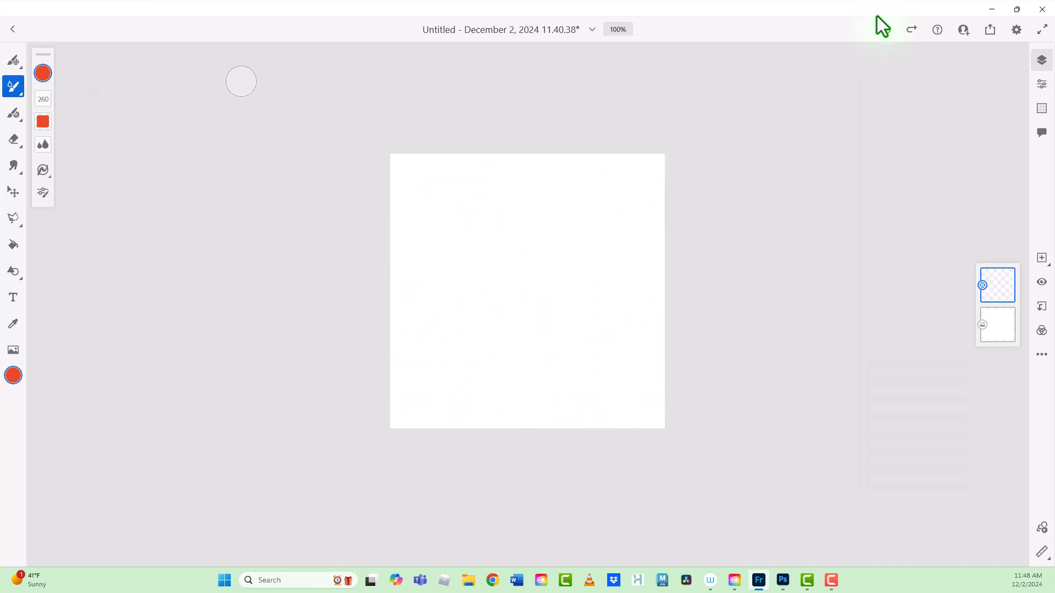
pyautogui.click(14, 86)
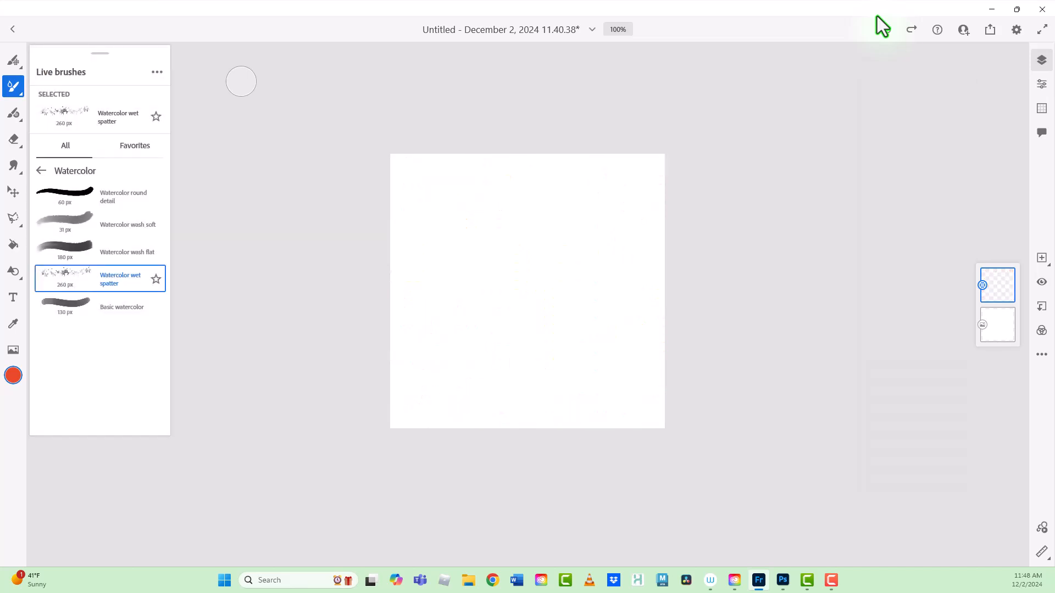
pyautogui.click(122, 306)
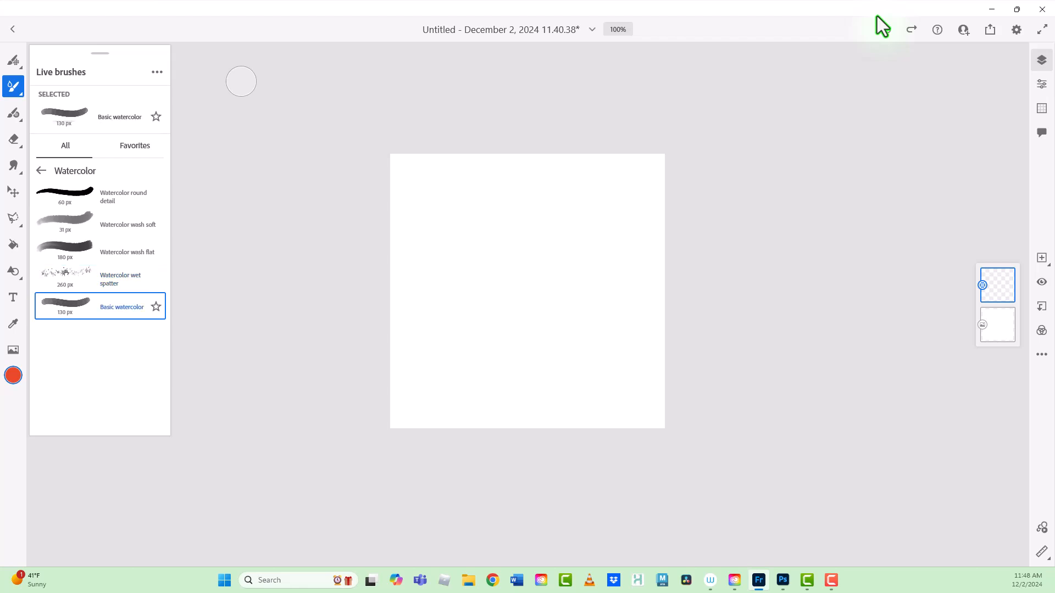
# Step: Paint a wavy orange-red band across the canvas, set Water Flow to 82, and paint a second stroke overlapping its upper edge
pyautogui.moveTo(384, 237)
pyautogui.mouseDown()
pyautogui.moveTo(472, 247)
pyautogui.moveTo(665, 309)
pyautogui.mouseUp()
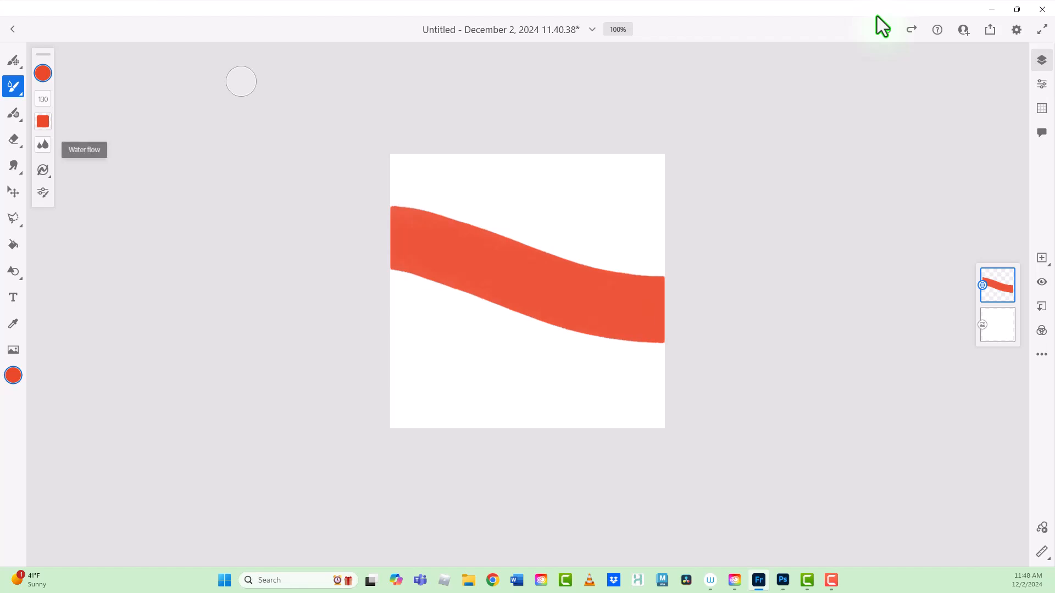
pyautogui.click(43, 144)
pyautogui.moveTo(66, 105); pyautogui.dragTo(65, 80)
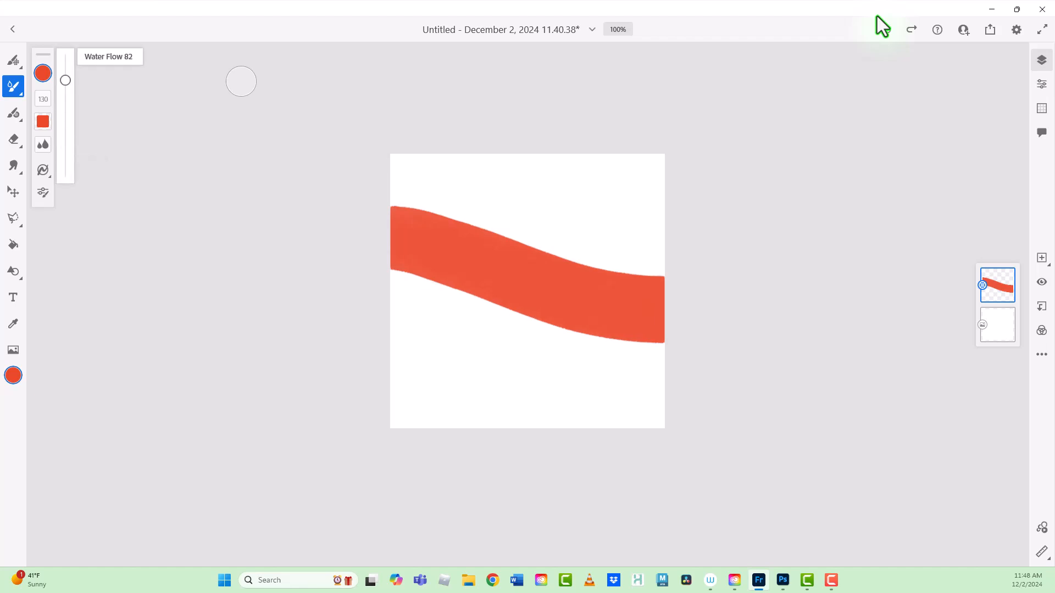
pyautogui.moveTo(385, 232); pyautogui.dragTo(668, 295)
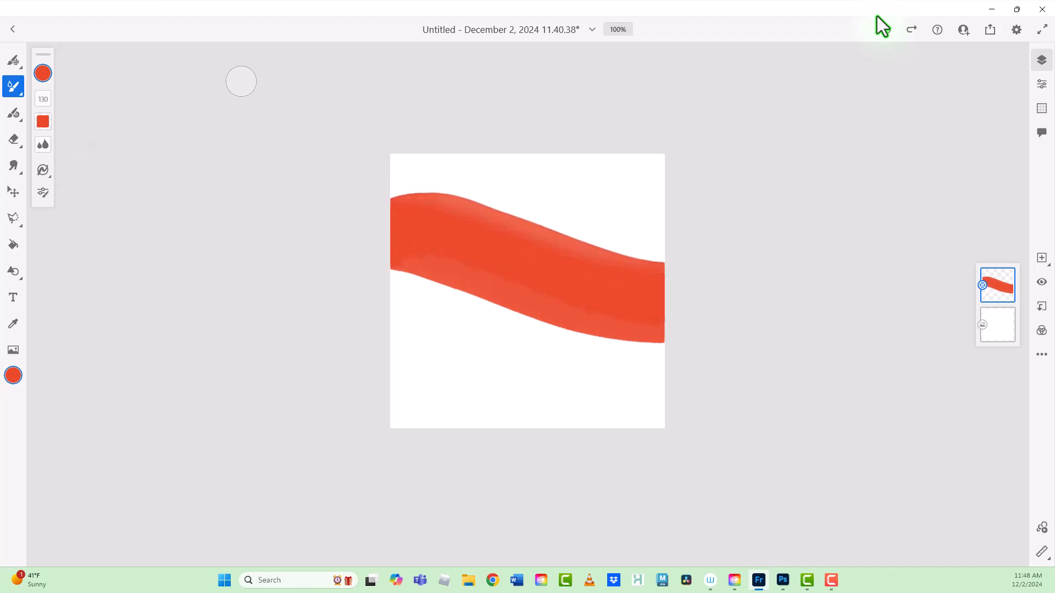
# Step: Change the brush color to lime green, paint a wavy band below the red one and blend green paint into the red
pyautogui.click(43, 73)
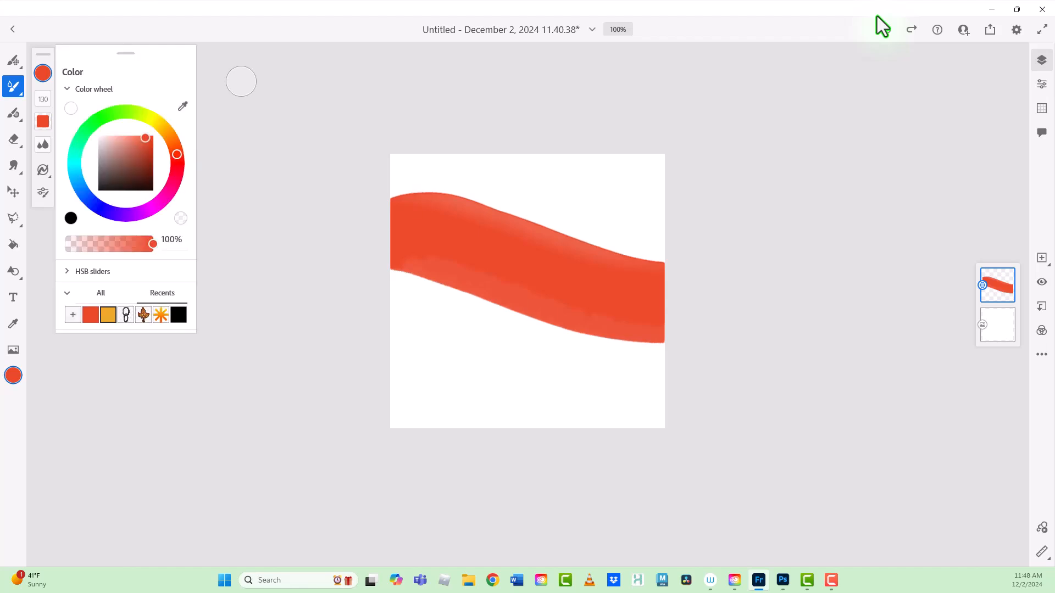
pyautogui.click(136, 108)
pyautogui.moveTo(388, 291); pyautogui.dragTo(667, 381)
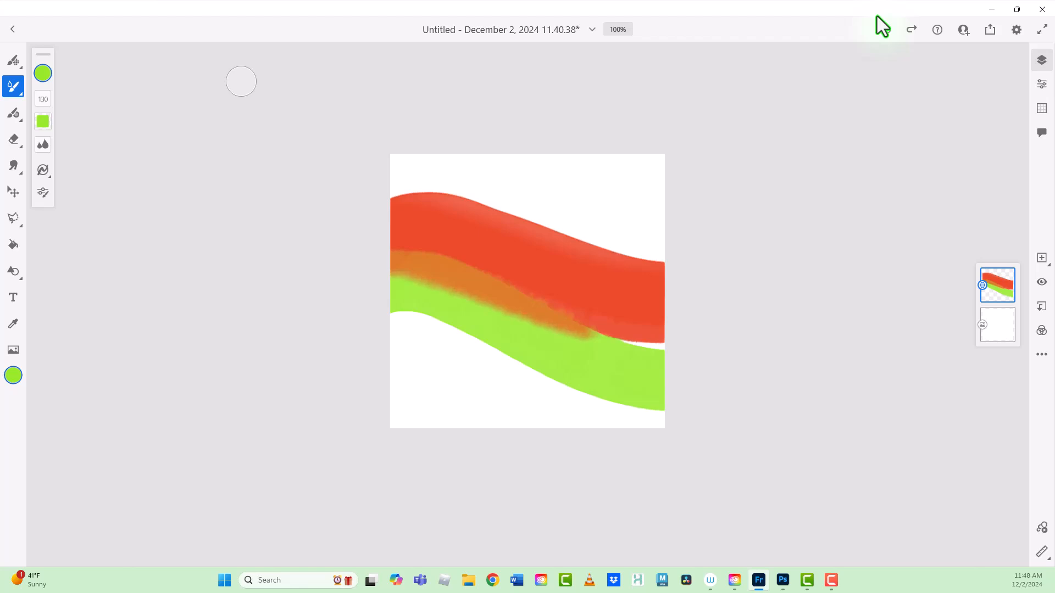
pyautogui.moveTo(388, 279); pyautogui.dragTo(539, 341)
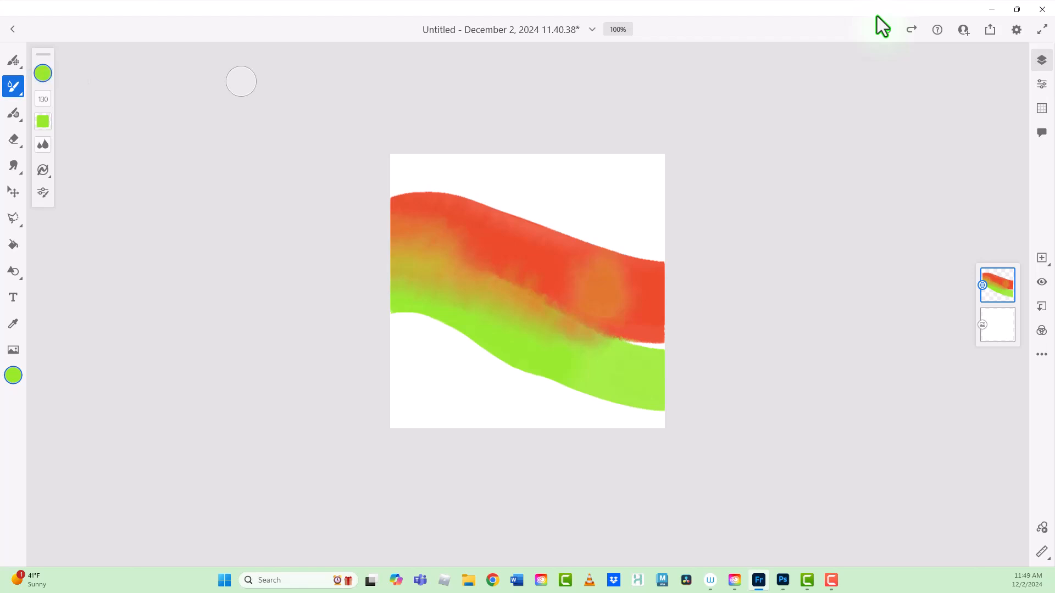
# Step: Clear the watercolor artwork from the paint layer and choose the Taper vector brush from the Basic set
pyautogui.click(998, 285)
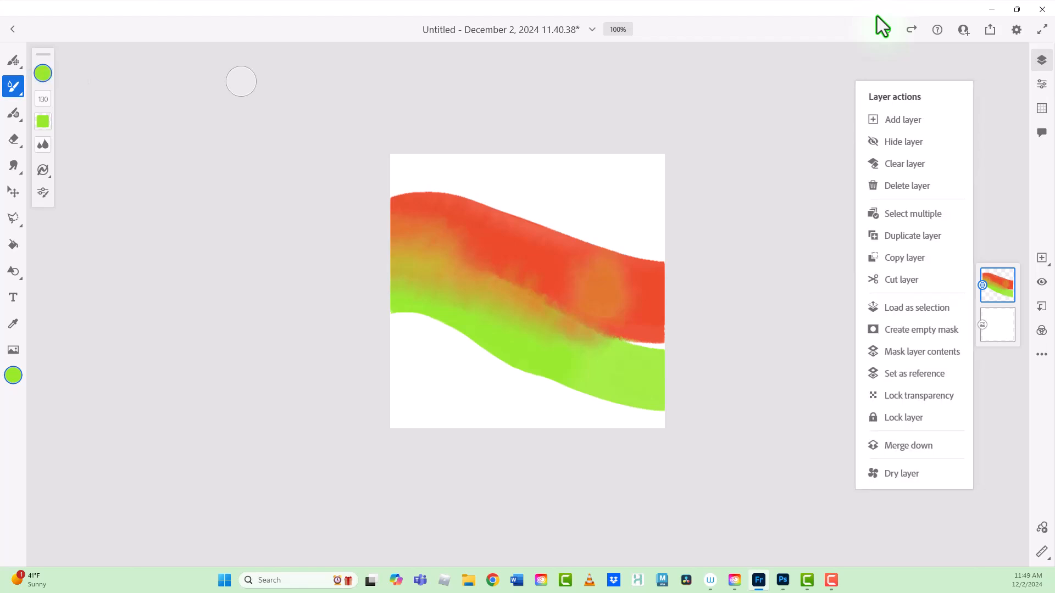
pyautogui.click(904, 163)
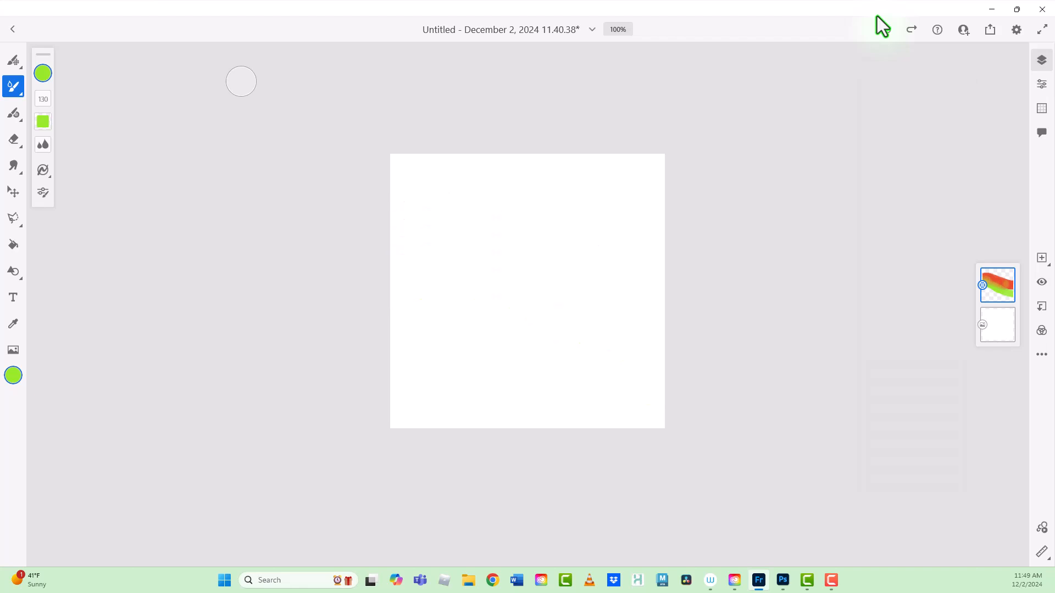
pyautogui.click(14, 112)
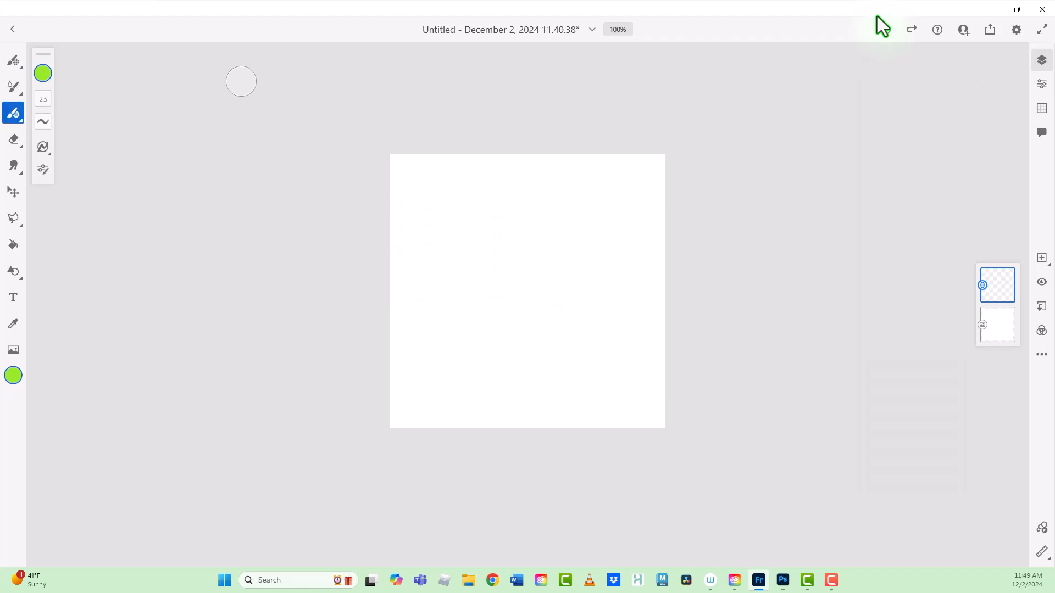
pyautogui.click(13, 112)
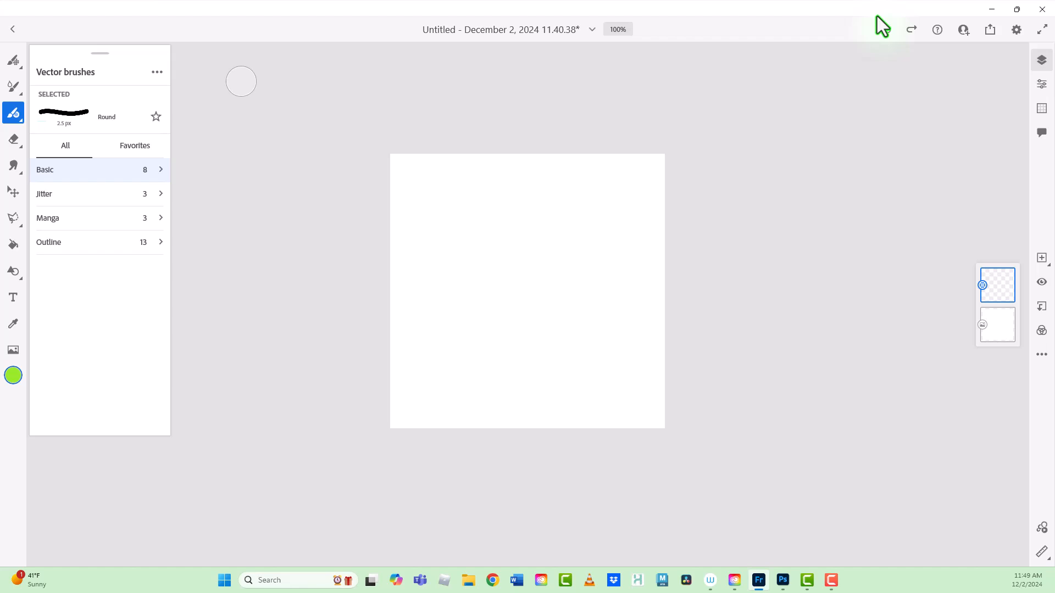
pyautogui.click(100, 169)
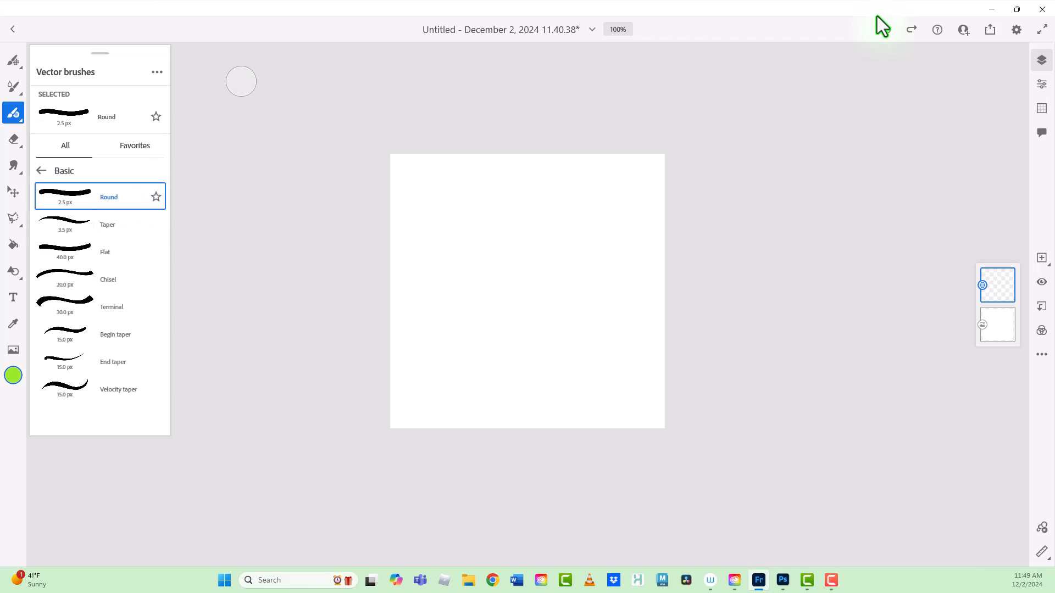
pyautogui.click(100, 224)
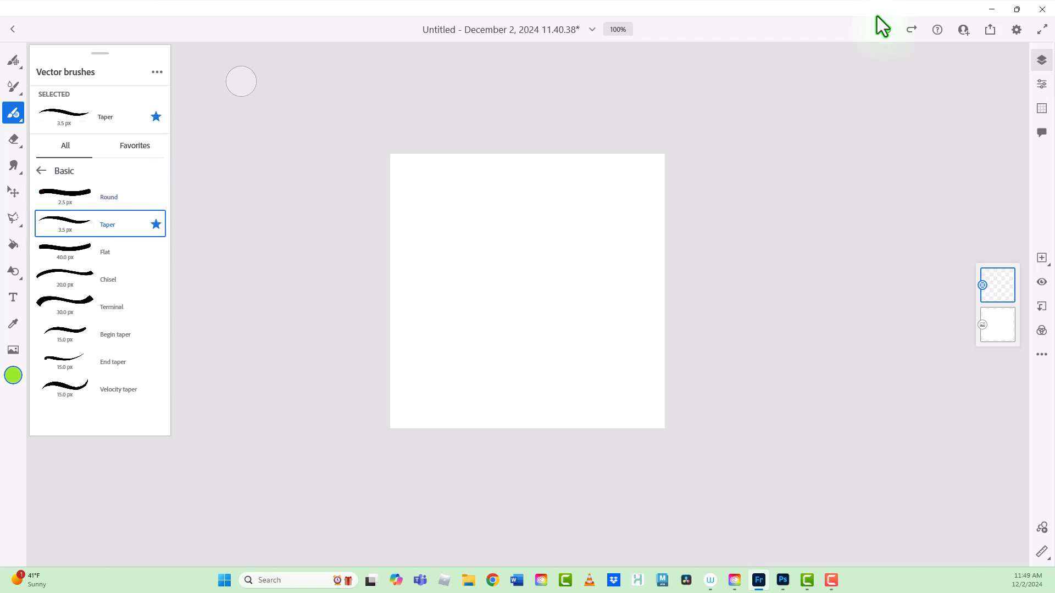
# Step: Draw several lime green strokes: two zigzags descending across the canvas, a small loop at the upper left and a wavy line below it
pyautogui.moveTo(418, 263)
pyautogui.mouseDown()
pyautogui.moveTo(562, 200)
pyautogui.moveTo(525, 265)
pyautogui.moveTo(568, 261)
pyautogui.moveTo(570, 311)
pyautogui.moveTo(631, 411)
pyautogui.mouseUp()
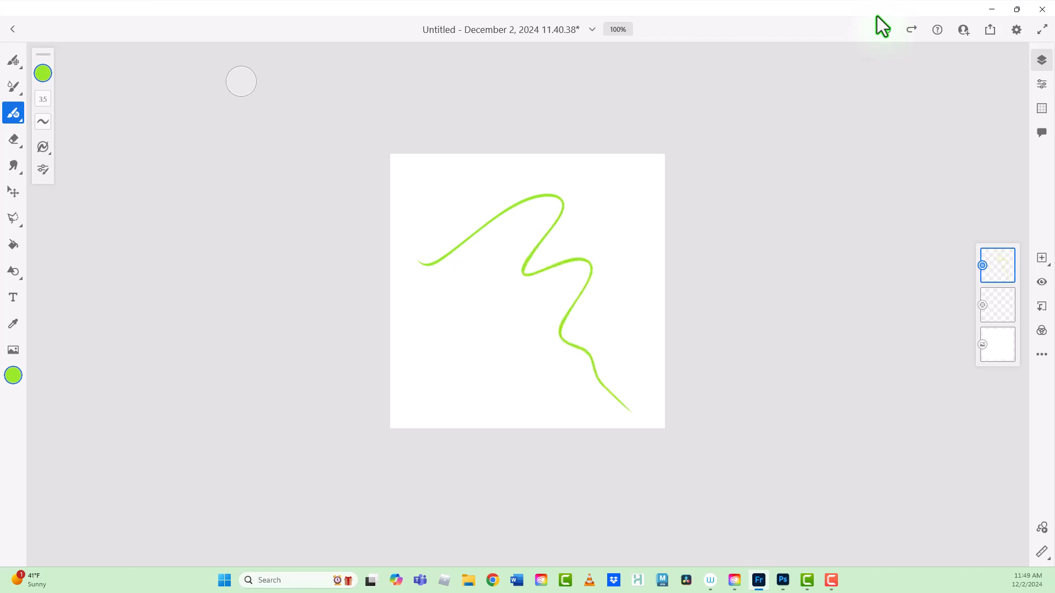
pyautogui.moveTo(439, 196)
pyautogui.mouseDown()
pyautogui.moveTo(440, 240)
pyautogui.moveTo(402, 247)
pyautogui.mouseUp()
pyautogui.moveTo(428, 285)
pyautogui.mouseDown()
pyautogui.moveTo(475, 334)
pyautogui.moveTo(519, 307)
pyautogui.moveTo(567, 357)
pyautogui.moveTo(636, 358)
pyautogui.mouseUp()
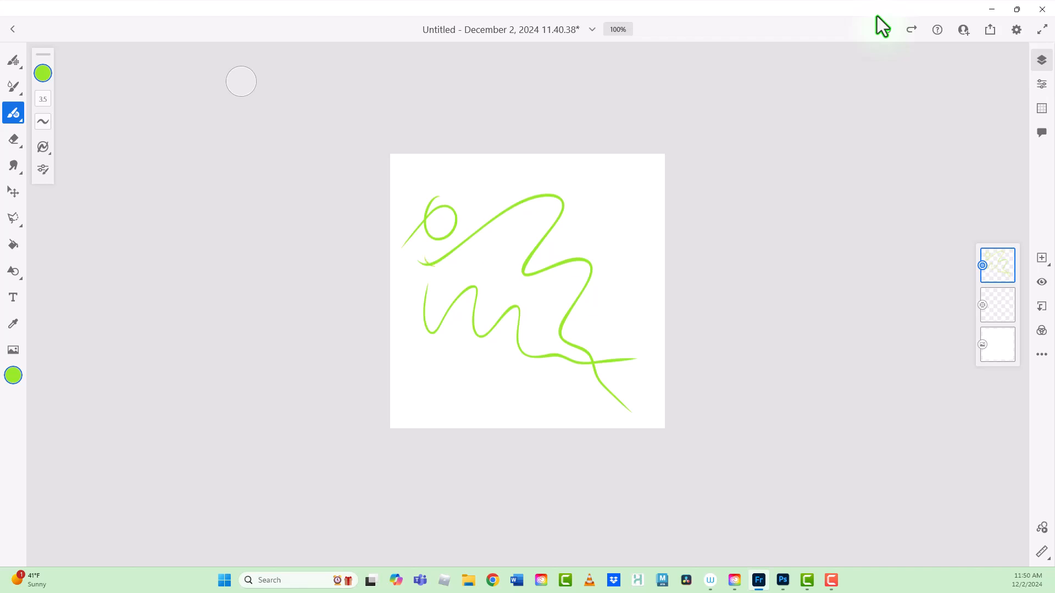
pyautogui.moveTo(434, 267)
pyautogui.mouseDown()
pyautogui.moveTo(552, 182)
pyautogui.moveTo(520, 245)
pyautogui.moveTo(538, 261)
pyautogui.moveTo(574, 250)
pyautogui.moveTo(554, 323)
pyautogui.moveTo(594, 328)
pyautogui.moveTo(665, 377)
pyautogui.mouseUp()
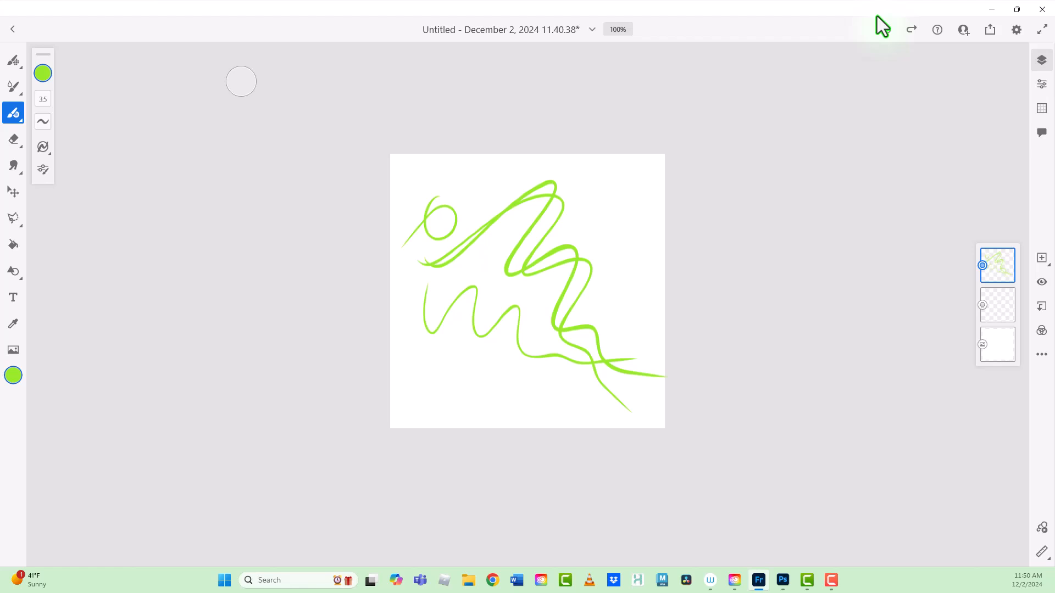
# Step: Change the brush color to very dark green and draw a winding stroke plus large overlapping circles in the middle of the canvas
pyautogui.click(43, 73)
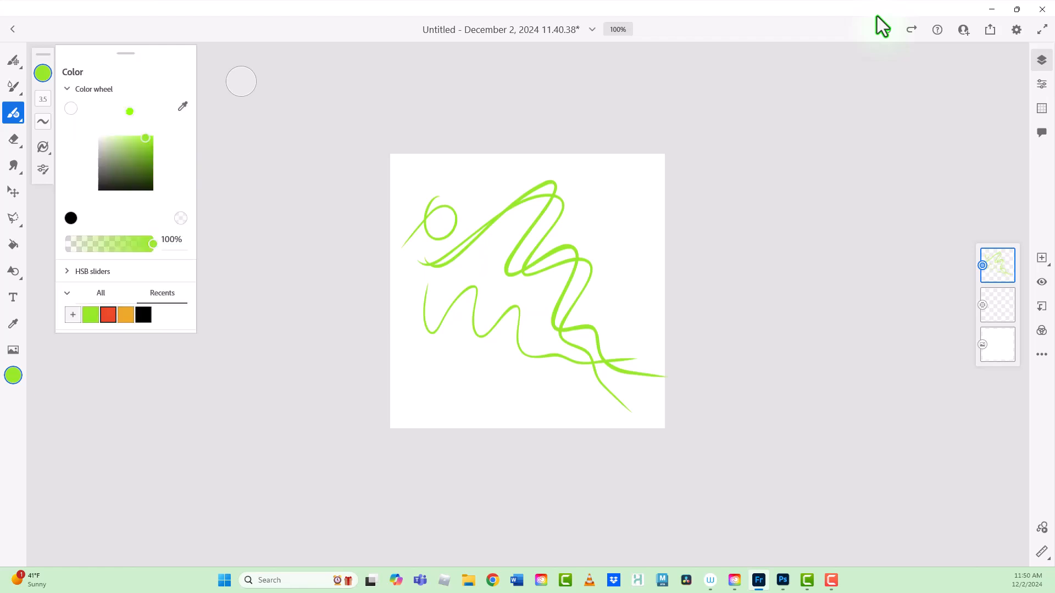
pyautogui.click(151, 180)
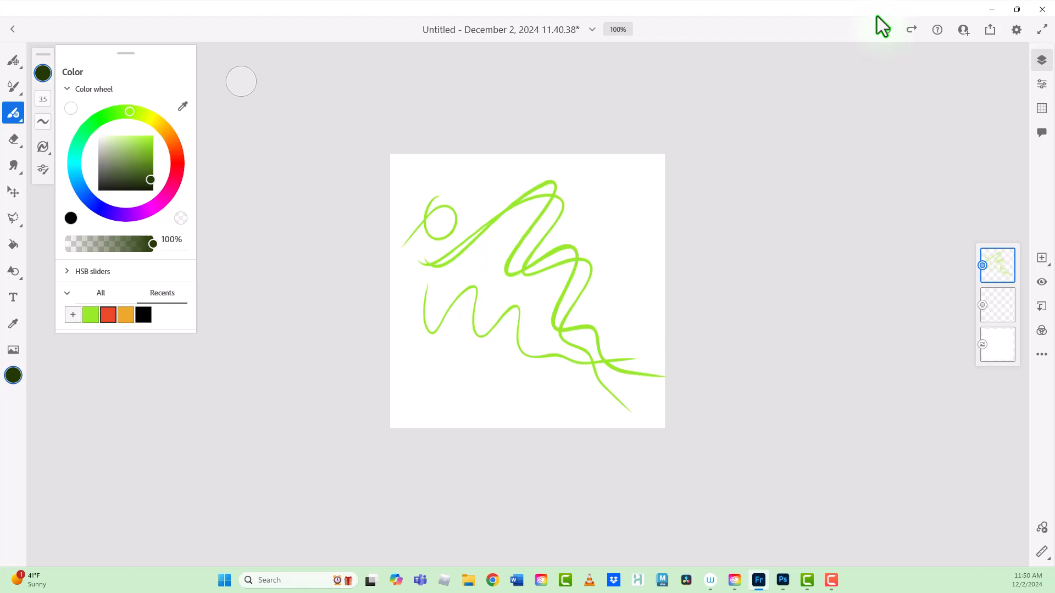
pyautogui.moveTo(463, 181)
pyautogui.mouseDown()
pyautogui.moveTo(426, 243)
pyautogui.moveTo(492, 204)
pyautogui.moveTo(475, 279)
pyautogui.moveTo(551, 238)
pyautogui.moveTo(494, 348)
pyautogui.moveTo(591, 268)
pyautogui.moveTo(457, 304)
pyautogui.moveTo(586, 296)
pyautogui.moveTo(457, 279)
pyautogui.moveTo(585, 337)
pyautogui.moveTo(581, 398)
pyautogui.mouseUp()
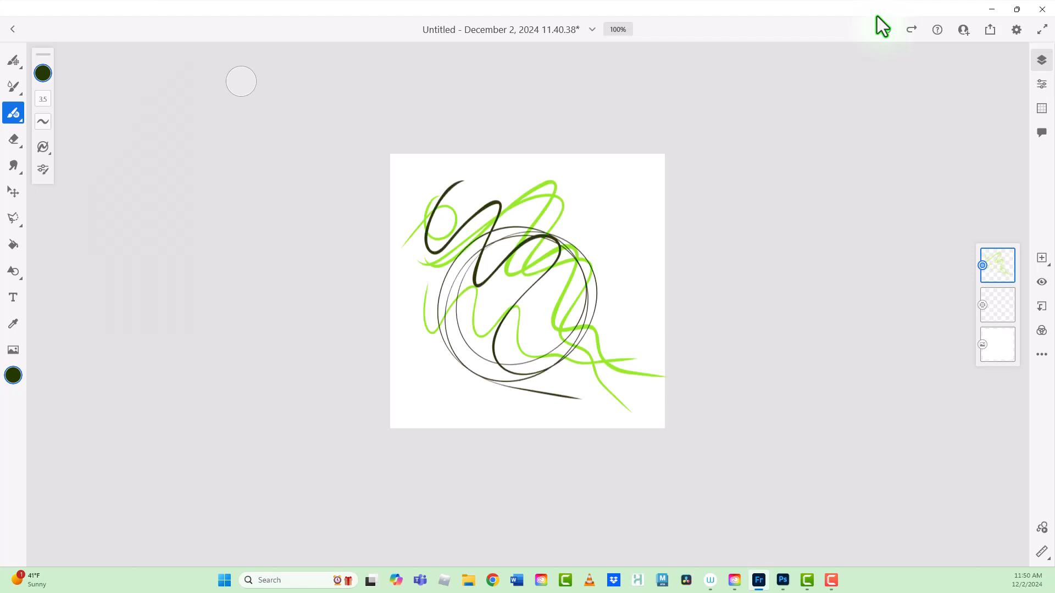
# Step: Draw an eye with a curved iris line and lashes in the upper-right part of the canvas
pyautogui.moveTo(549, 223)
pyautogui.mouseDown()
pyautogui.moveTo(607, 193)
pyautogui.moveTo(644, 217)
pyautogui.mouseUp()
pyautogui.moveTo(557, 212); pyautogui.dragTo(638, 194)
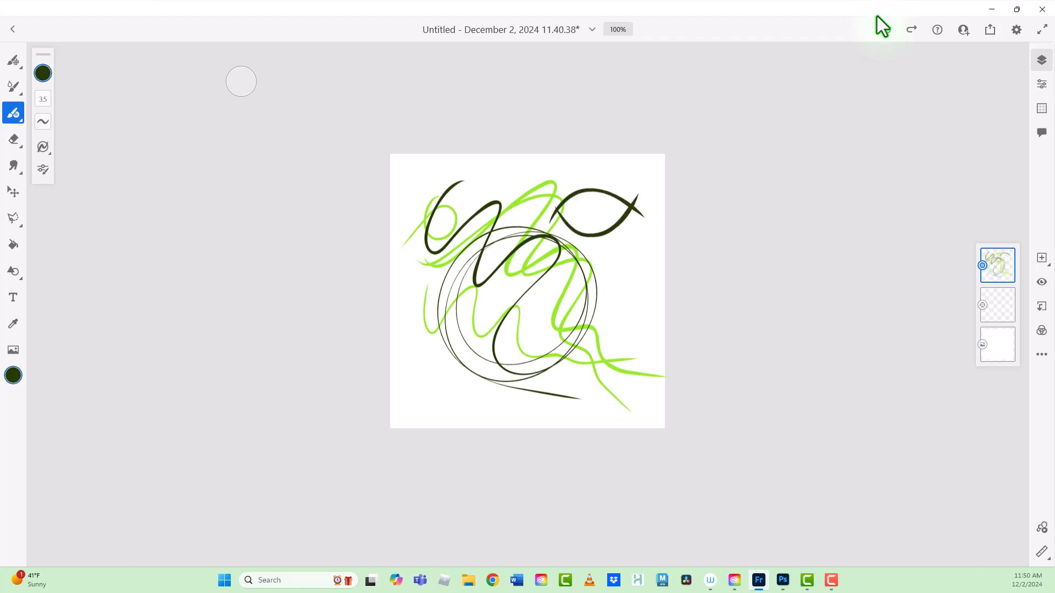
pyautogui.moveTo(575, 196)
pyautogui.mouseDown()
pyautogui.moveTo(620, 179)
pyautogui.moveTo(600, 165)
pyautogui.moveTo(648, 169)
pyautogui.moveTo(650, 183)
pyautogui.mouseUp()
pyautogui.moveTo(635, 205)
pyautogui.mouseDown()
pyautogui.moveTo(649, 198)
pyautogui.moveTo(660, 209)
pyautogui.mouseUp()
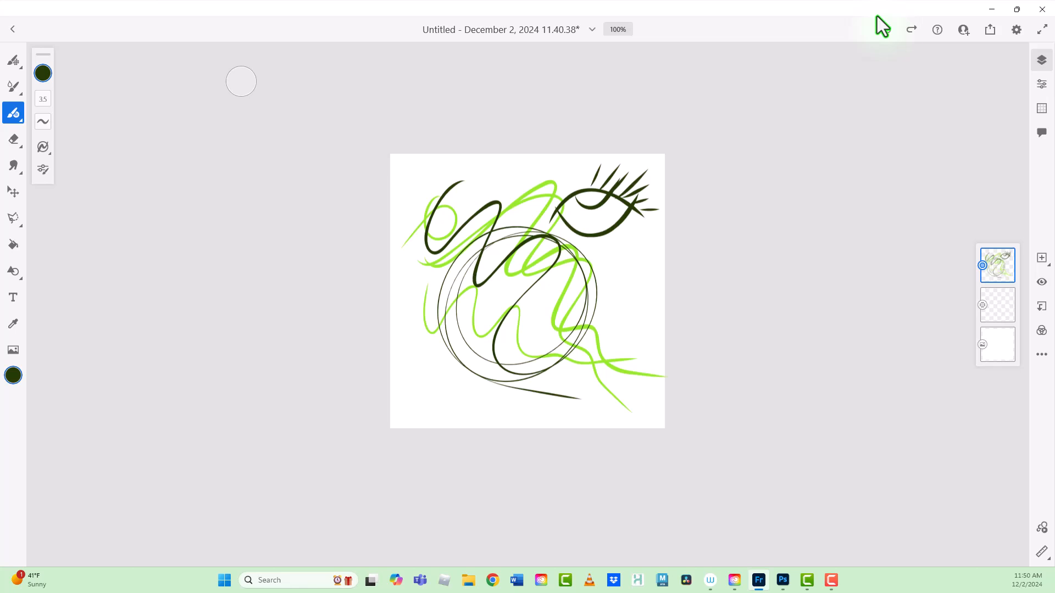
# Step: Draw two long curves crossing over the circles, and erase a bit of the dark stroke's upper-left end with the primary touch shortcut
pyautogui.moveTo(431, 393)
pyautogui.mouseDown()
pyautogui.moveTo(486, 341)
pyautogui.moveTo(641, 272)
pyautogui.mouseUp()
pyautogui.moveTo(480, 171)
pyautogui.mouseDown()
pyautogui.moveTo(561, 352)
pyautogui.moveTo(639, 432)
pyautogui.mouseUp()
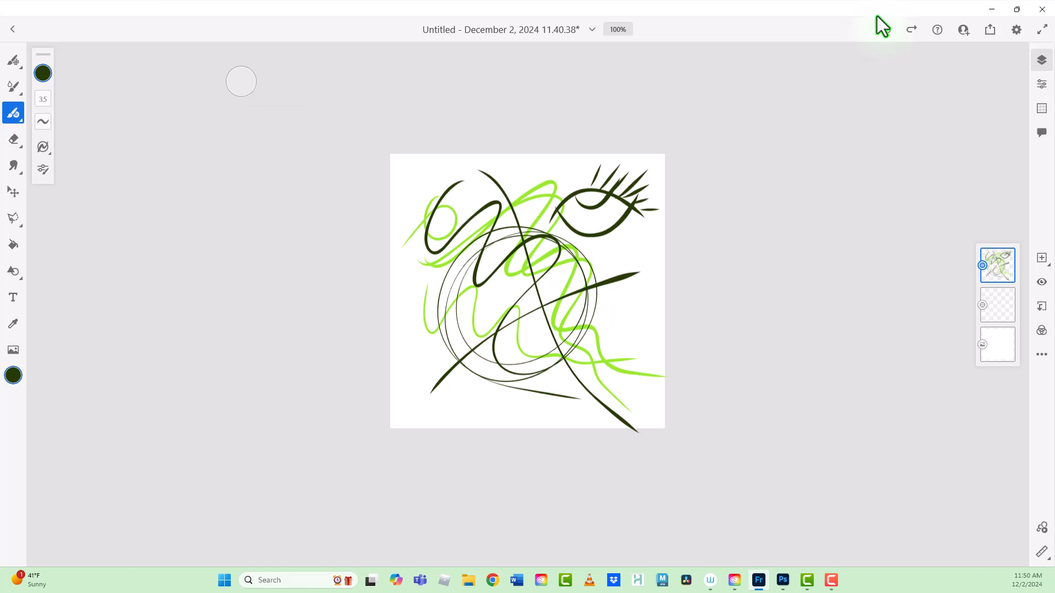
pyautogui.press('shift')
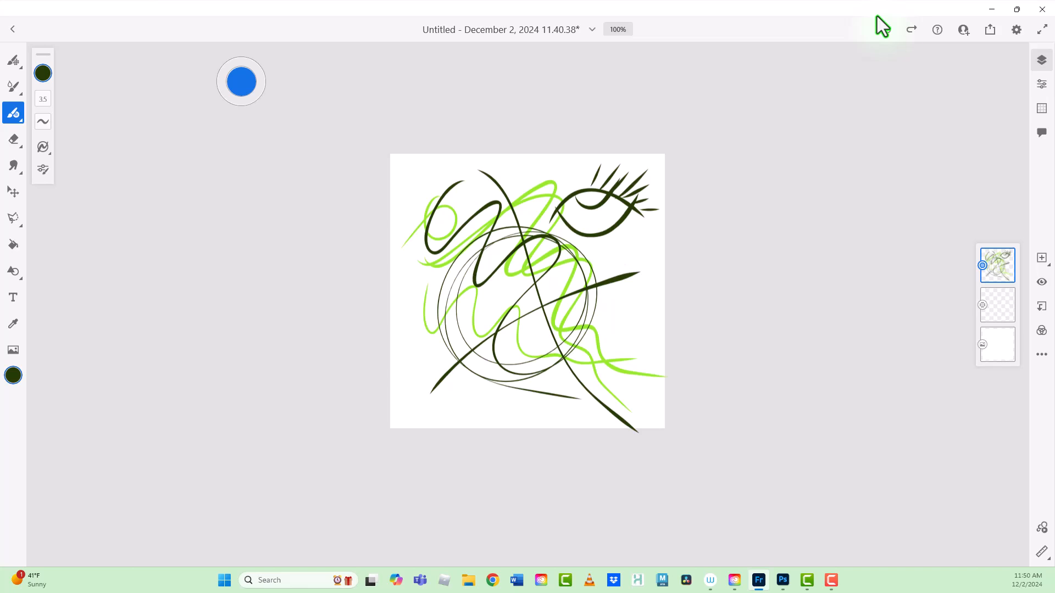
pyautogui.moveTo(448, 183); pyautogui.dragTo(458, 188)
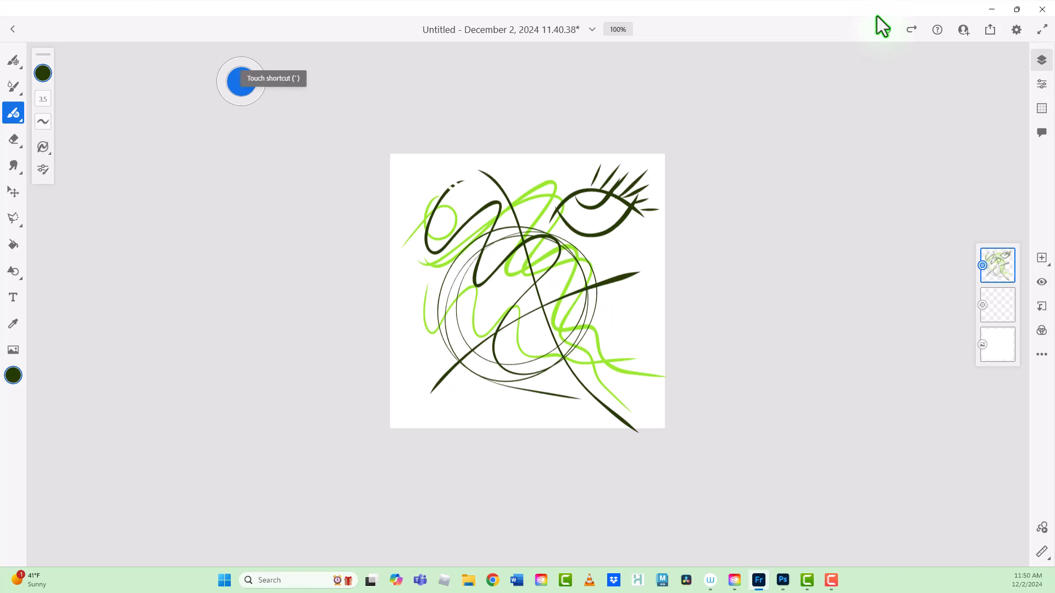
# Step: Using the secondary touch shortcut, trim overhanging vector segments around the eye, the circles' lower edge and the crossing curve's ends
pyautogui.hotkey('shift', '`')
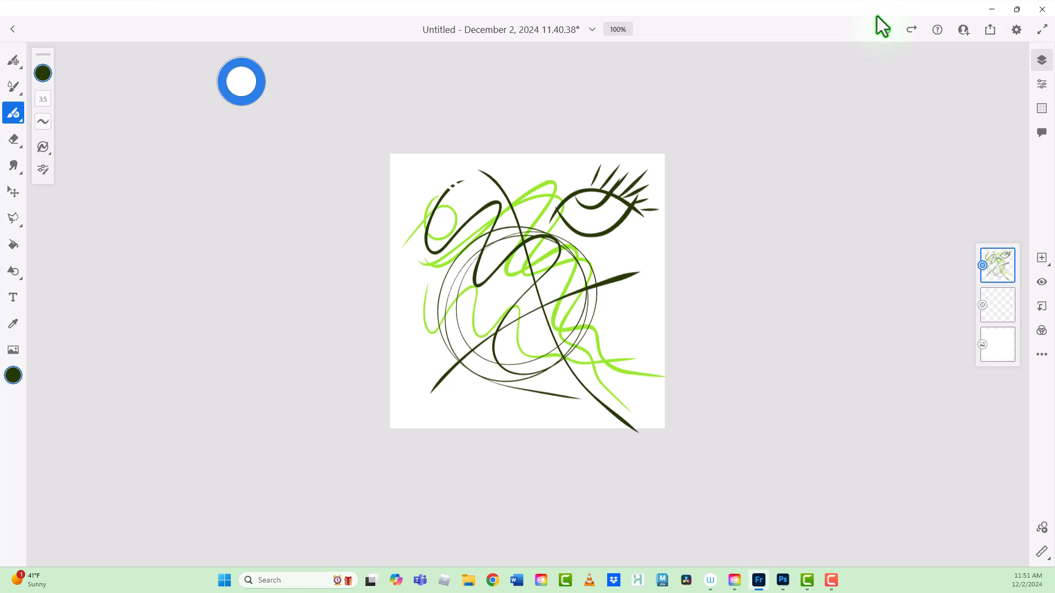
pyautogui.click(877, 16)
pyautogui.click(878, 16)
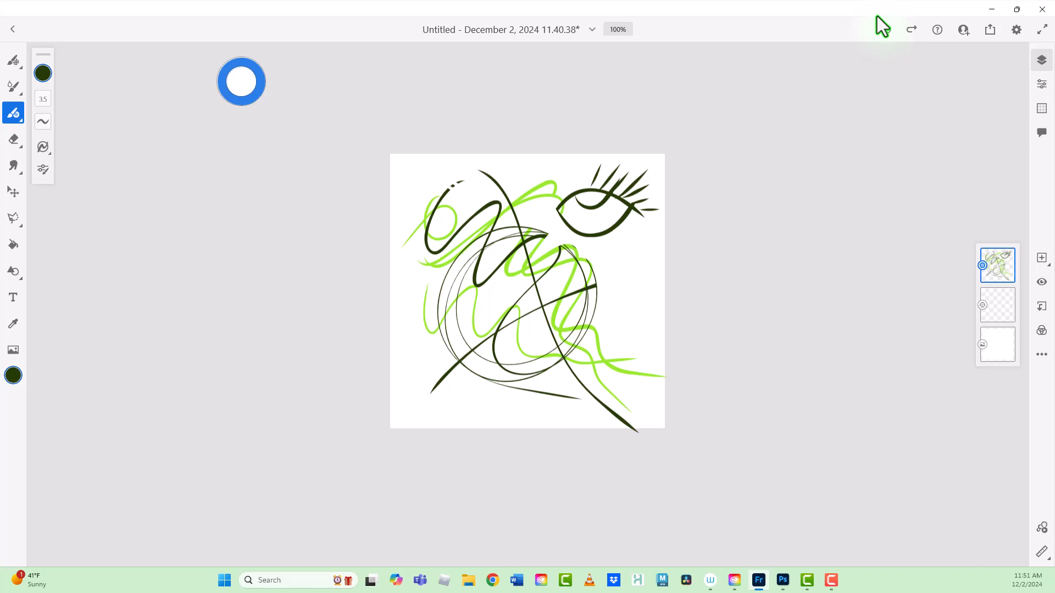
pyautogui.click(877, 16)
pyautogui.click(877, 17)
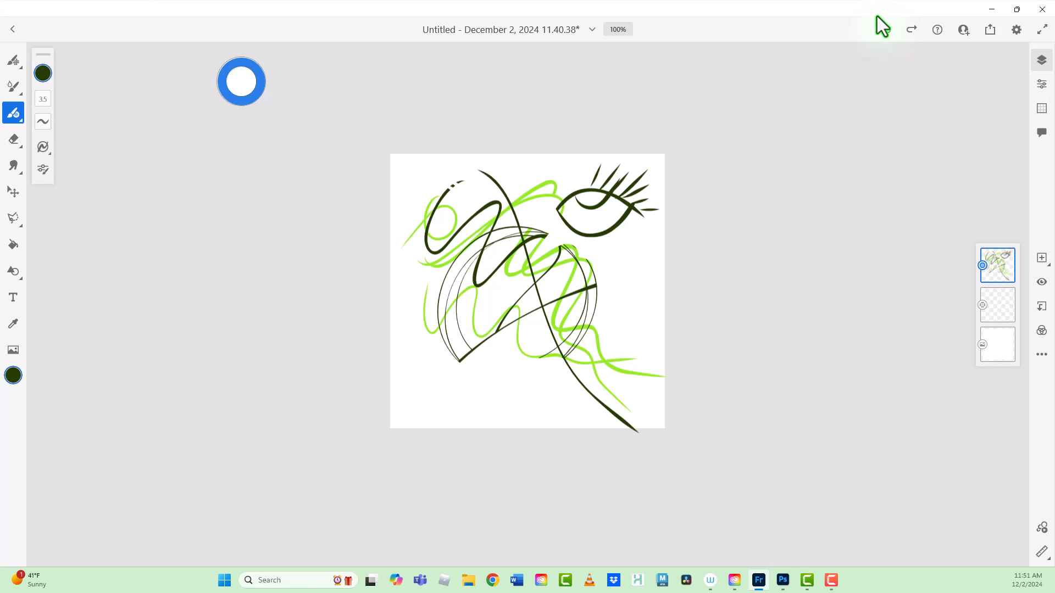
pyautogui.click(877, 16)
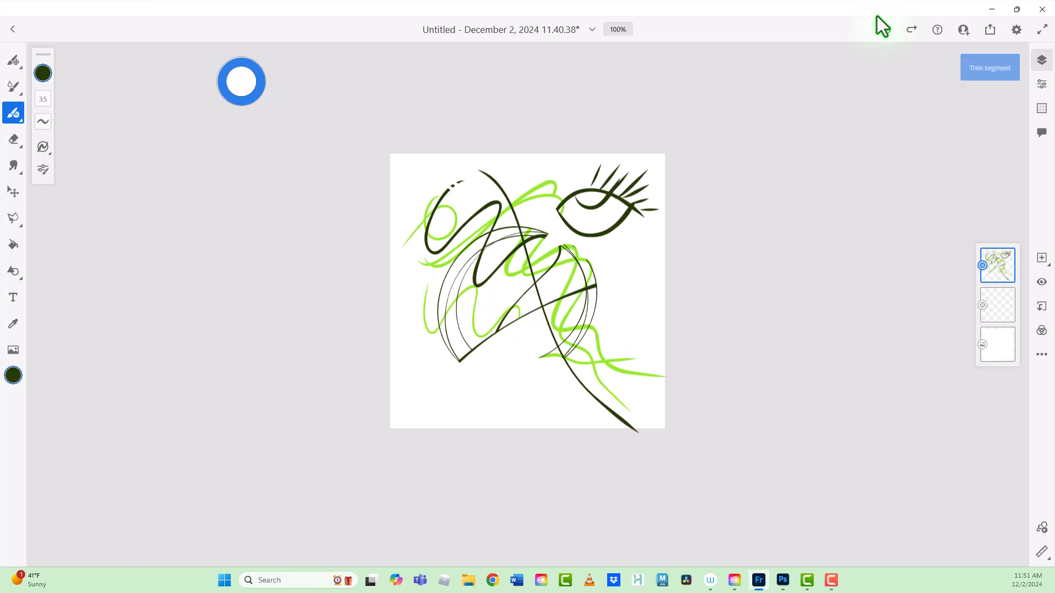
pyautogui.click(877, 15)
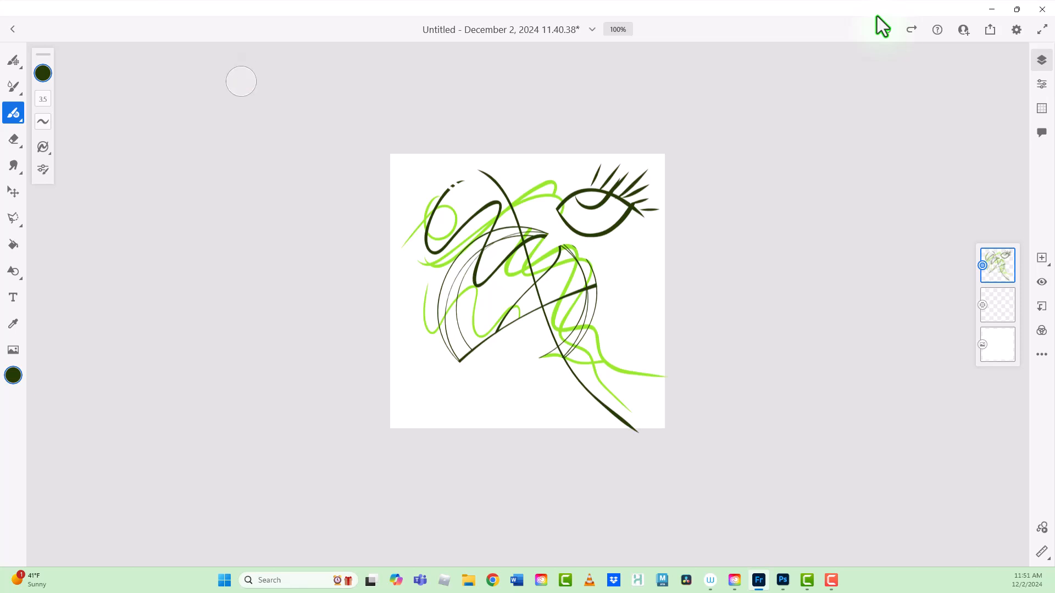
# Step: Draw four short dark lines crossing in a hash-shaped grid at the lower left of the canvas with the Taper brush
pyautogui.click(3, 128)
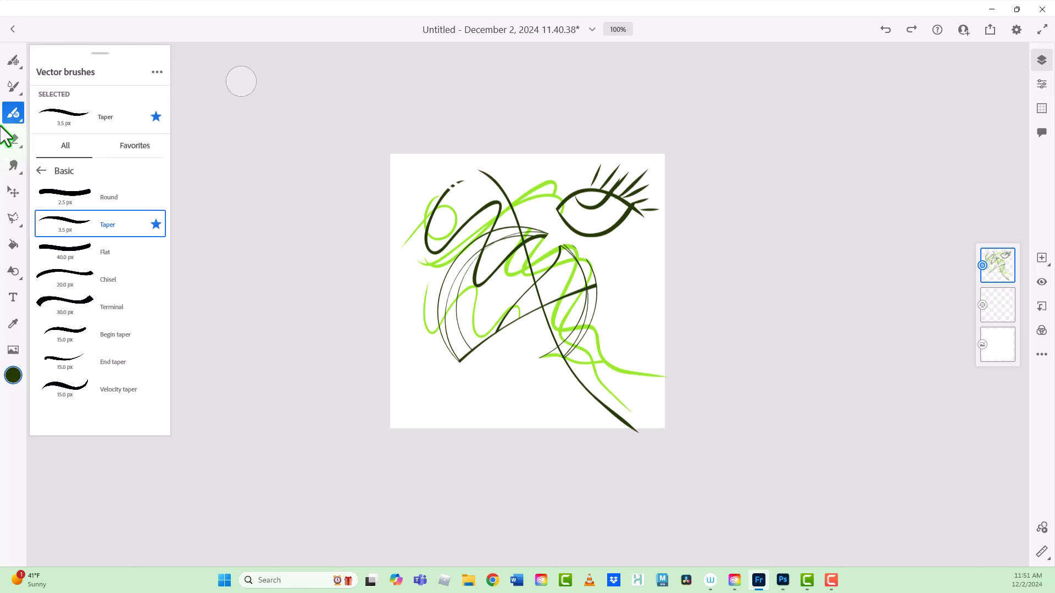
pyautogui.moveTo(448, 397)
pyautogui.mouseDown()
pyautogui.moveTo(540, 357)
pyautogui.moveTo(534, 417)
pyautogui.mouseUp()
pyautogui.moveTo(455, 368)
pyautogui.mouseDown()
pyautogui.moveTo(492, 446)
pyautogui.moveTo(522, 395)
pyautogui.moveTo(542, 385)
pyautogui.mouseUp()
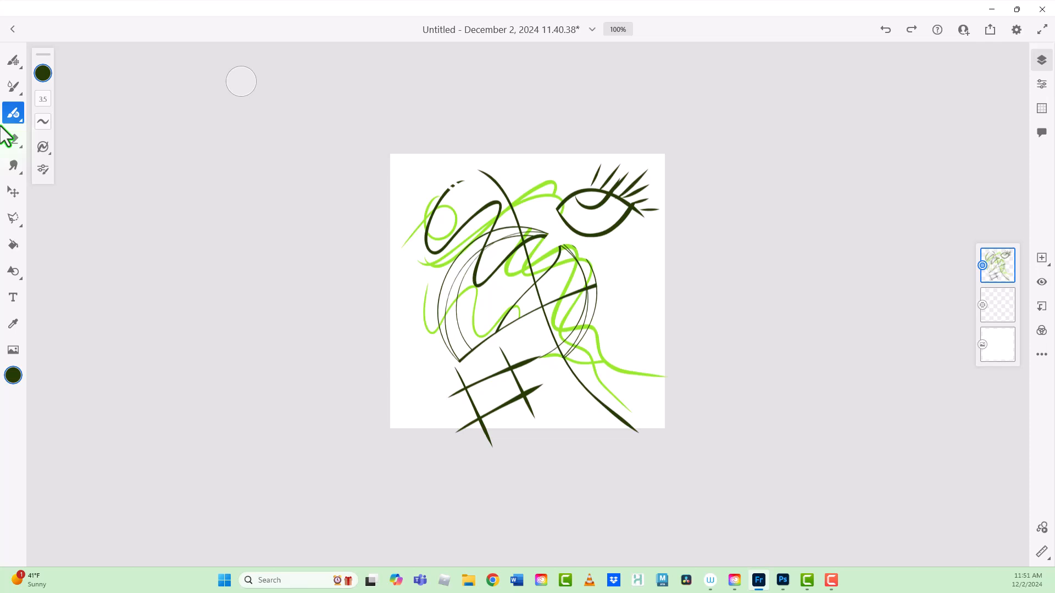
# Step: Trim the overhanging ends of the hash-shaped grid with the secondary touch shortcut, leaving only the closed central rectangle
pyautogui.click(241, 82)
pyautogui.moveTo(241, 81); pyautogui.dragTo(260, 81)
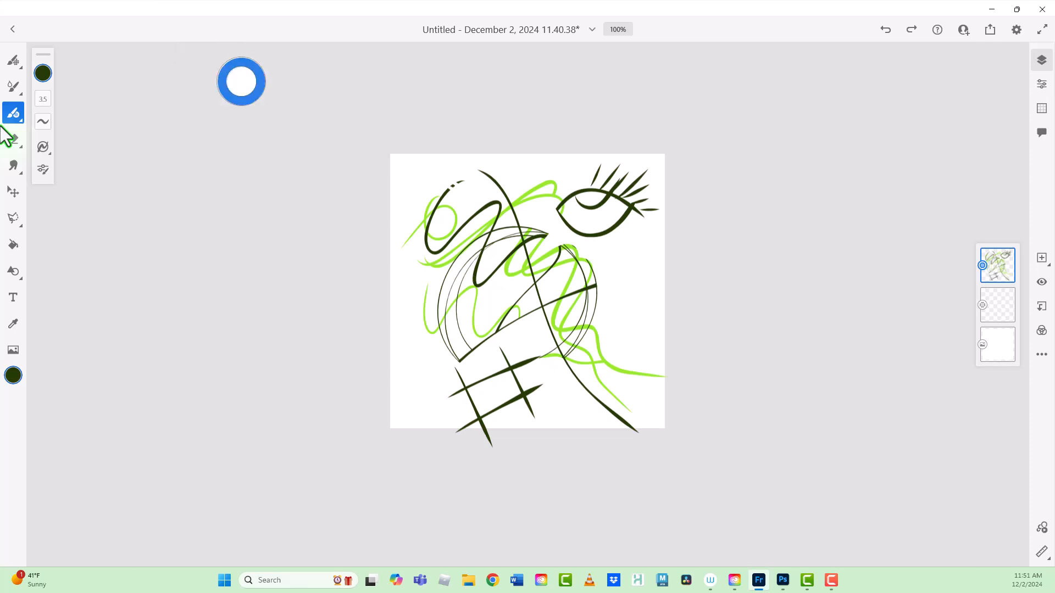
pyautogui.moveTo(526, 350)
pyautogui.mouseDown()
pyautogui.moveTo(519, 375)
pyautogui.moveTo(498, 360)
pyautogui.moveTo(454, 382)
pyautogui.moveTo(471, 434)
pyautogui.moveTo(537, 403)
pyautogui.moveTo(529, 397)
pyautogui.mouseUp()
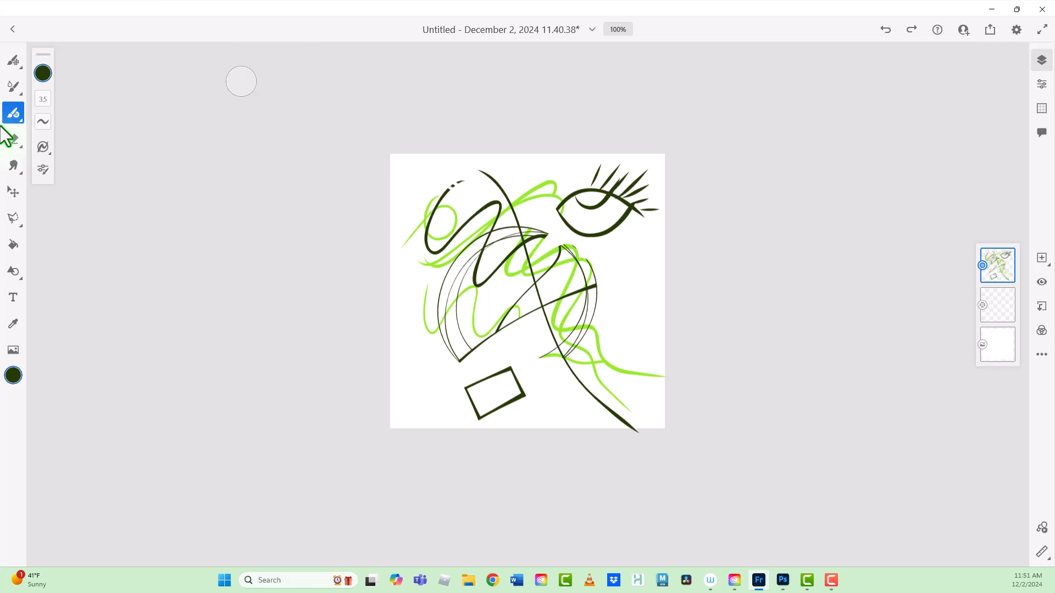
# Step: Delete the layer containing the vector drawing
pyautogui.click(997, 265)
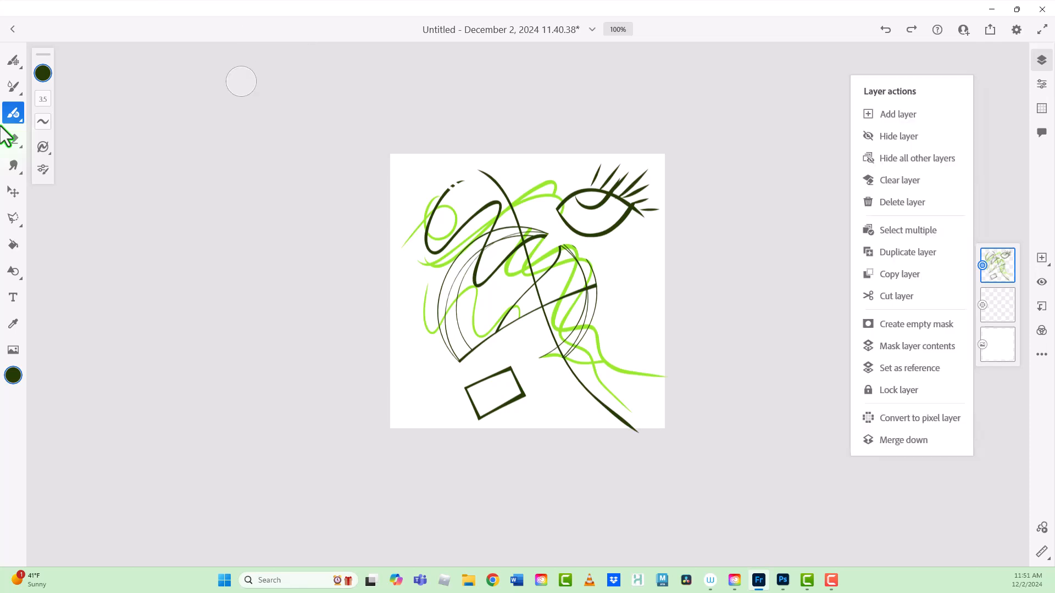
pyautogui.click(902, 202)
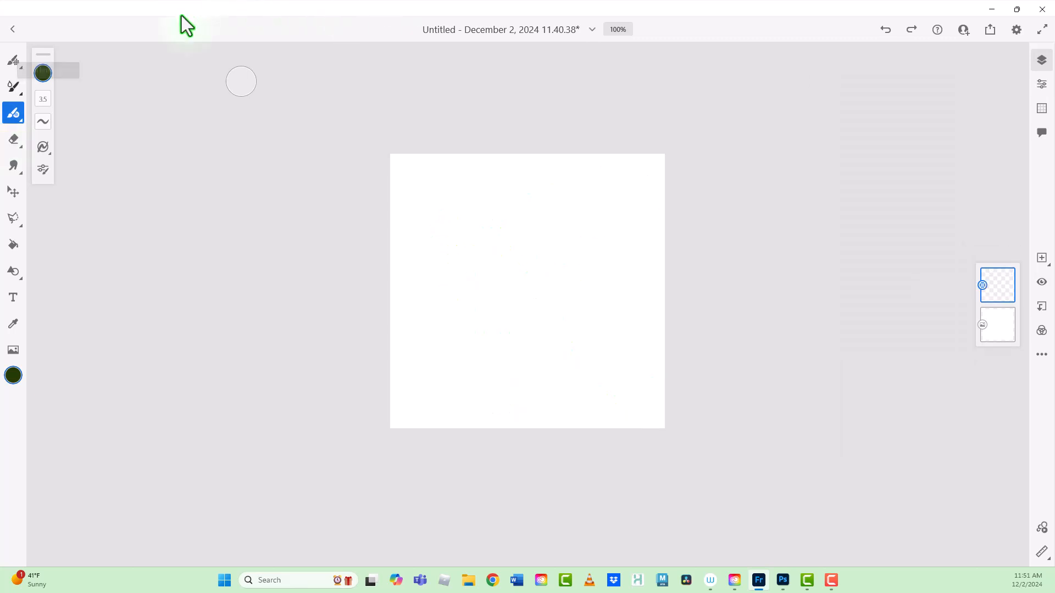
# Step: Choose the Seurat pixel brush from the Painting category
pyautogui.click(13, 62)
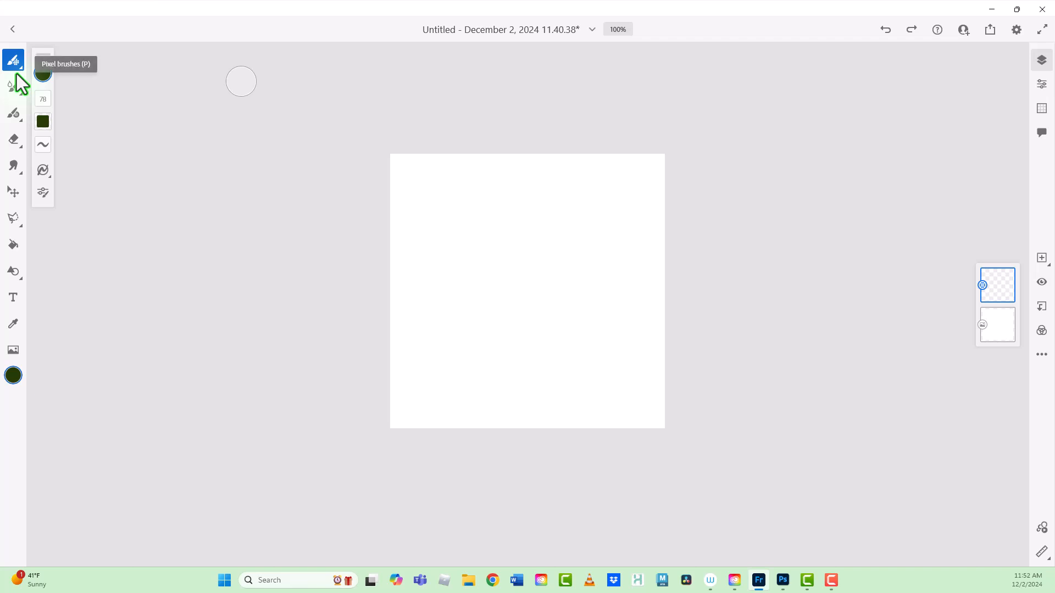
pyautogui.click(17, 74)
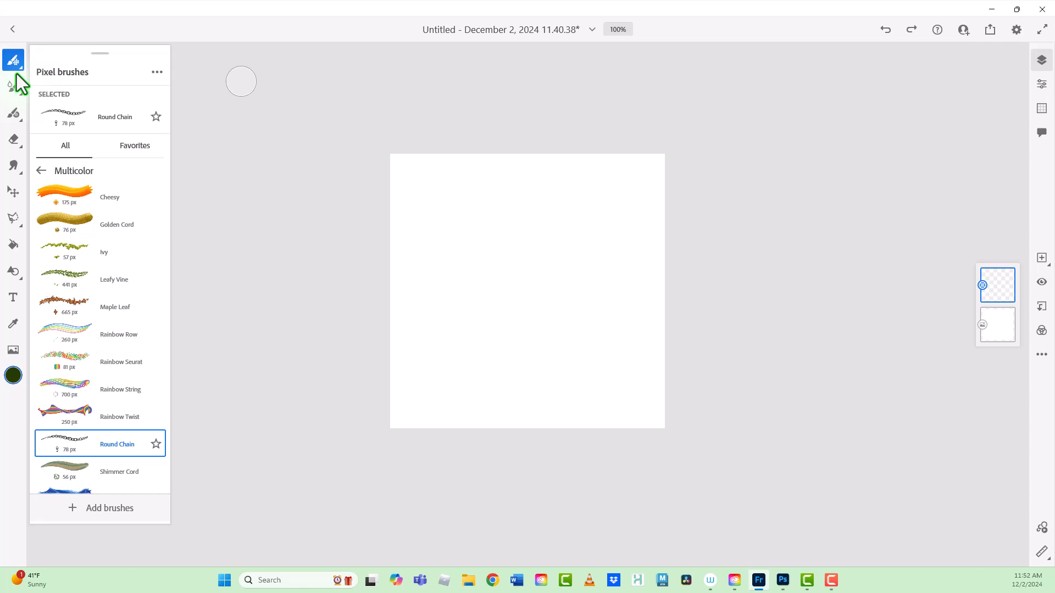
pyautogui.click(40, 170)
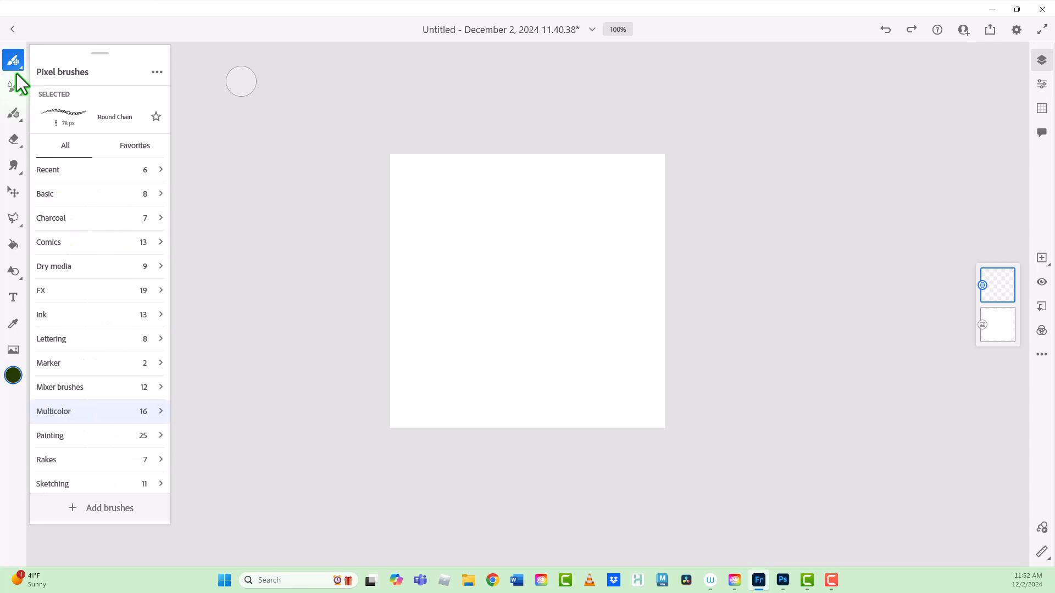
pyautogui.click(88, 436)
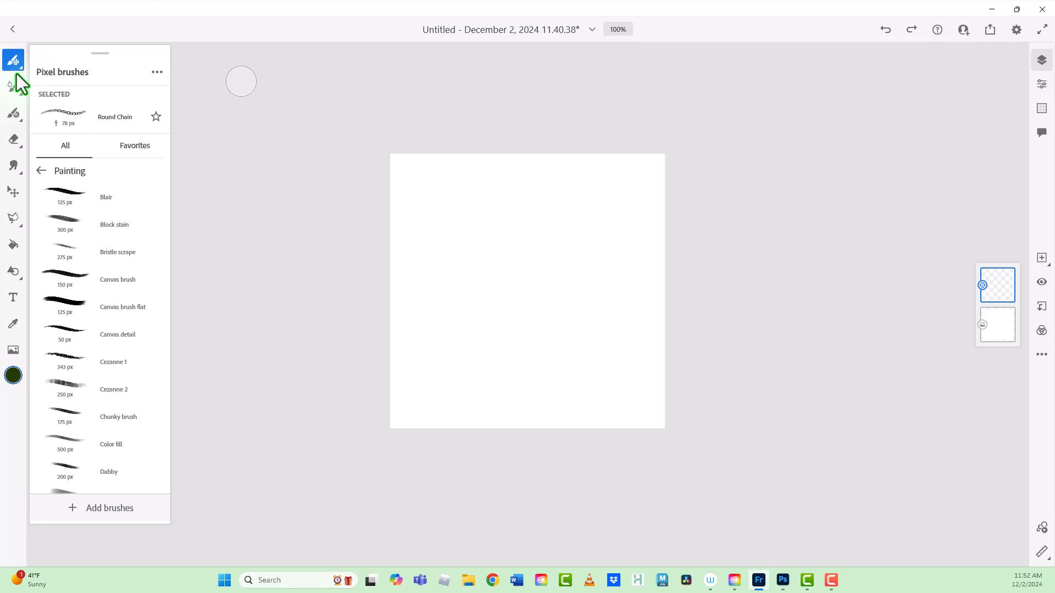
pyautogui.scroll(-5, 94, 338)
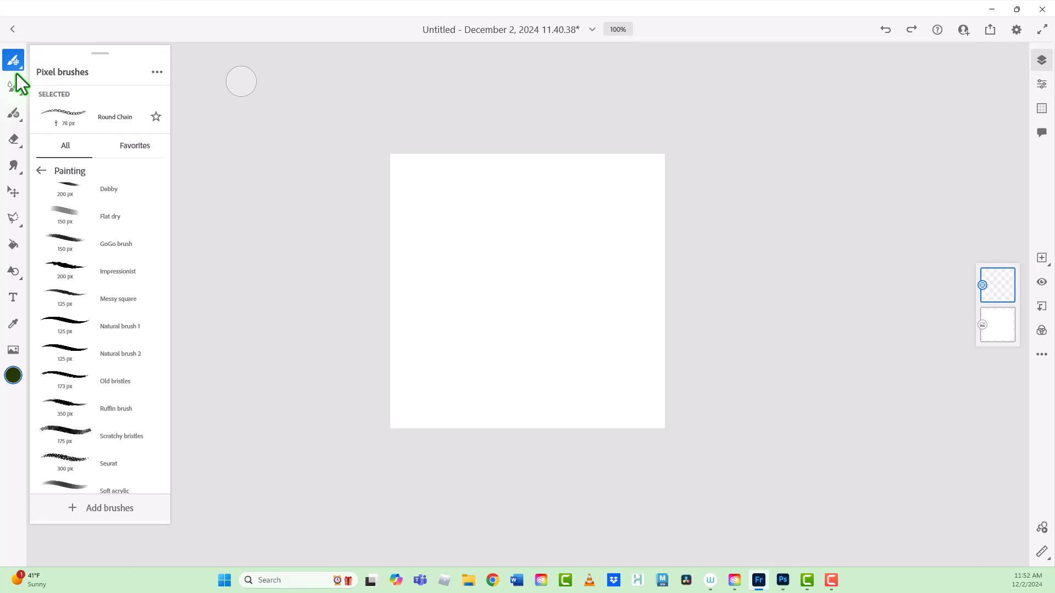
pyautogui.click(99, 463)
pyautogui.click(15, 67)
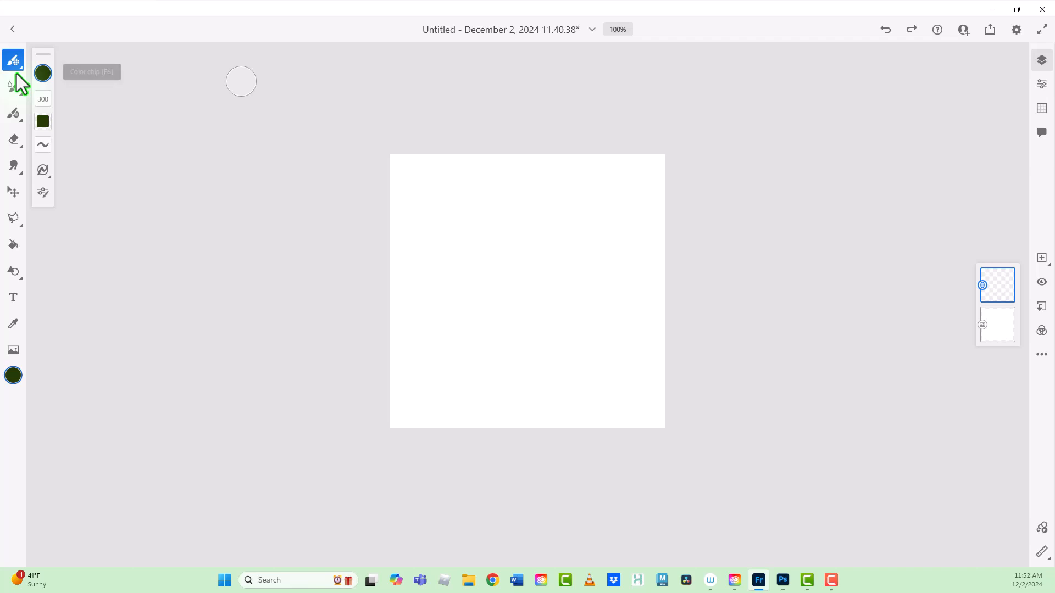
# Step: Set the brush color to golden yellow and paint two overlapping bands of dabs across the middle of the canvas
pyautogui.click(43, 74)
pyautogui.click(161, 125)
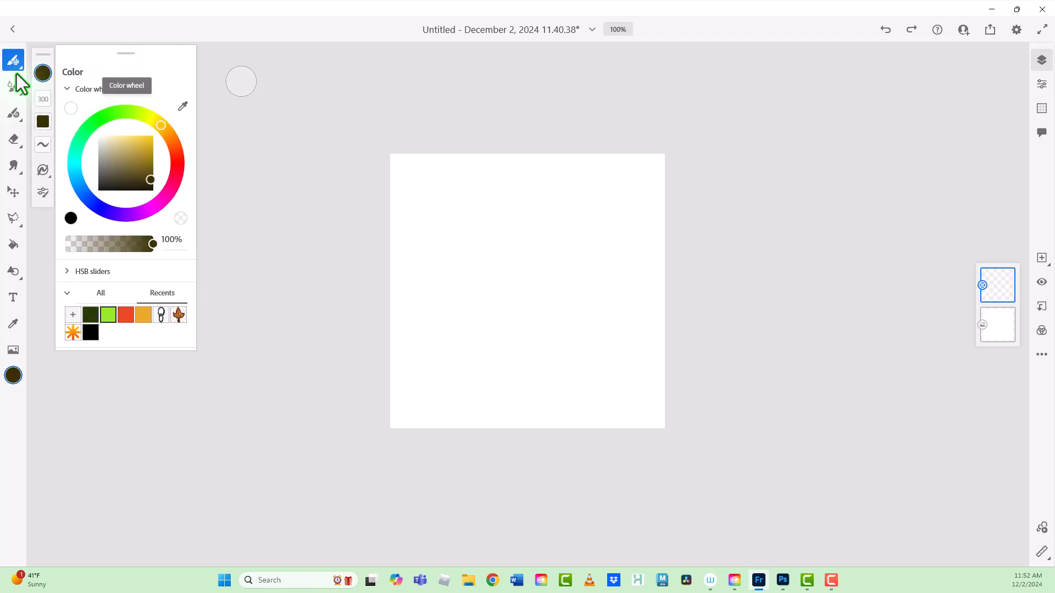
pyautogui.click(152, 142)
pyautogui.moveTo(152, 141); pyautogui.dragTo(154, 140)
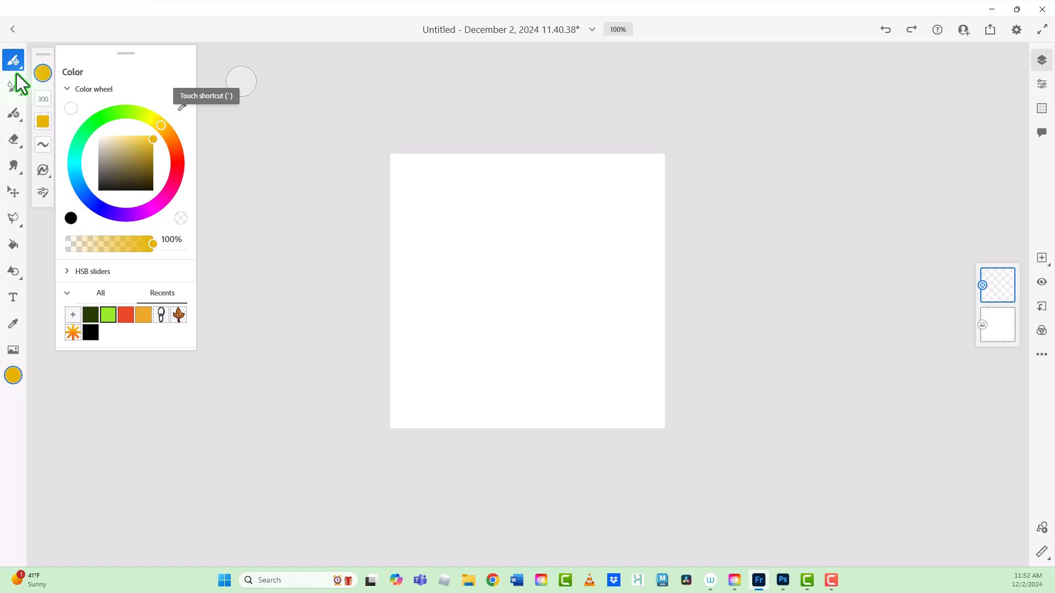
pyautogui.moveTo(385, 241); pyautogui.dragTo(673, 274)
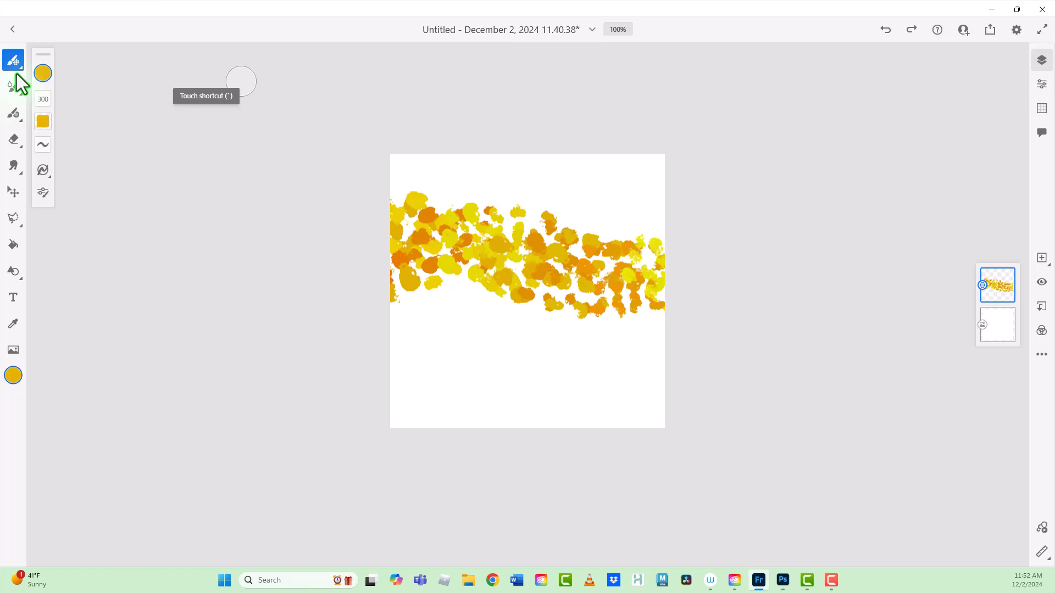
pyautogui.moveTo(387, 247)
pyautogui.mouseDown()
pyautogui.moveTo(511, 248)
pyautogui.moveTo(659, 274)
pyautogui.moveTo(665, 237)
pyautogui.mouseUp()
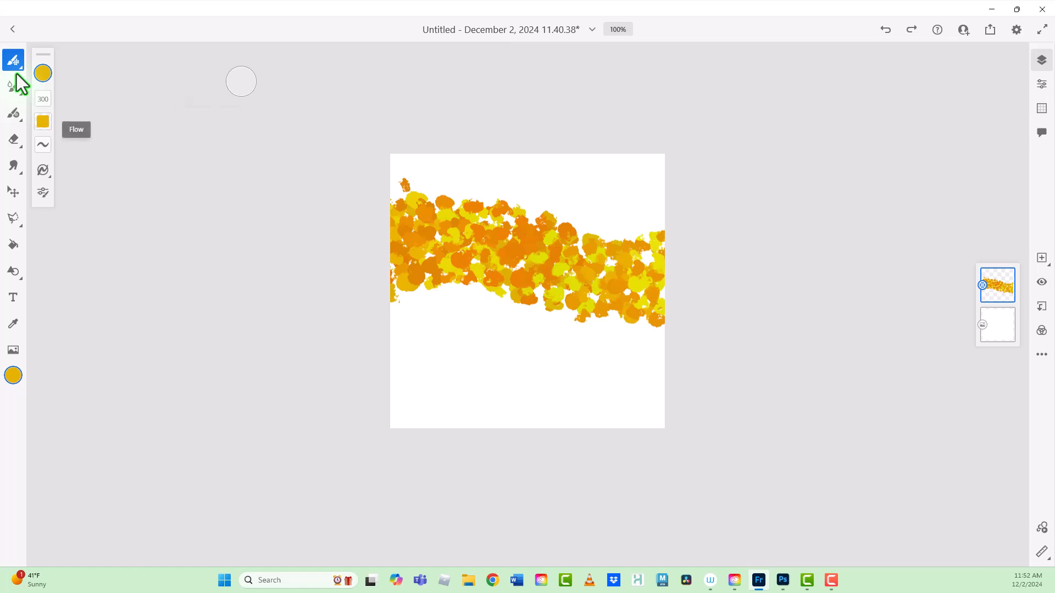
# Step: Review the Seurat brush's flow and smoothing, and set its spacing to 46%
pyautogui.click(43, 122)
pyautogui.moveTo(66, 59)
pyautogui.mouseDown()
pyautogui.moveTo(66, 89)
pyautogui.moveTo(65, 60)
pyautogui.mouseUp()
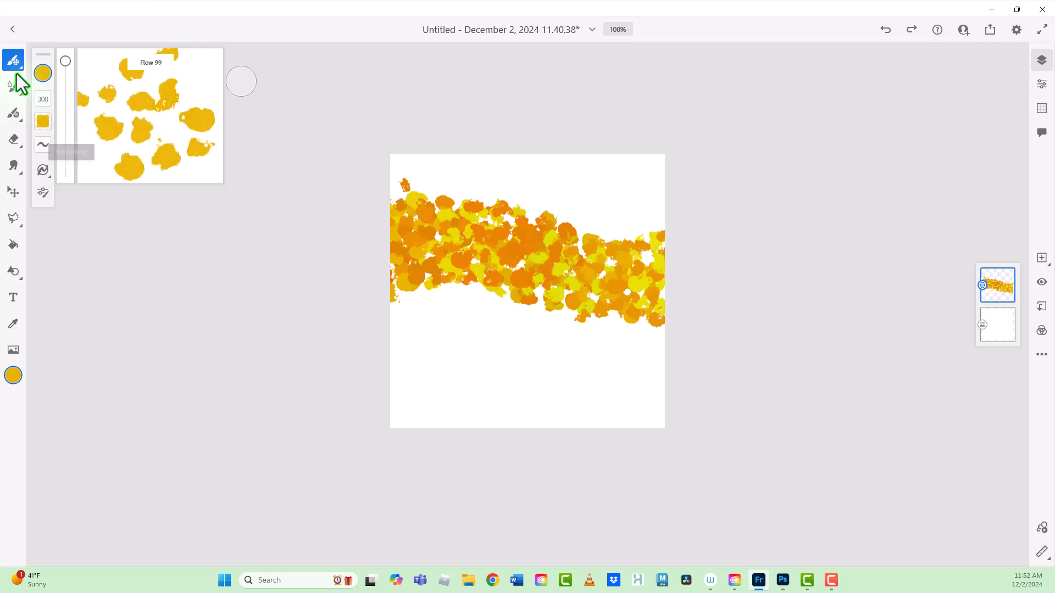
pyautogui.click(43, 144)
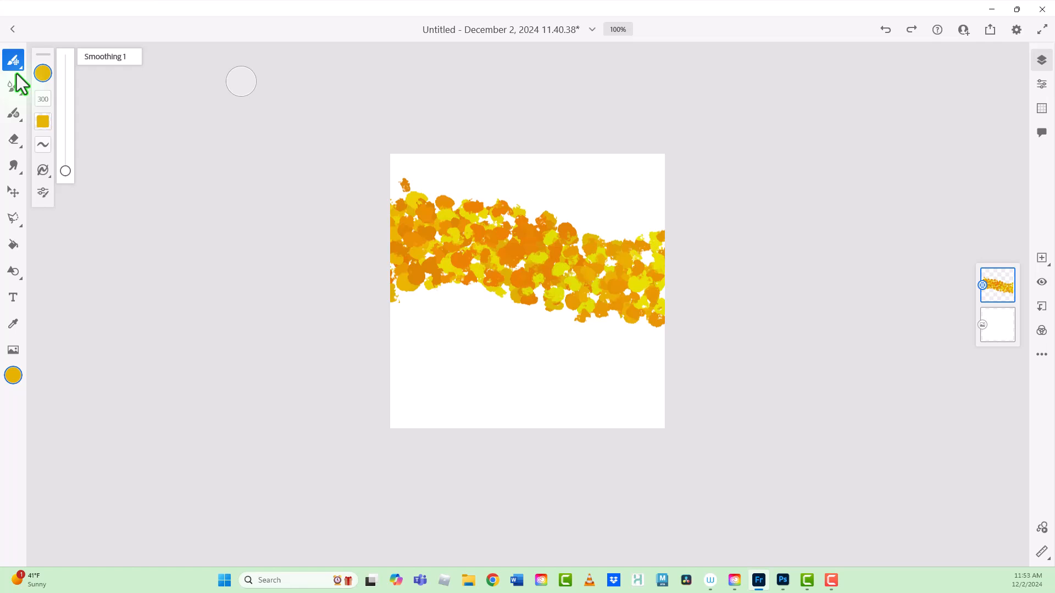
pyautogui.click(43, 193)
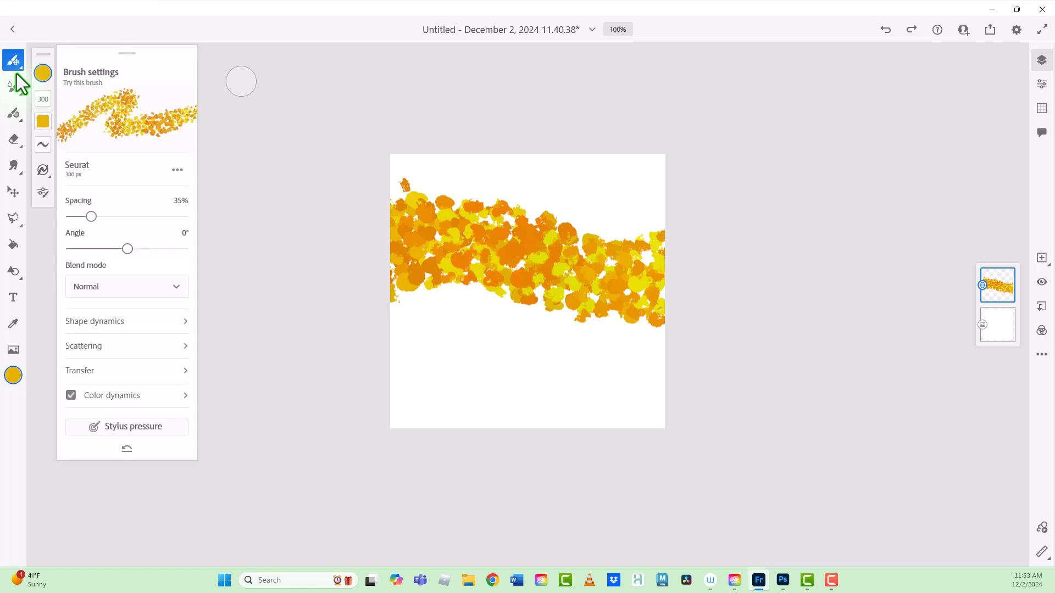
pyautogui.moveTo(91, 217); pyautogui.dragTo(97, 217)
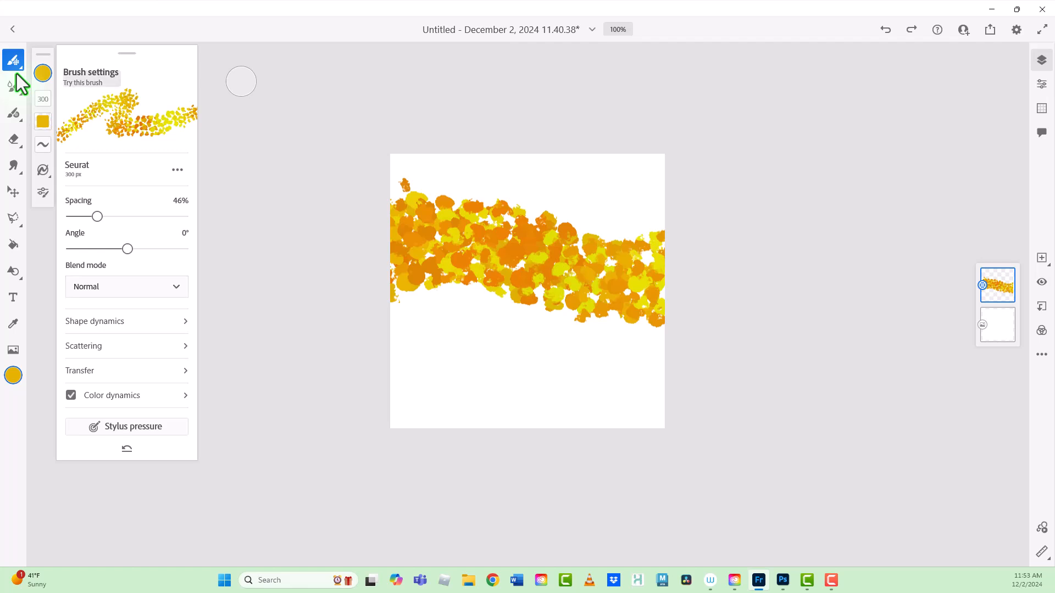
# Step: Change the brush color to lime green and paint a diagonal band of dabs below the yellow one
pyautogui.click(42, 73)
pyautogui.click(133, 112)
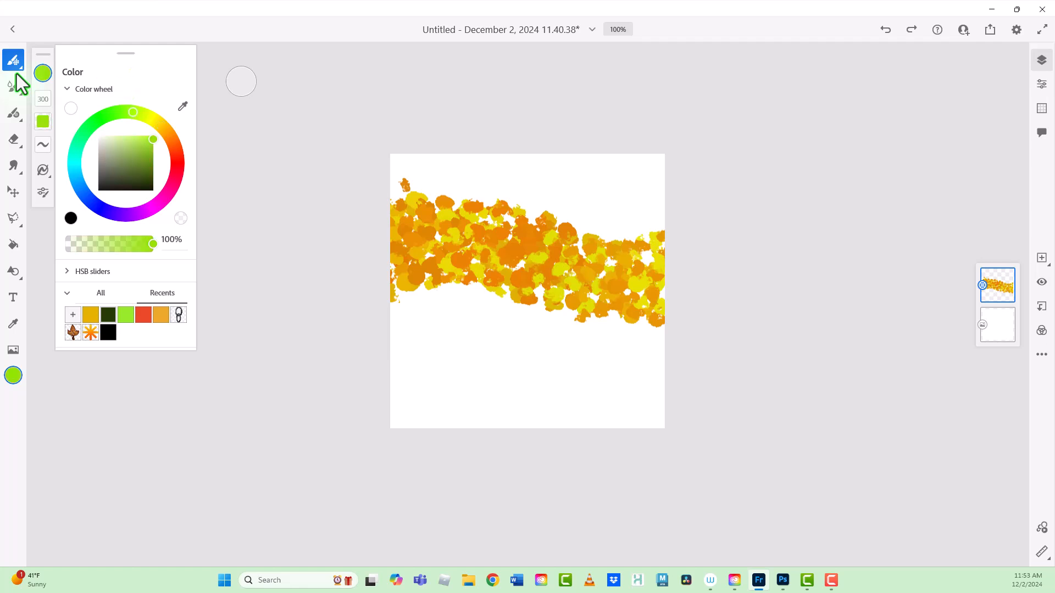
pyautogui.moveTo(401, 297)
pyautogui.mouseDown()
pyautogui.moveTo(505, 314)
pyautogui.moveTo(651, 387)
pyautogui.mouseUp()
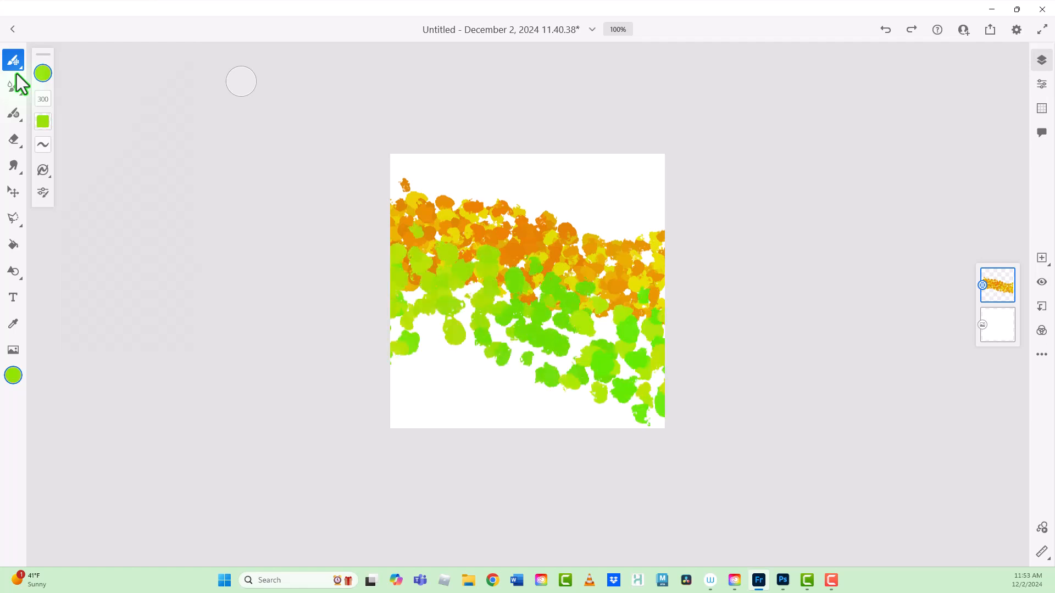
# Step: Change the brush color to blue and paint a band of dabs along the lower part of the canvas
pyautogui.click(43, 73)
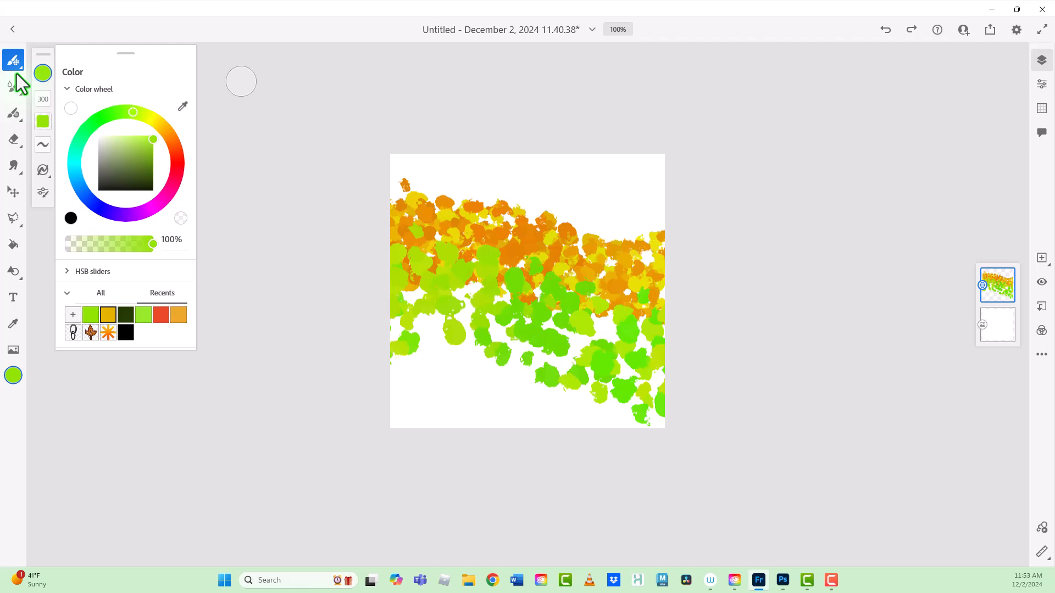
pyautogui.click(92, 200)
pyautogui.moveTo(405, 355); pyautogui.dragTo(651, 401)
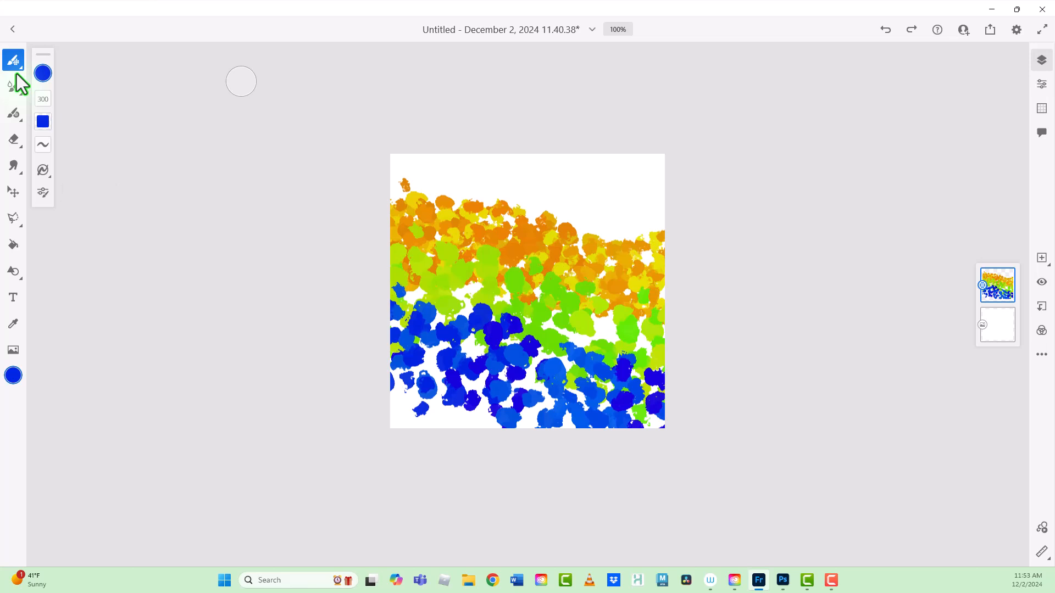
# Step: Set the Seurat brush's blend mode to Overlay
pyautogui.click(43, 192)
pyautogui.click(126, 286)
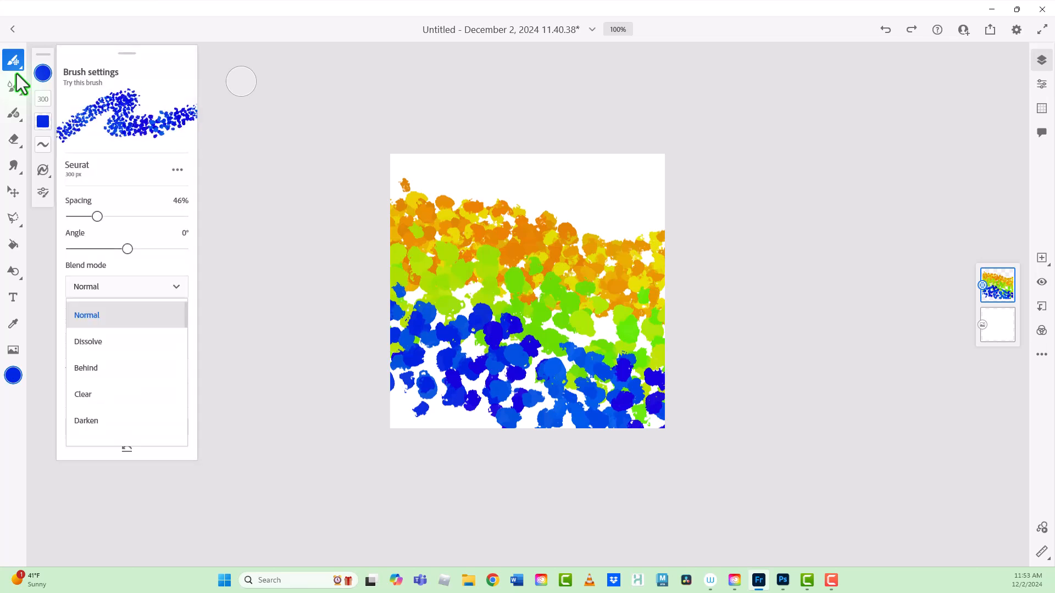
pyautogui.scroll(-5, 126, 385)
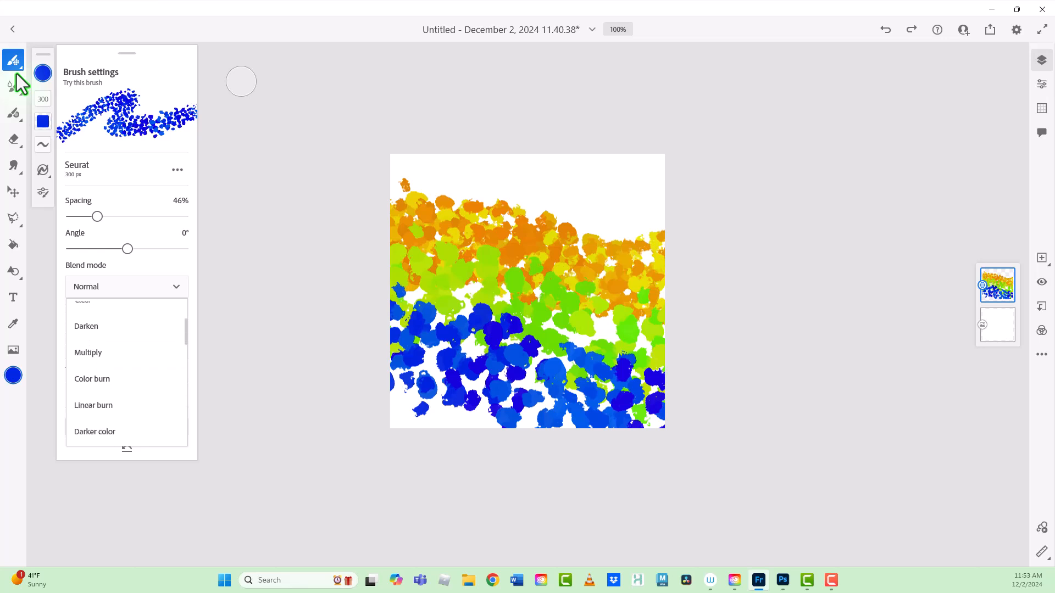
pyautogui.scroll(5, 126, 384)
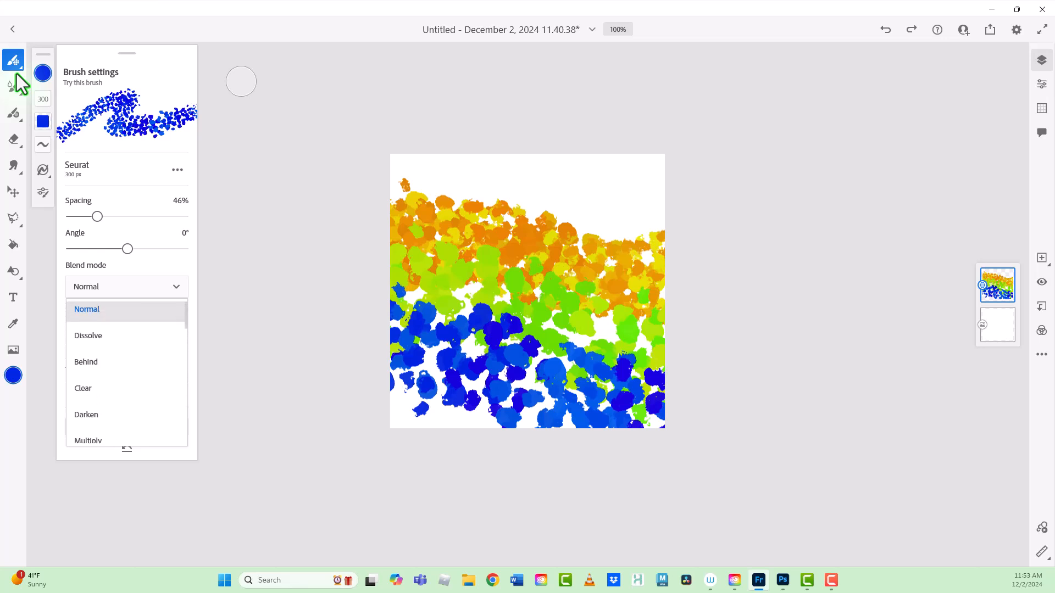
pyautogui.scroll(-5, 127, 384)
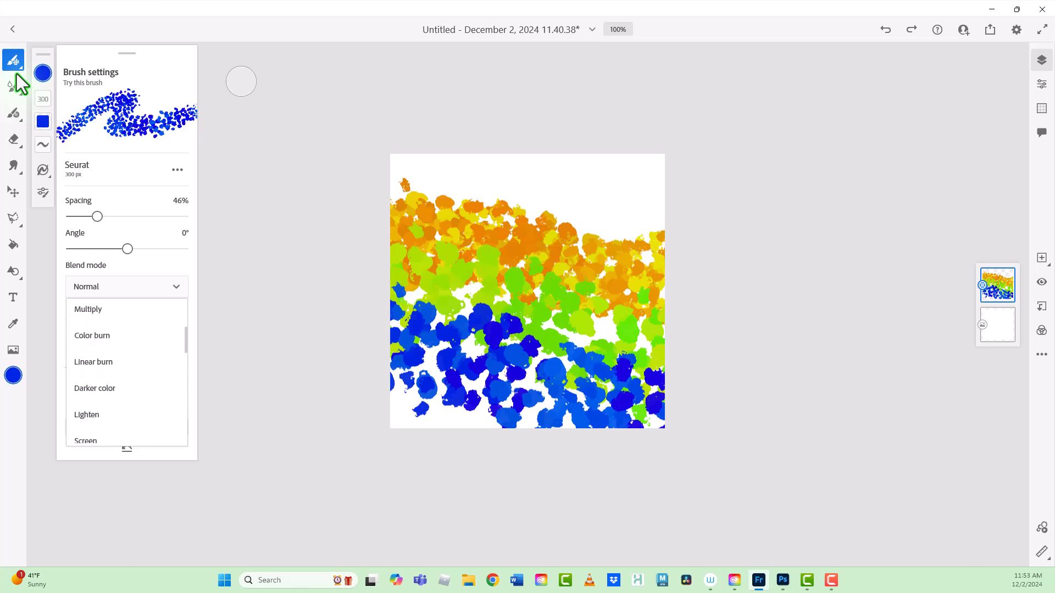
pyautogui.scroll(-3, 127, 385)
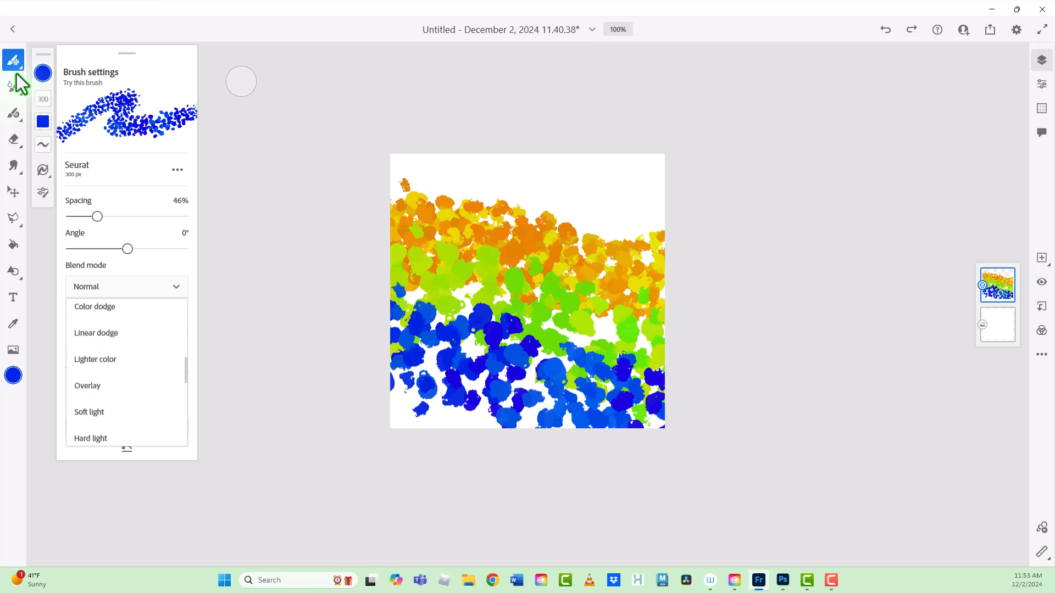
pyautogui.click(87, 385)
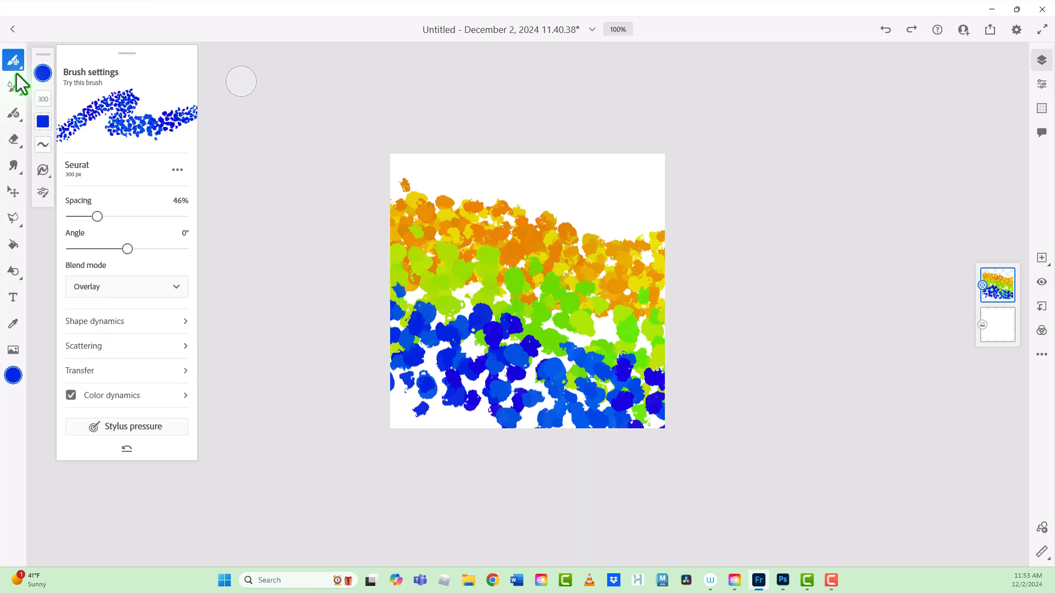
pyautogui.click(42, 193)
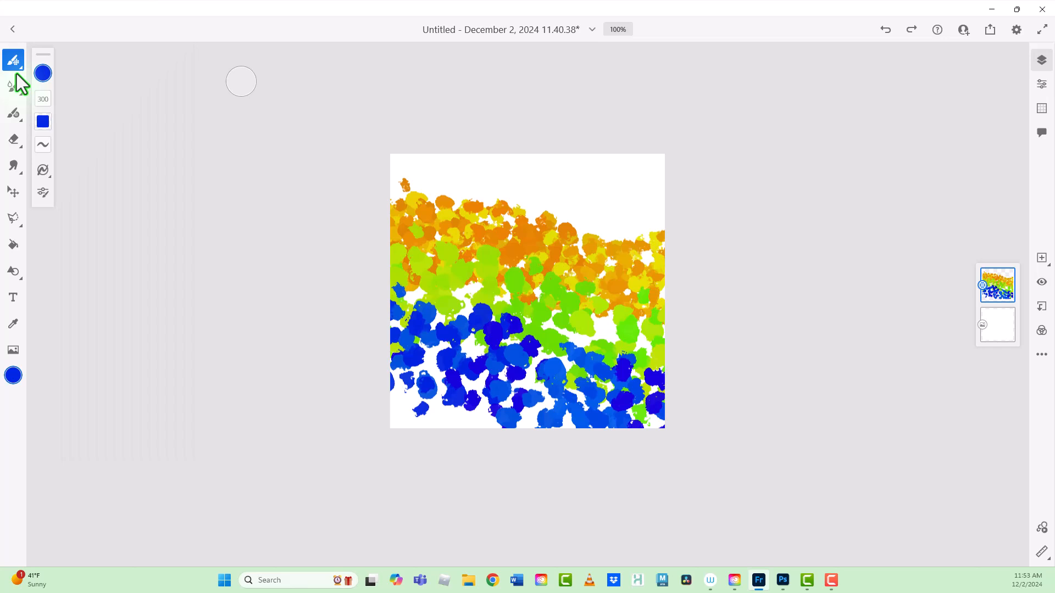
# Step: Pick a bright magenta and paint dabs diagonally from the canvas's lower left to upper right, plus a patch in the upper-left corner
pyautogui.click(43, 121)
pyautogui.click(43, 73)
pyautogui.click(163, 199)
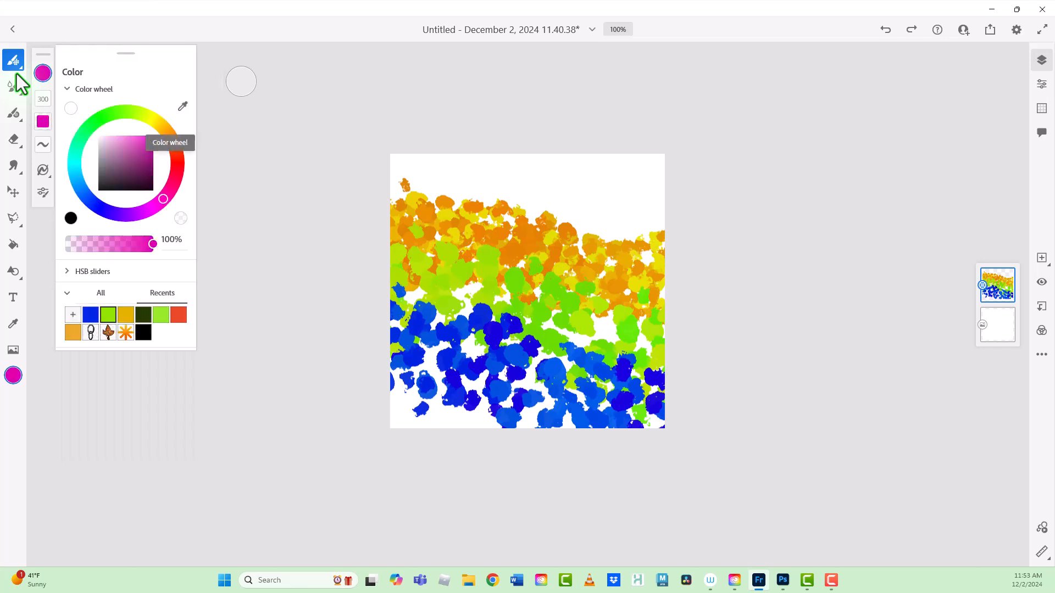
pyautogui.moveTo(146, 148); pyautogui.dragTo(153, 136)
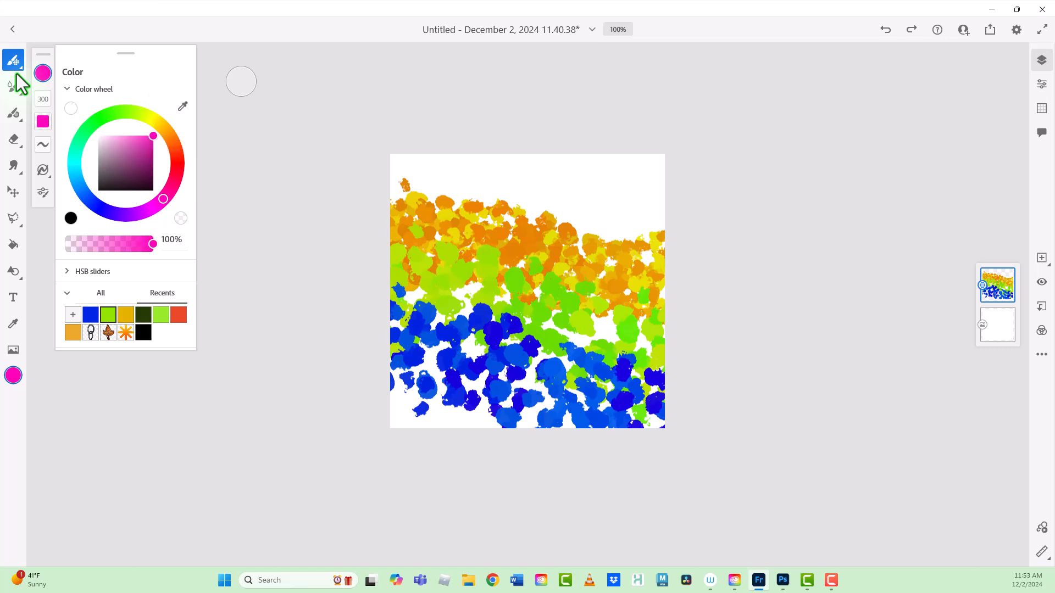
pyautogui.moveTo(392, 379)
pyautogui.mouseDown()
pyautogui.moveTo(470, 346)
pyautogui.moveTo(654, 181)
pyautogui.mouseUp()
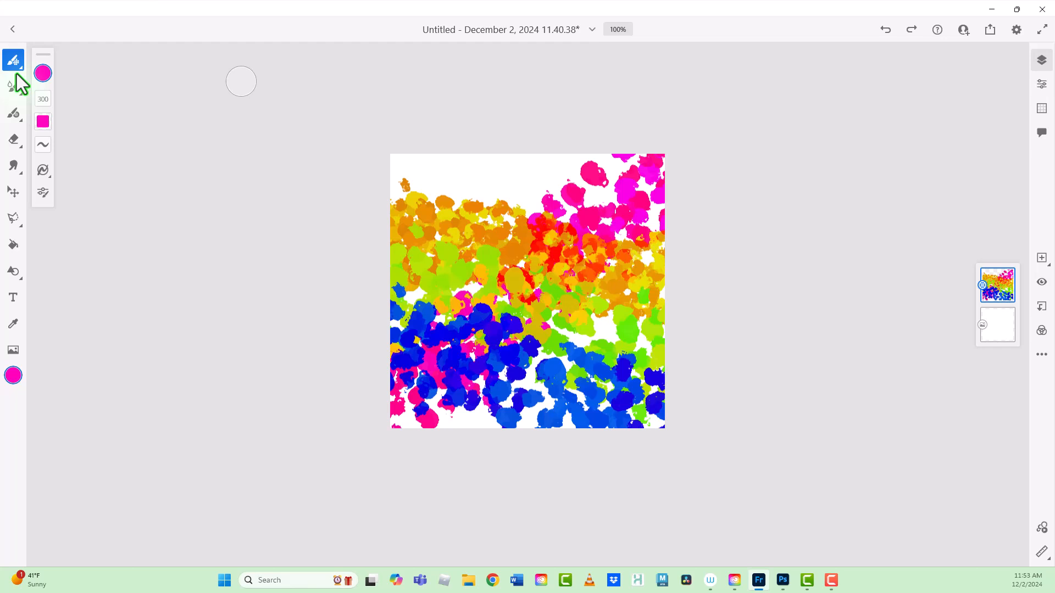
pyautogui.moveTo(429, 156); pyautogui.dragTo(398, 242)
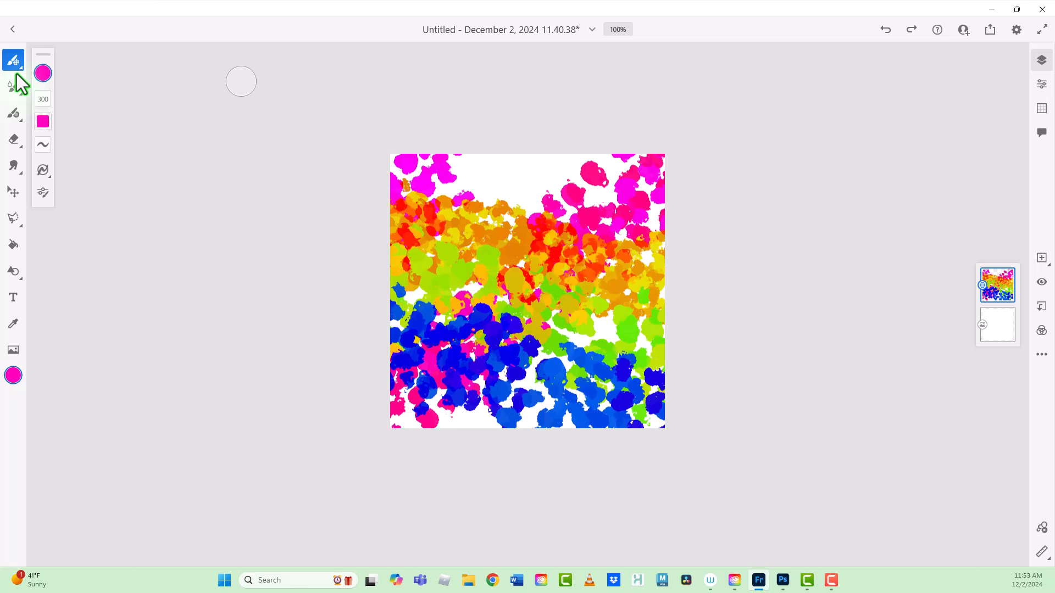
# Step: Change the brush color to a medium dark green and paint dabs diagonally across the canvas in both directions, with extra dabs through the center
pyautogui.click(43, 73)
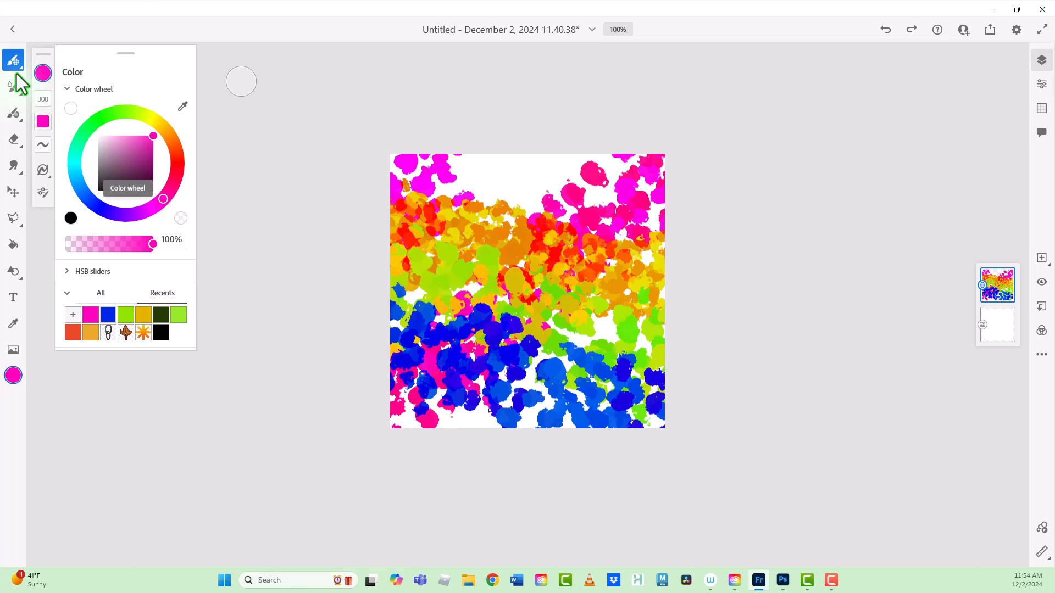
pyautogui.click(111, 213)
pyautogui.click(84, 132)
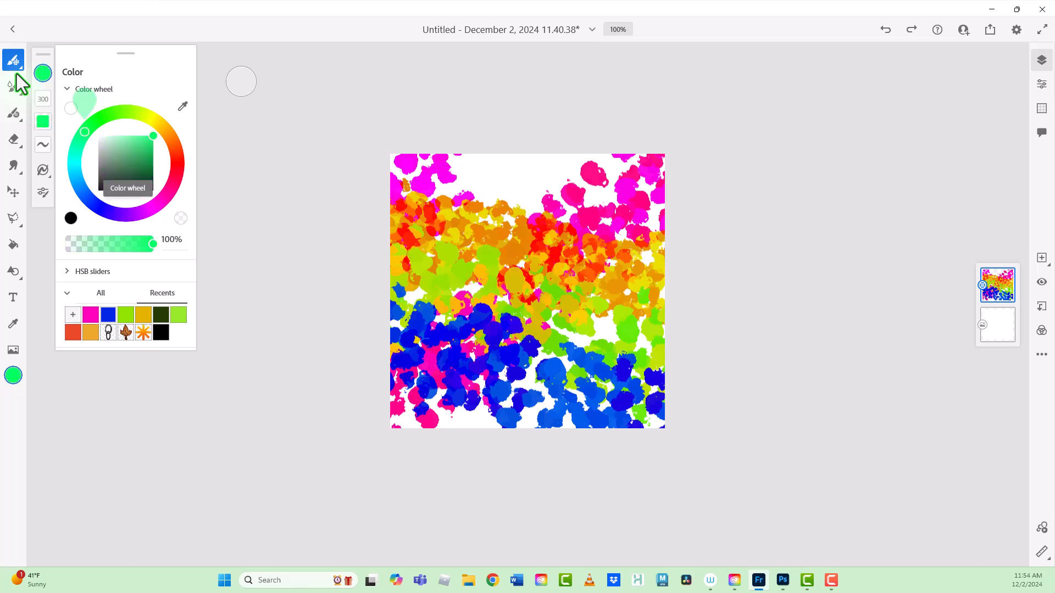
pyautogui.click(145, 159)
pyautogui.moveTo(424, 262)
pyautogui.mouseDown()
pyautogui.moveTo(428, 248)
pyautogui.moveTo(569, 214)
pyautogui.moveTo(648, 327)
pyautogui.mouseUp()
pyautogui.moveTo(637, 181)
pyautogui.mouseDown()
pyautogui.moveTo(582, 165)
pyautogui.moveTo(472, 412)
pyautogui.moveTo(403, 396)
pyautogui.mouseUp()
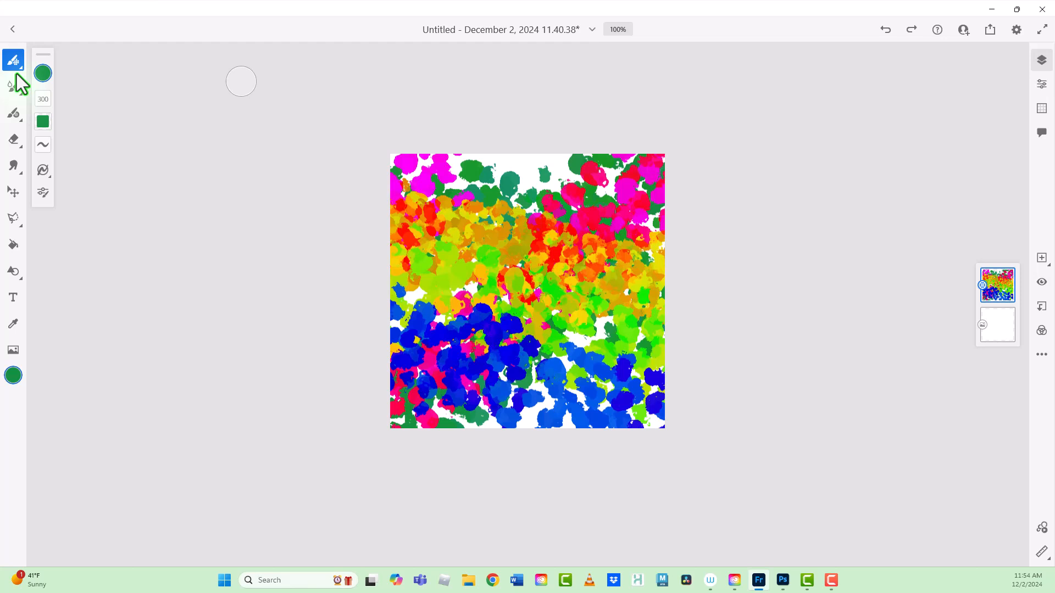
pyautogui.moveTo(467, 268)
pyautogui.mouseDown()
pyautogui.moveTo(550, 296)
pyautogui.moveTo(490, 251)
pyautogui.moveTo(493, 291)
pyautogui.moveTo(553, 346)
pyautogui.moveTo(612, 316)
pyautogui.mouseUp()
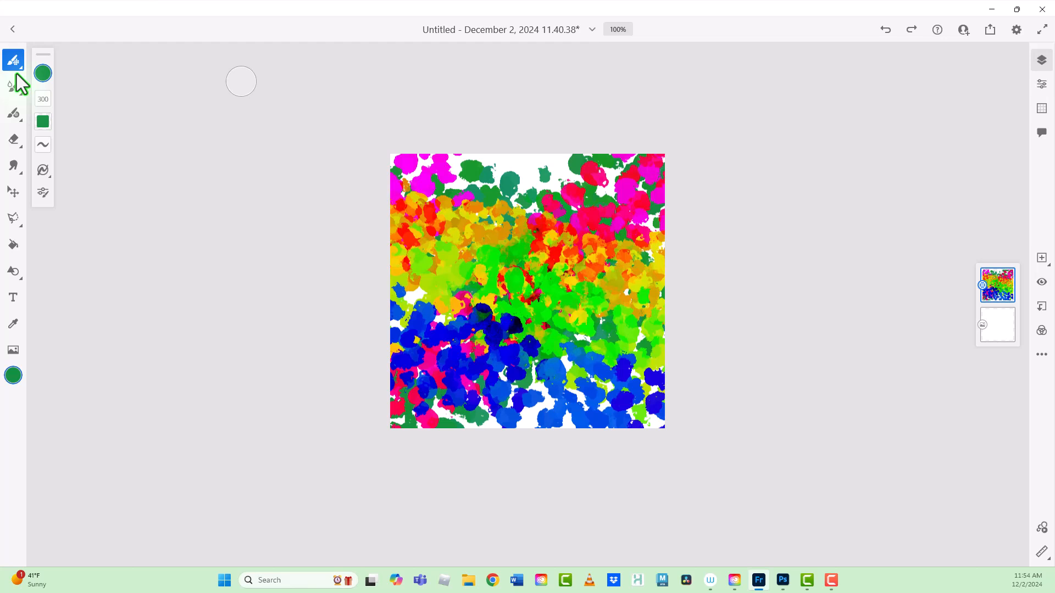
# Step: Paint pale mint green dabs over the canvas, mostly its upper part, plus bright orange dabs along the upper edge and in remaining gaps
pyautogui.click(43, 73)
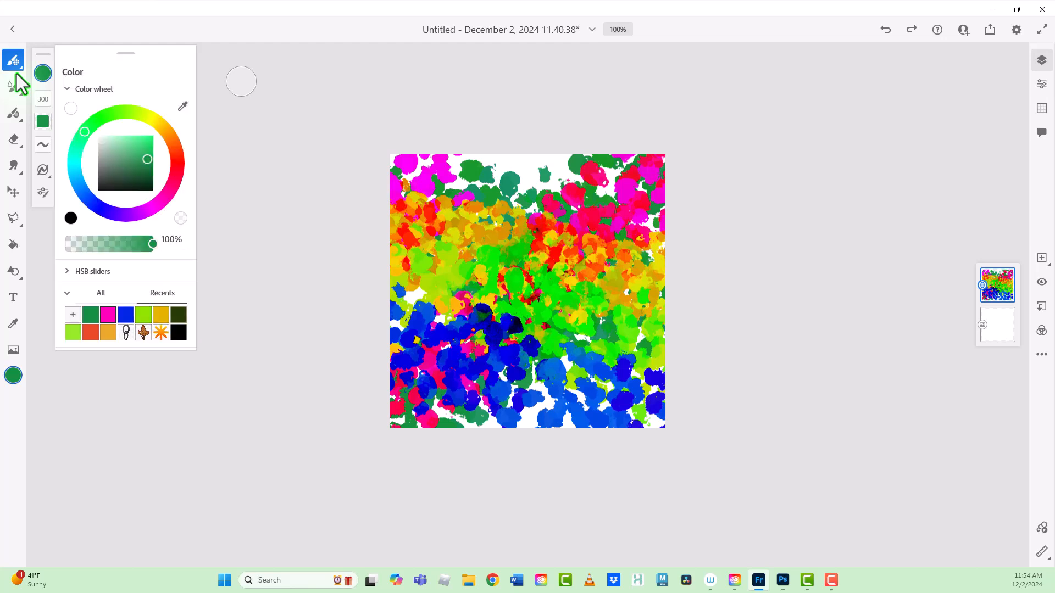
pyautogui.click(111, 135)
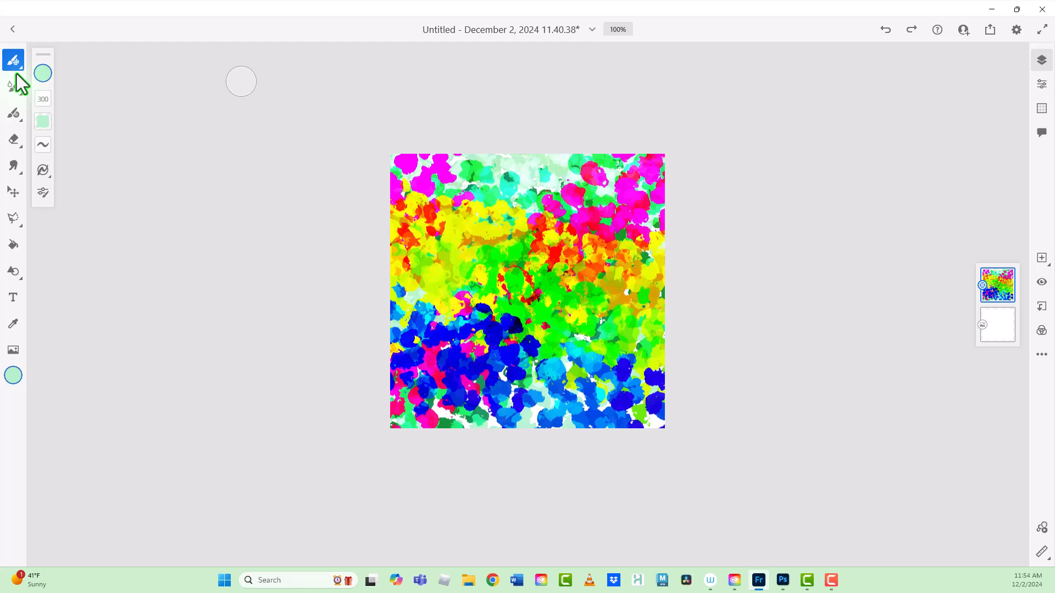
pyautogui.click(43, 73)
pyautogui.click(168, 133)
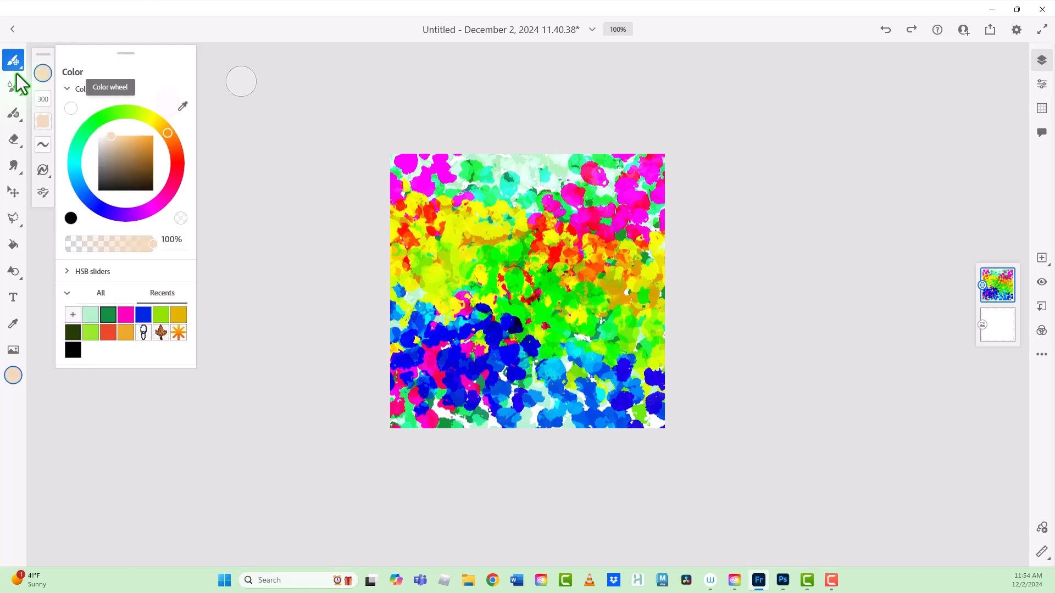
pyautogui.click(153, 135)
pyautogui.moveTo(509, 167); pyautogui.dragTo(550, 175)
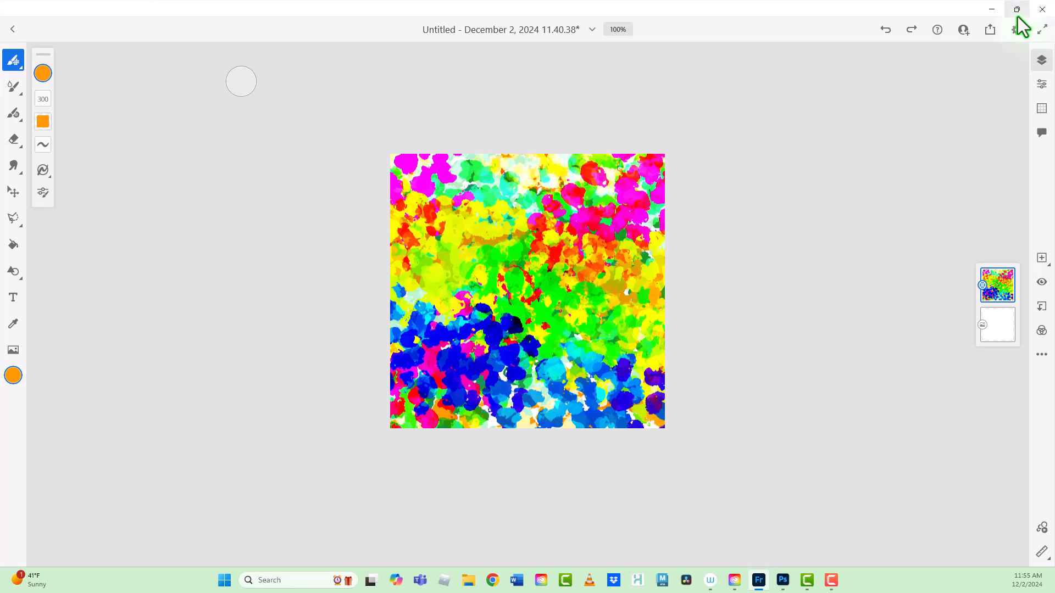
# Step: Switch to Photoshop and check the list of available panels for the Patterns panel
pyautogui.moveTo(1017, 17)
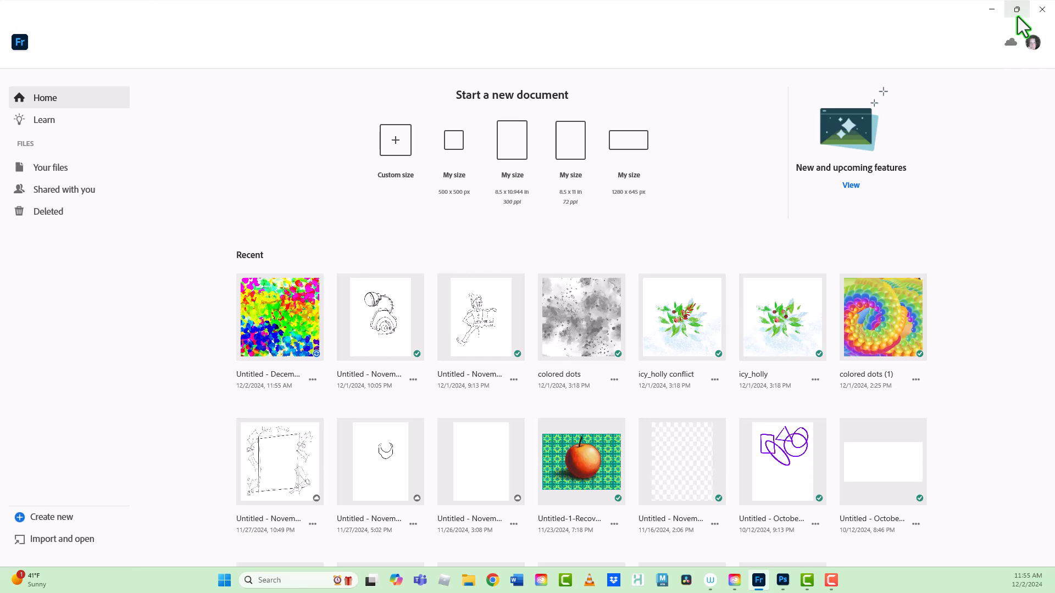
pyautogui.click(783, 580)
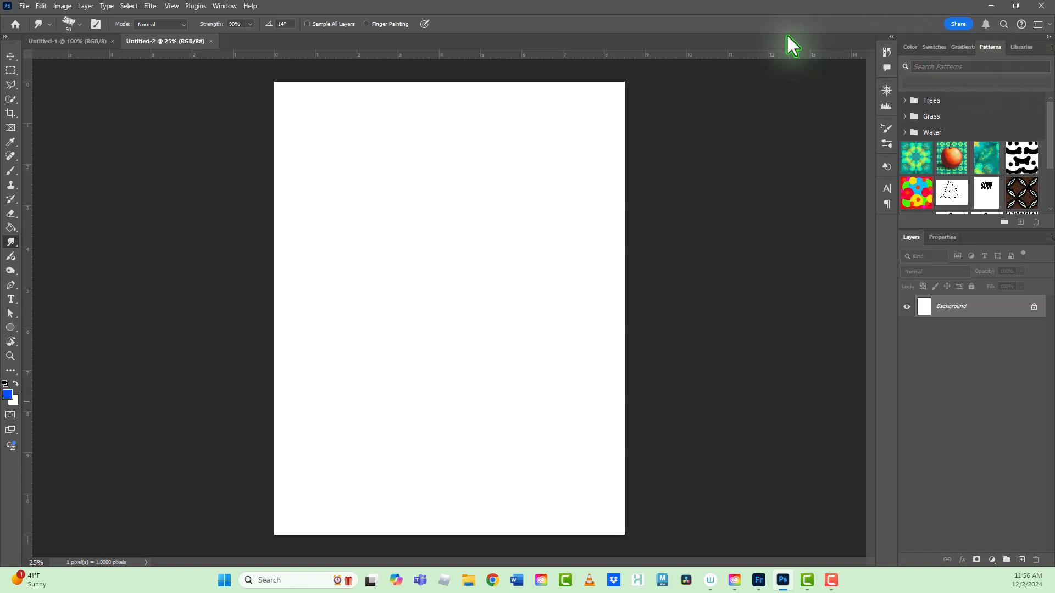
pyautogui.click(225, 8)
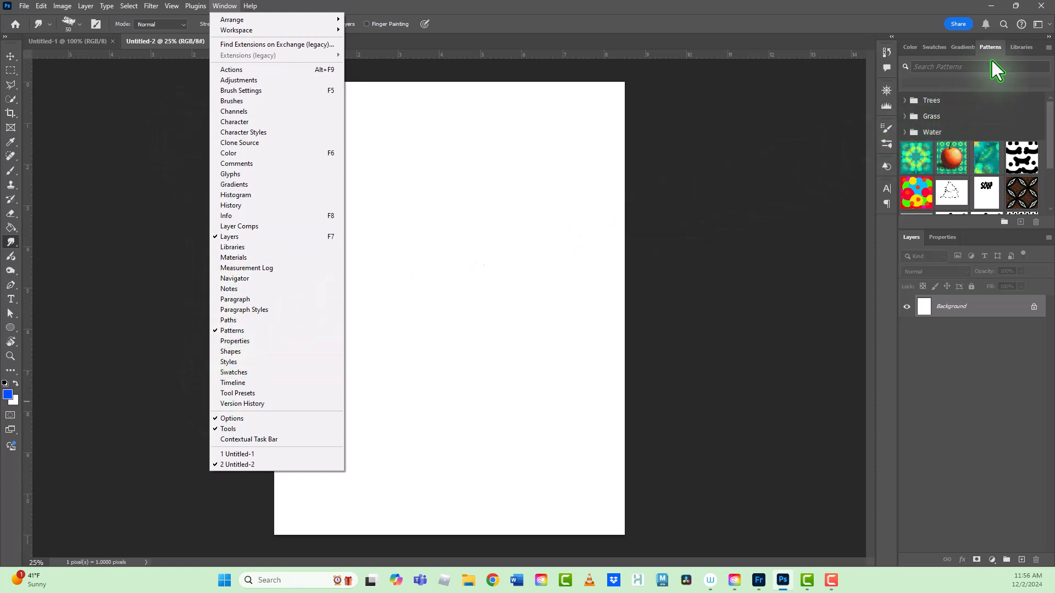
pyautogui.click(1050, 161)
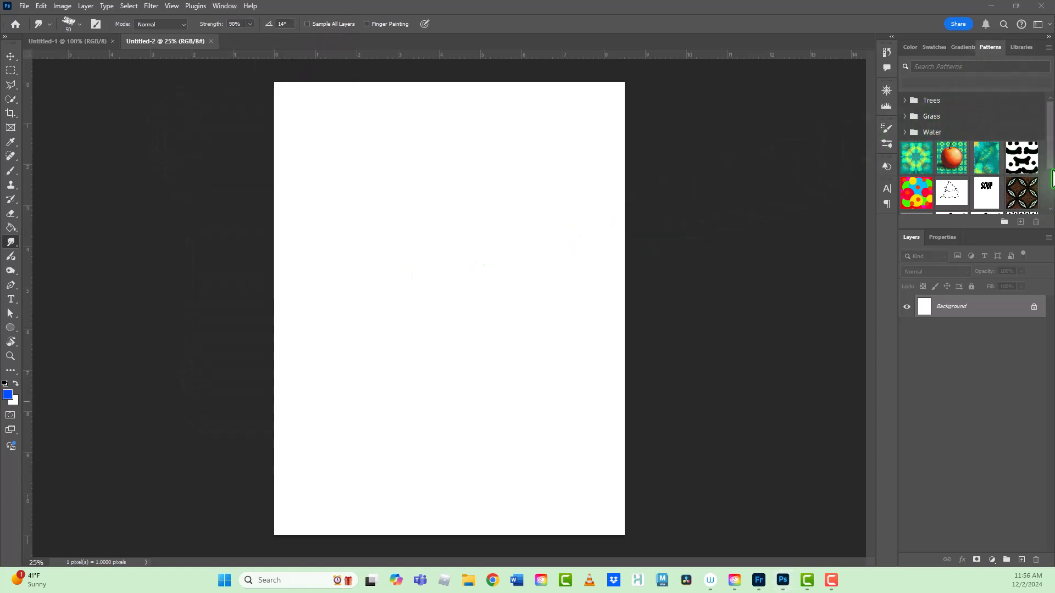
pyautogui.moveTo(1049, 162)
pyautogui.mouseDown()
pyautogui.moveTo(1047, 214)
pyautogui.moveTo(1051, 165)
pyautogui.mouseUp()
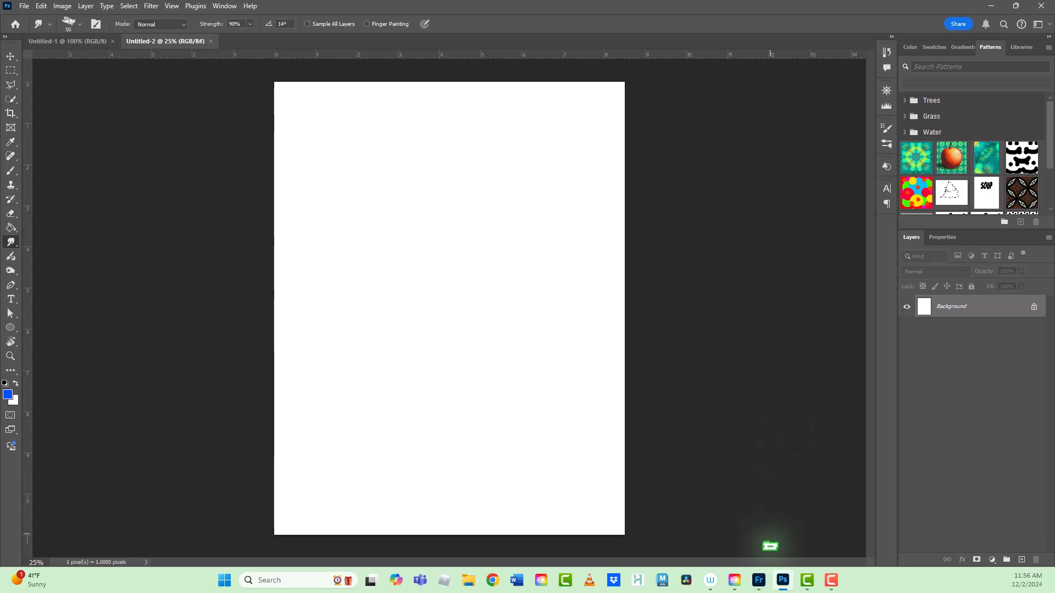
# Step: Return to Fresco, close the painted document, and minimize Fresco to get back to Photoshop
pyautogui.click(765, 578)
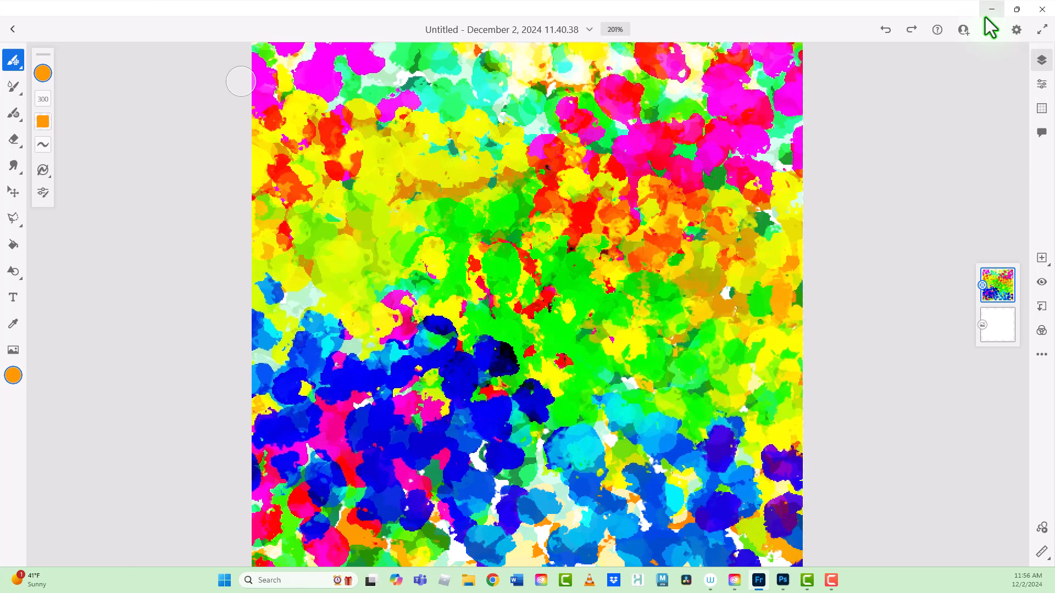
pyautogui.hotkey('ctrl', 'w')
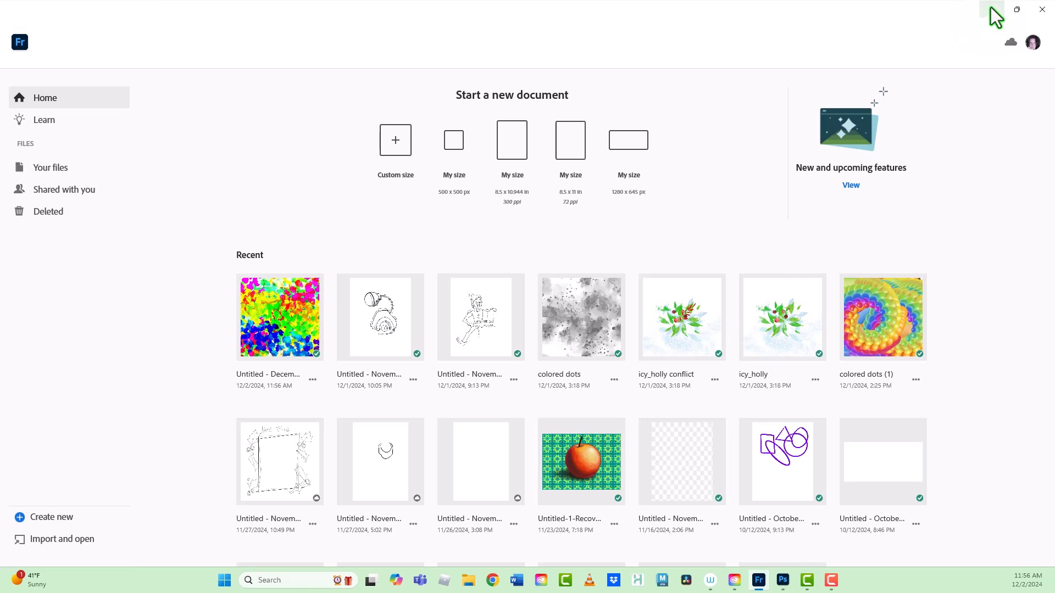
pyautogui.click(992, 9)
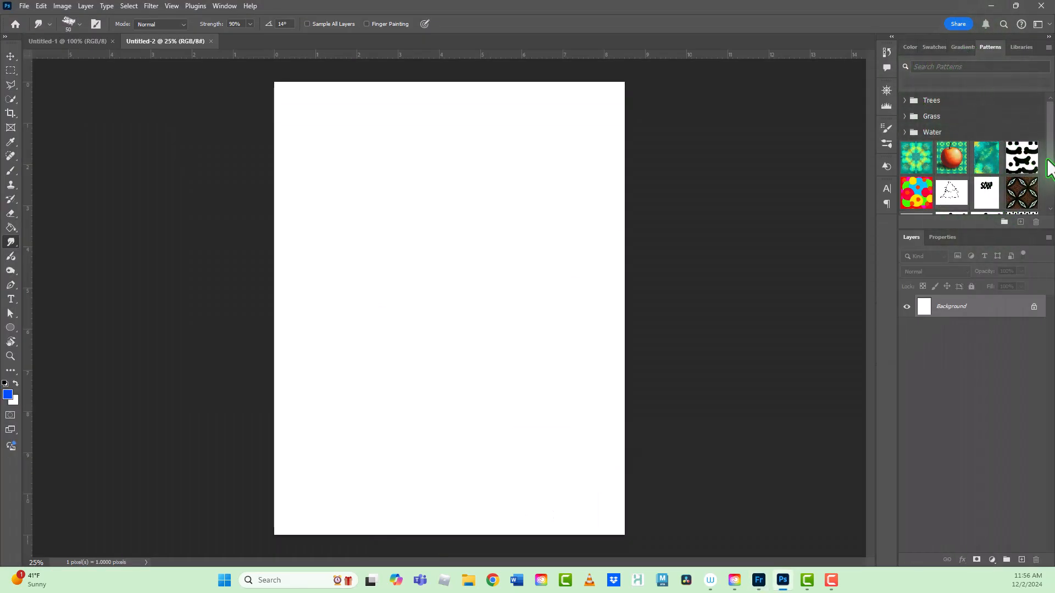
# Step: Look through the saved patterns and the contents of the Patterns from Capture library, ending back at the saved patterns
pyautogui.scroll(-2, 1046, 199)
pyautogui.scroll(-1, 1049, 198)
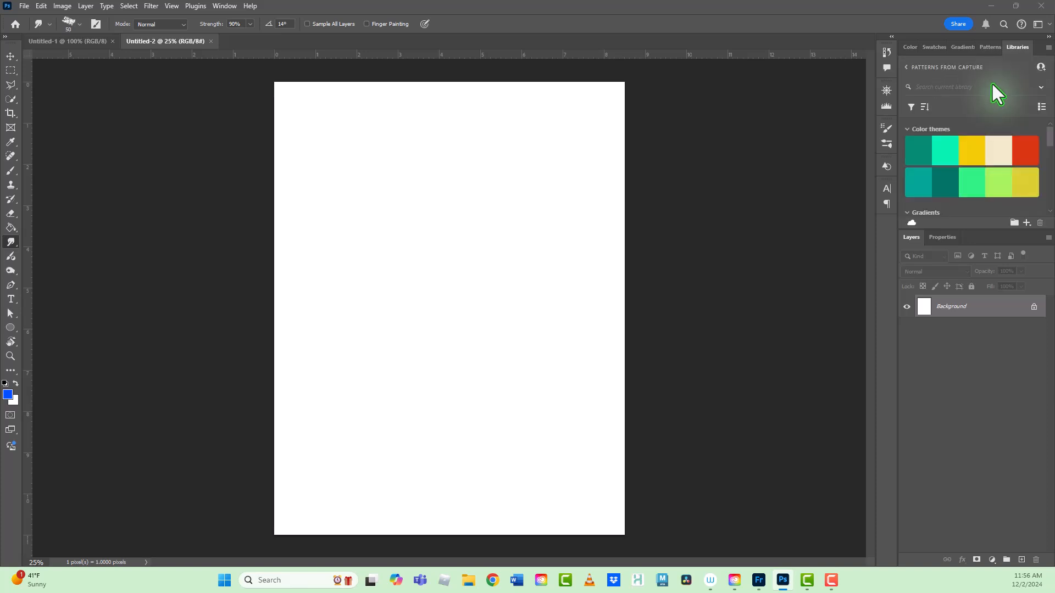
pyautogui.scroll(-4, 992, 84)
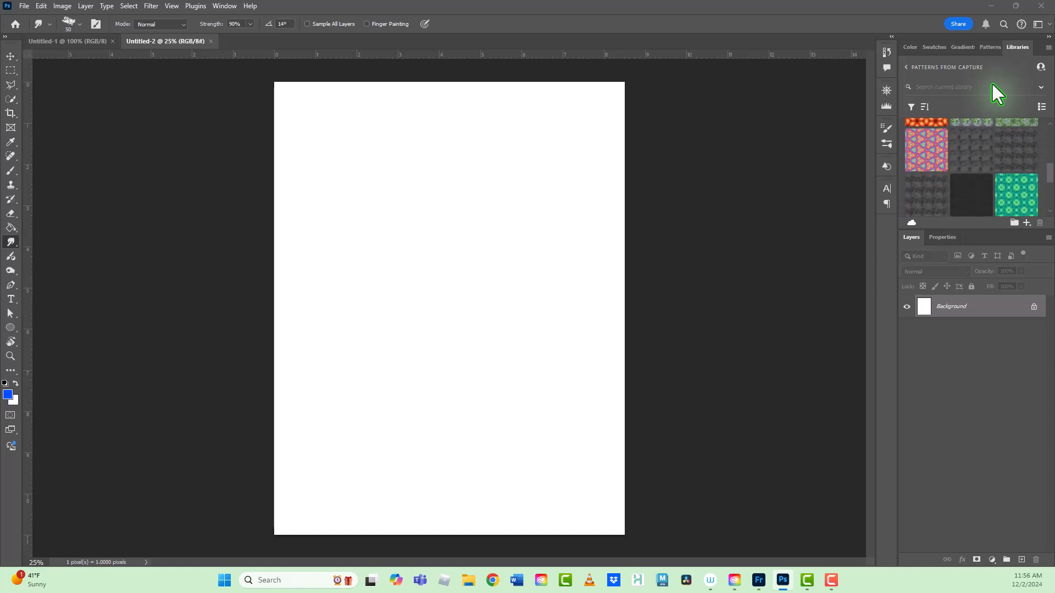
pyautogui.scroll(-3, 993, 84)
pyautogui.scroll(3, 993, 84)
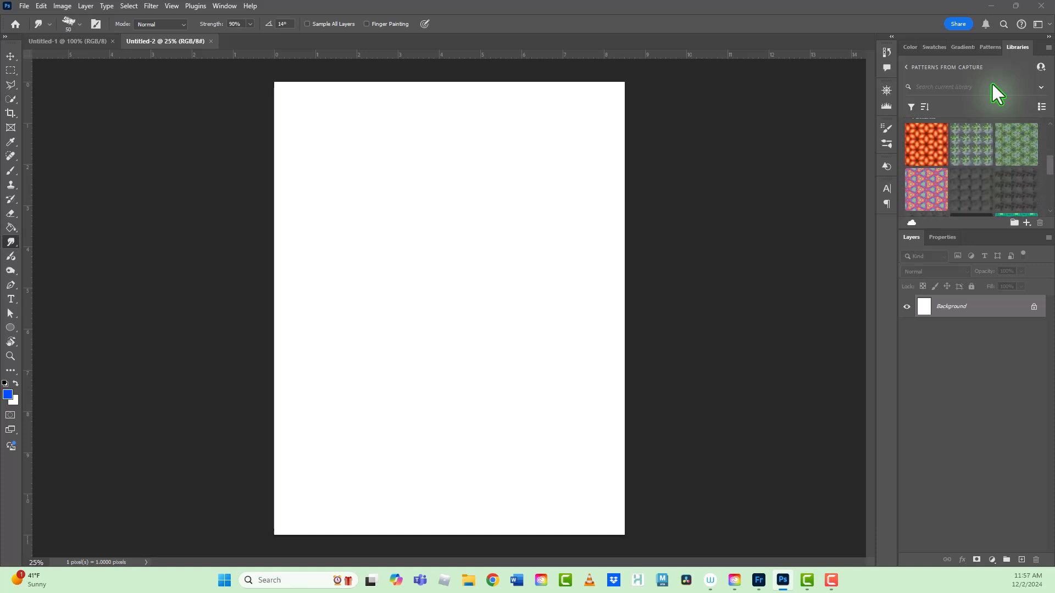
pyautogui.moveTo(1051, 164); pyautogui.dragTo(1054, 157)
pyautogui.click(907, 67)
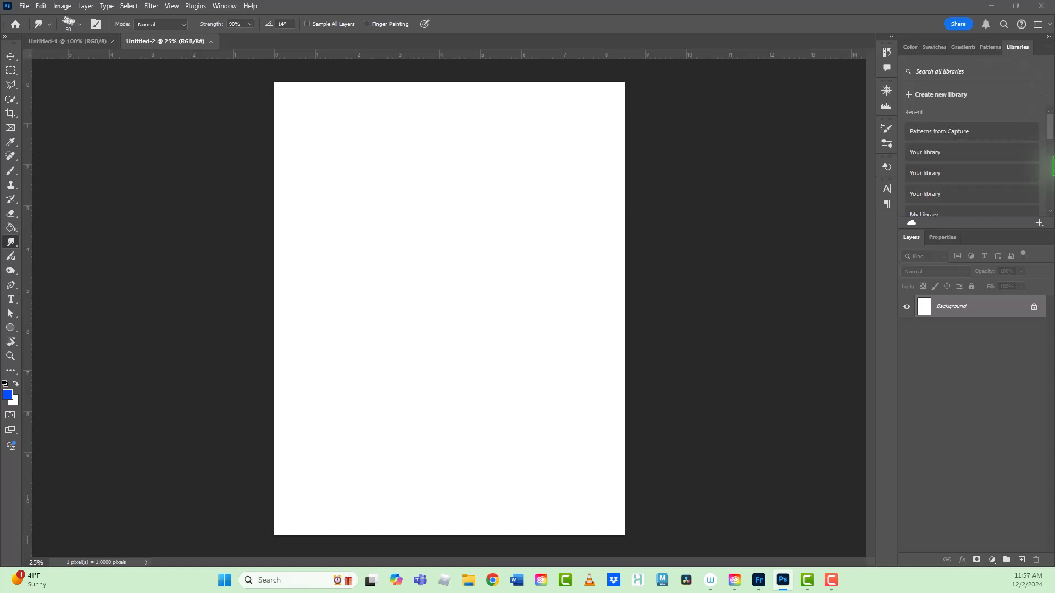
pyautogui.click(939, 131)
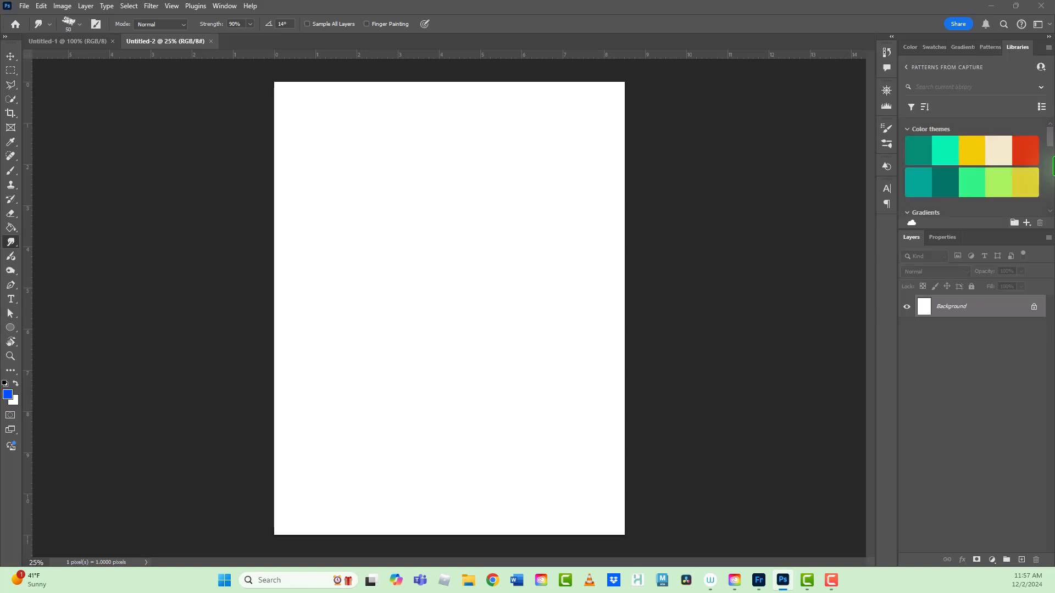
pyautogui.scroll(-5, 1053, 165)
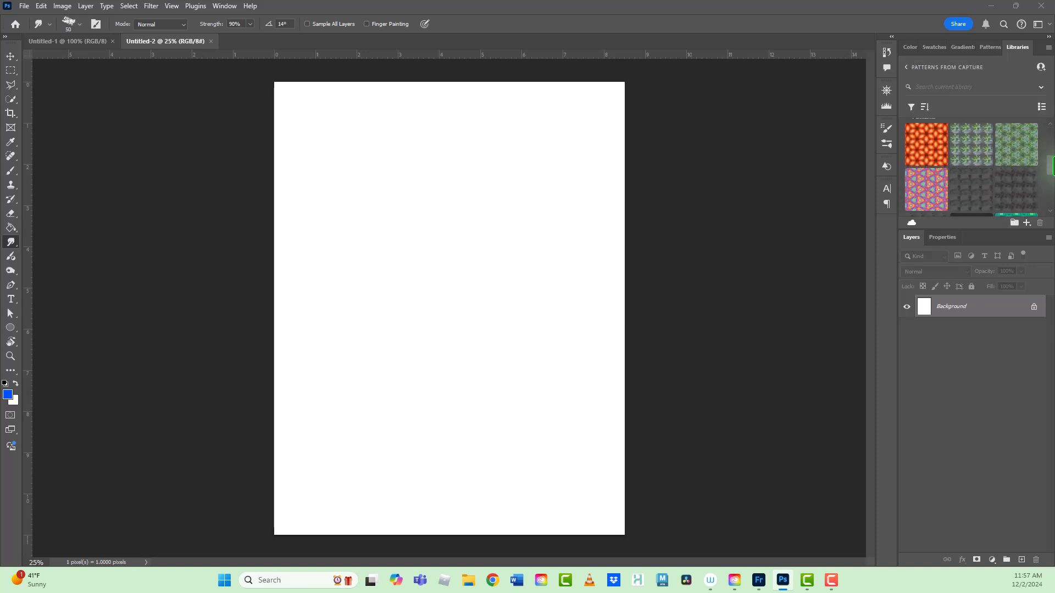
pyautogui.scroll(8, 1053, 164)
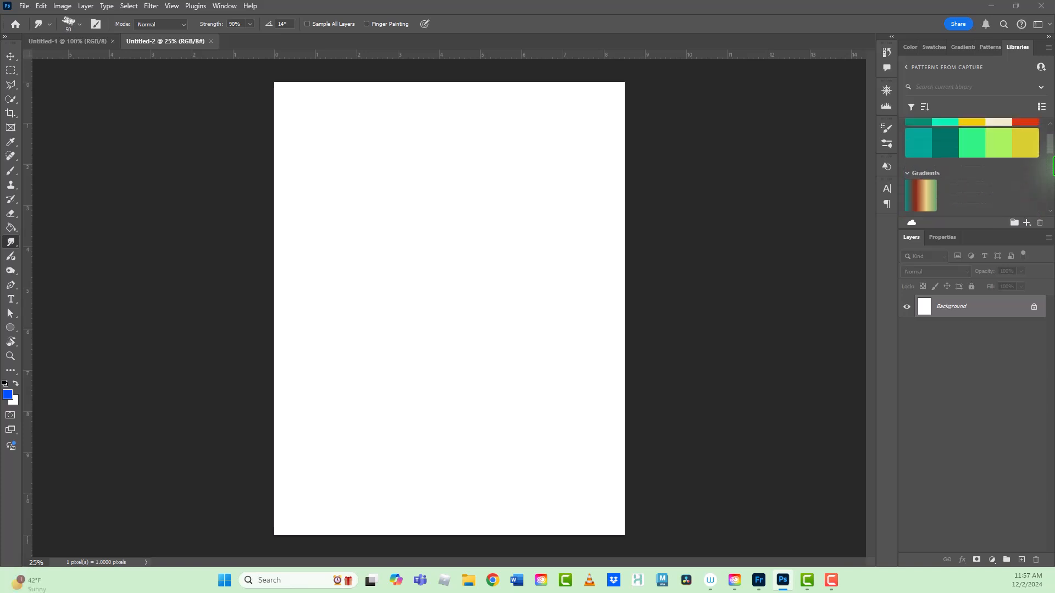
pyautogui.click(990, 47)
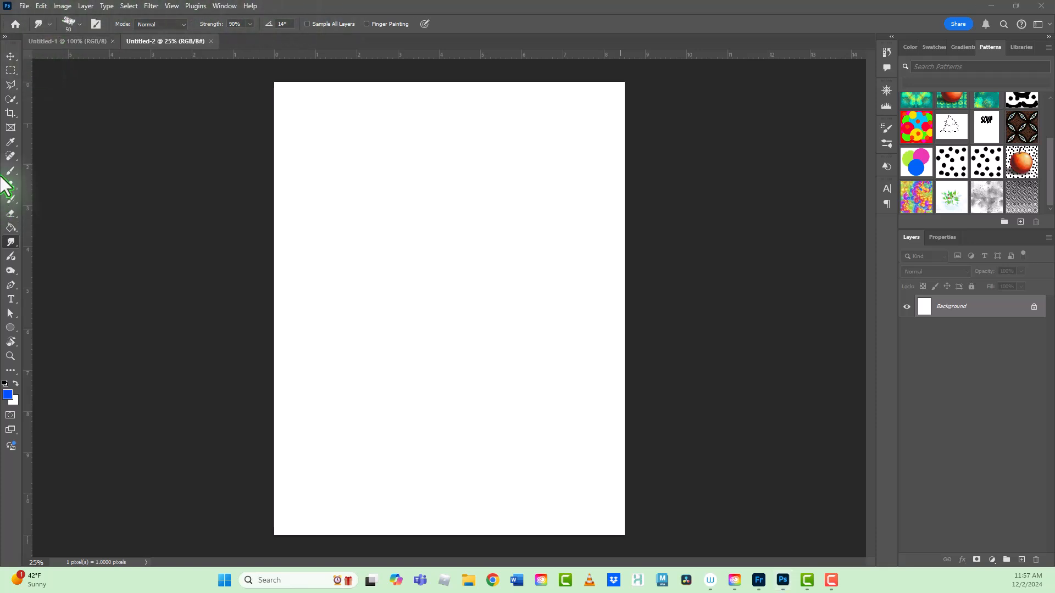
# Step: Open the recent cloud document "Untitled - December 2, 2024 11.40.38.psdc" in Photoshop
pyautogui.click(23, 4)
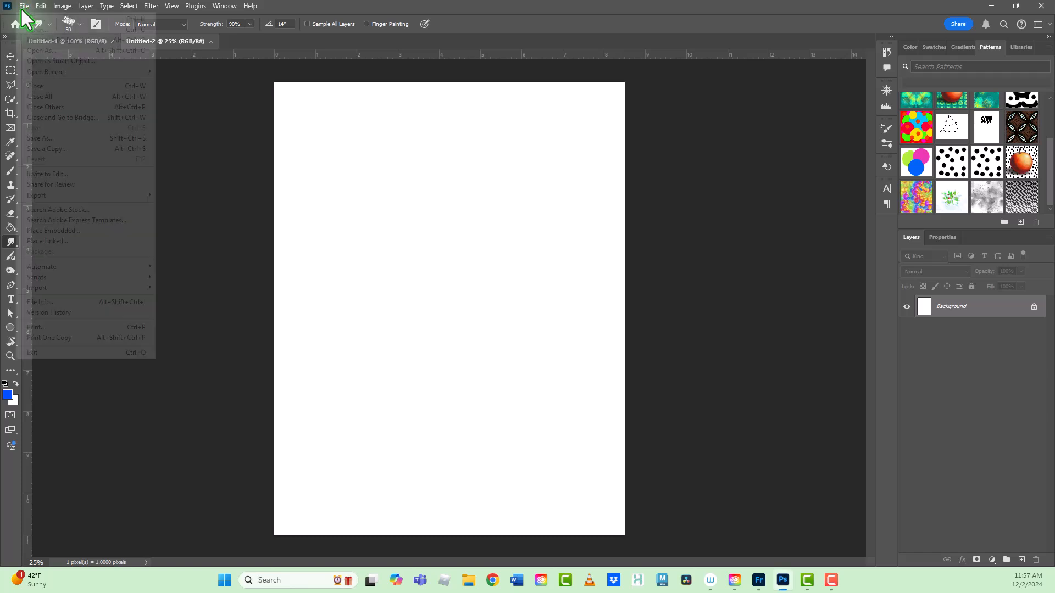
pyautogui.moveTo(92, 70)
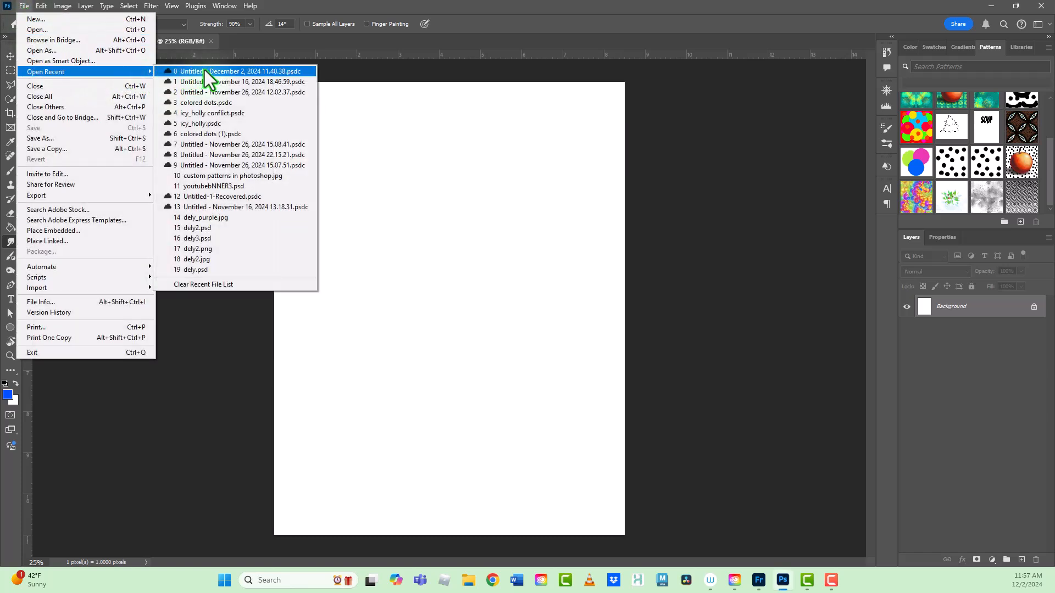
pyautogui.click(223, 72)
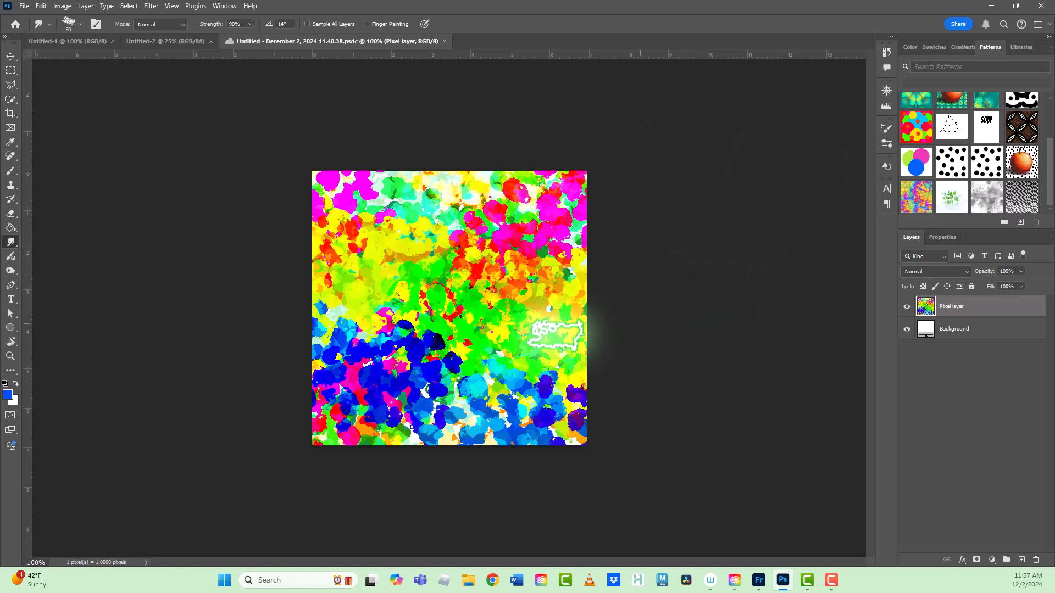
# Step: Create a new pattern from the painted canvas and name it rainbow_spotsd
pyautogui.click(1021, 223)
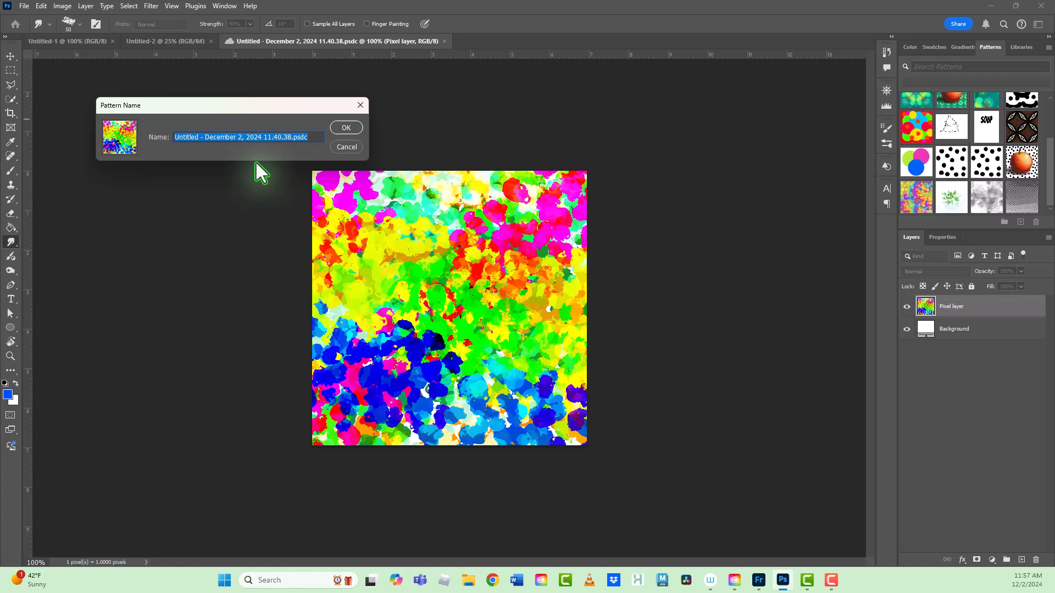
pyautogui.write('rainbo')
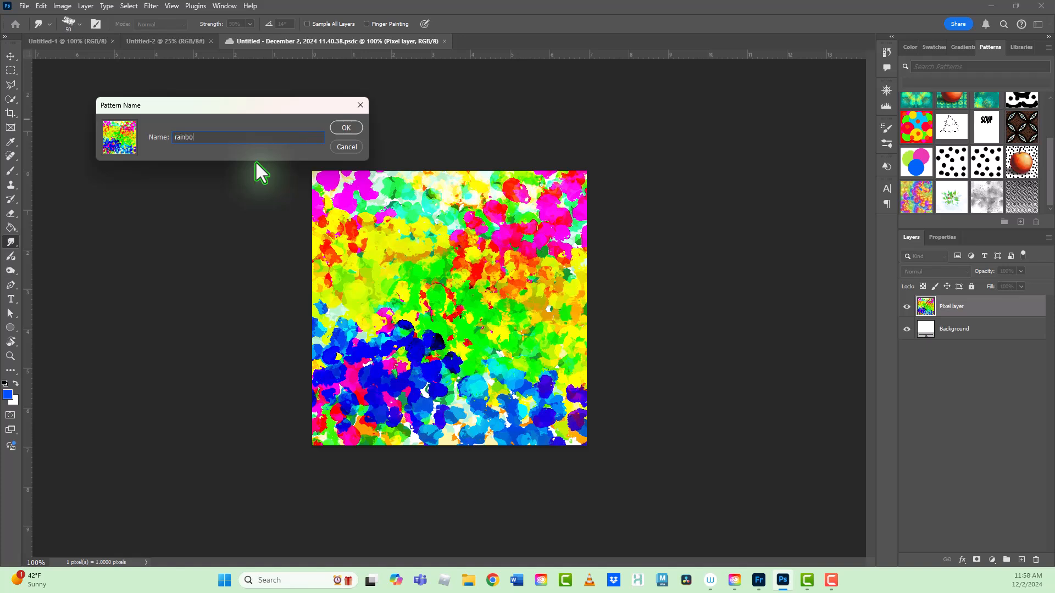
pyautogui.write('w_spotsd')
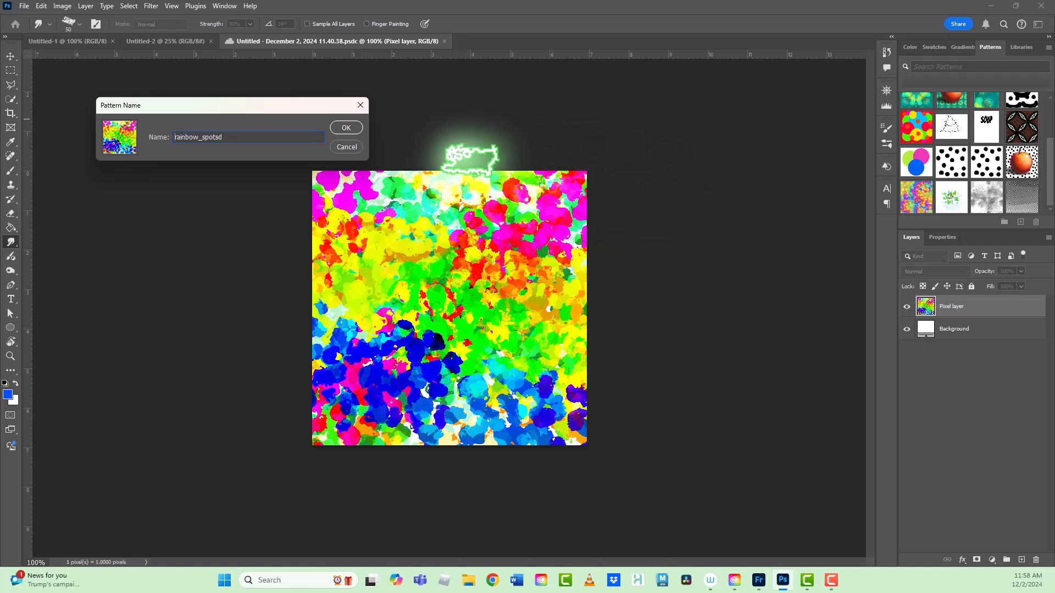
pyautogui.click(342, 129)
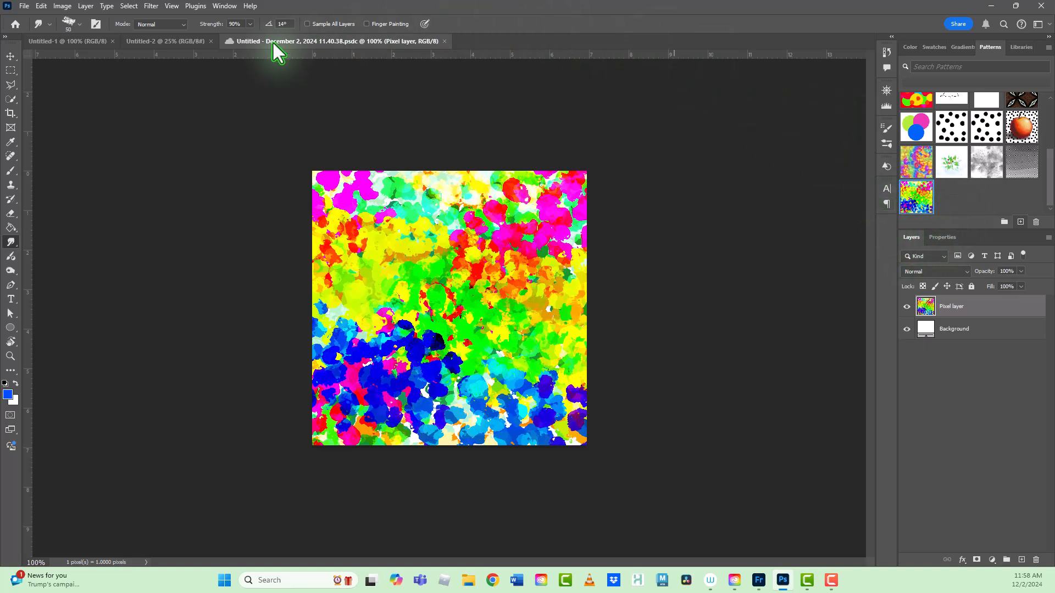
# Step: Add the text BEAUTY near the upper part of the blank Untitled-2 page
pyautogui.click(150, 42)
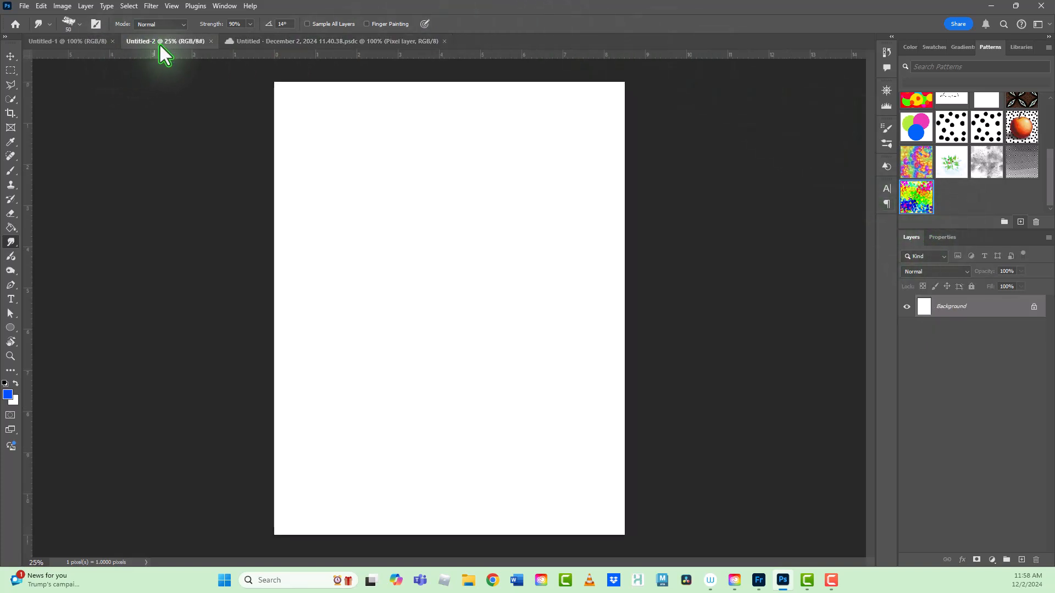
pyautogui.click(11, 301)
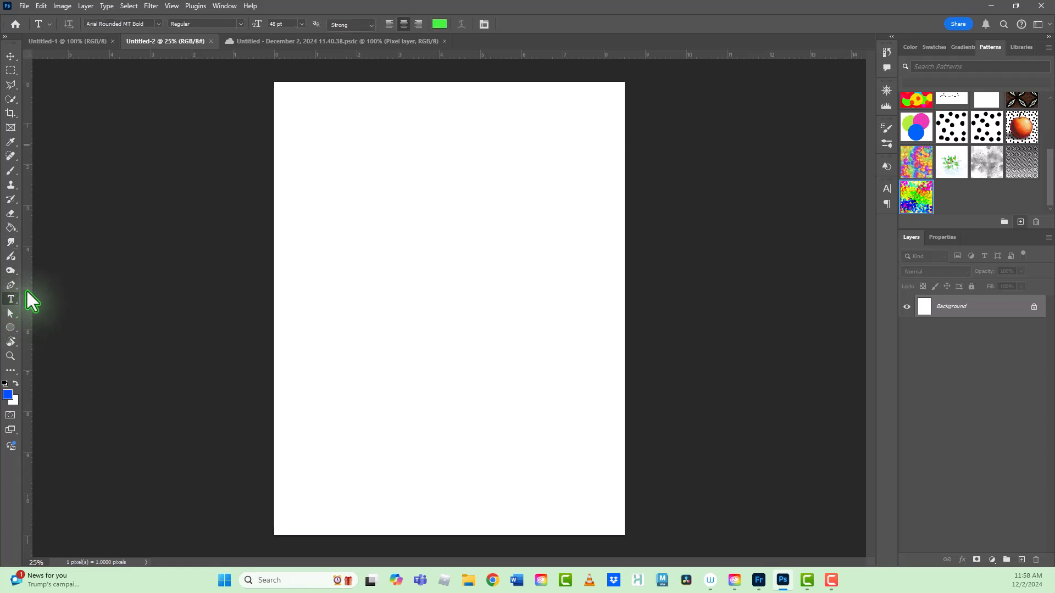
pyautogui.click(366, 193)
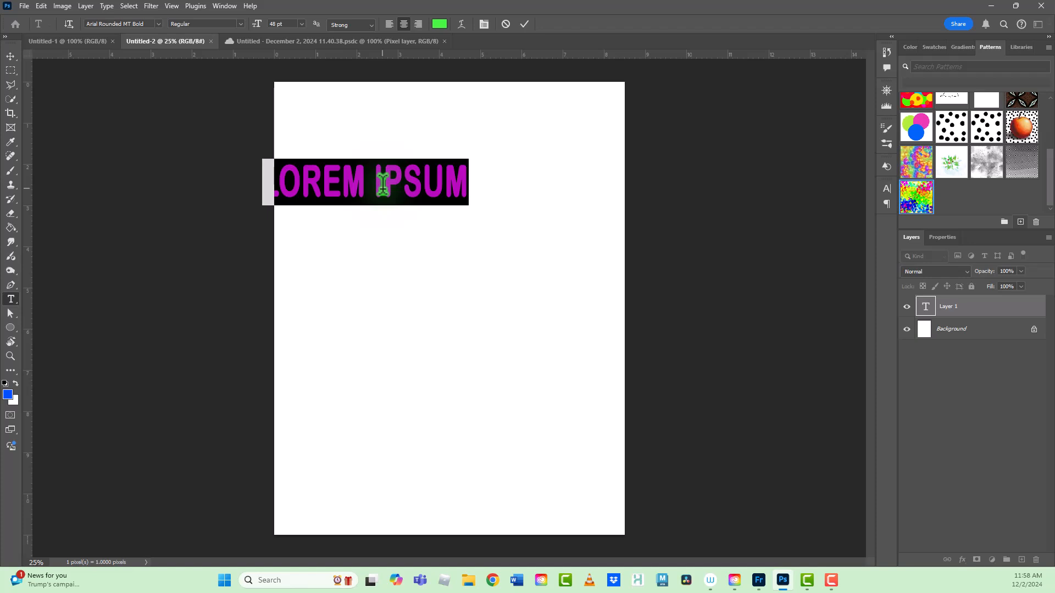
pyautogui.write('BEAUTY')
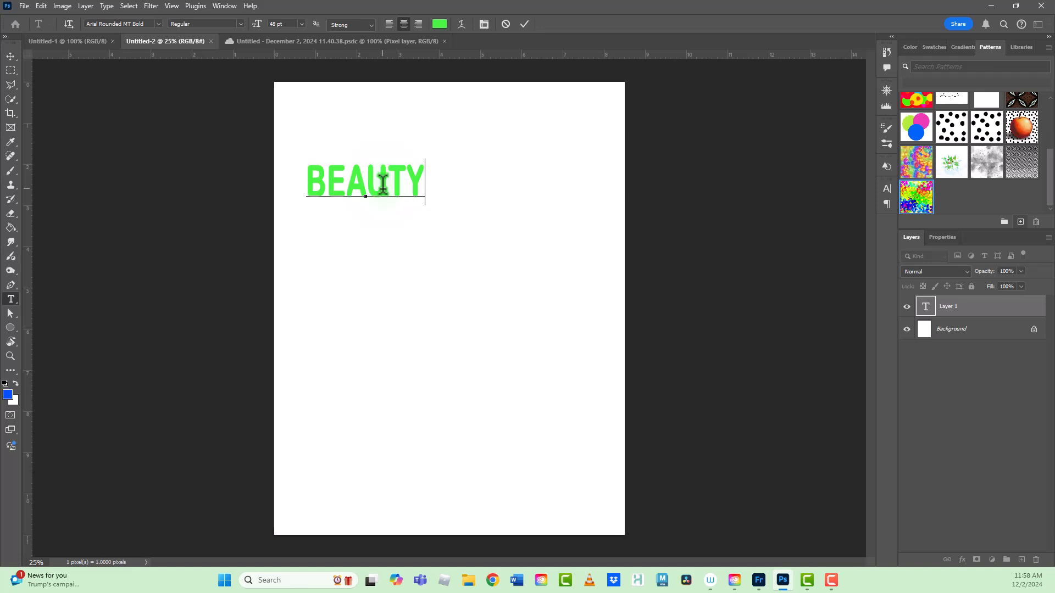
# Step: Move the BEAUTY text to the middle of the page and enlarge it to 109 pt
pyautogui.click(940, 238)
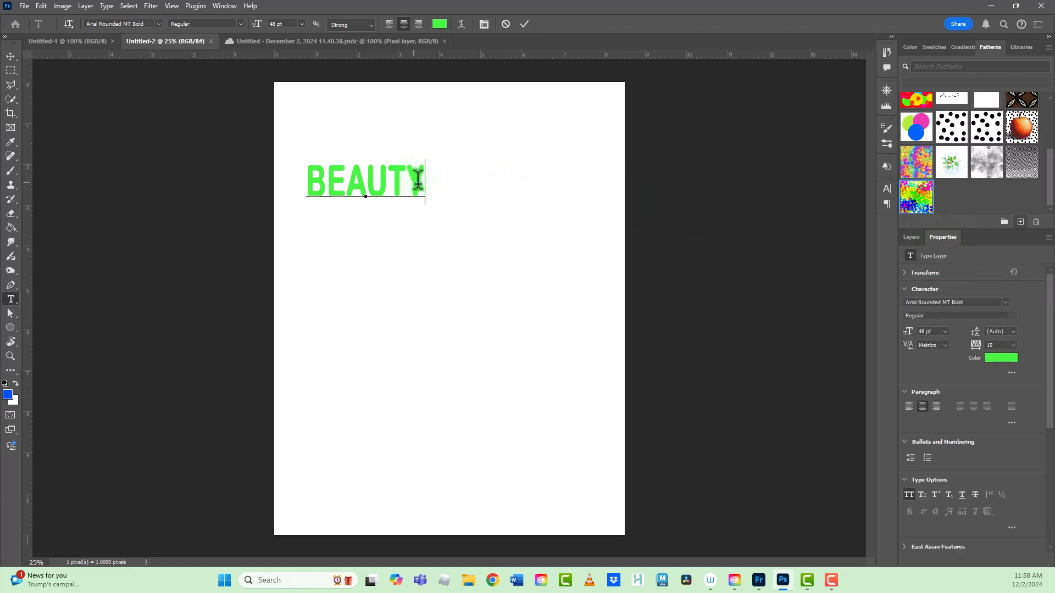
pyautogui.moveTo(438, 198); pyautogui.dragTo(379, 295)
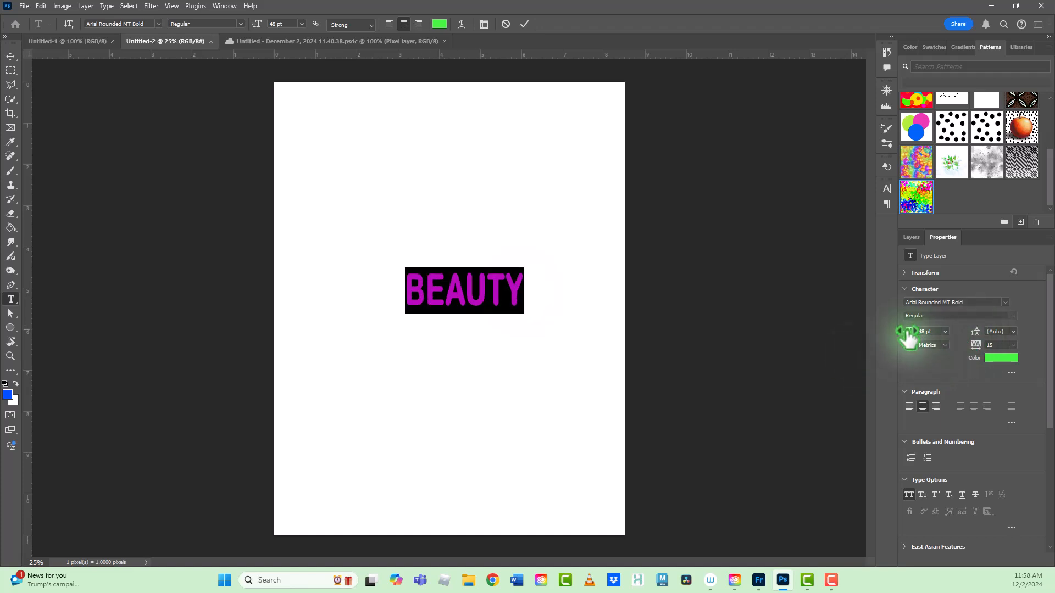
pyautogui.moveTo(907, 332); pyautogui.dragTo(942, 343)
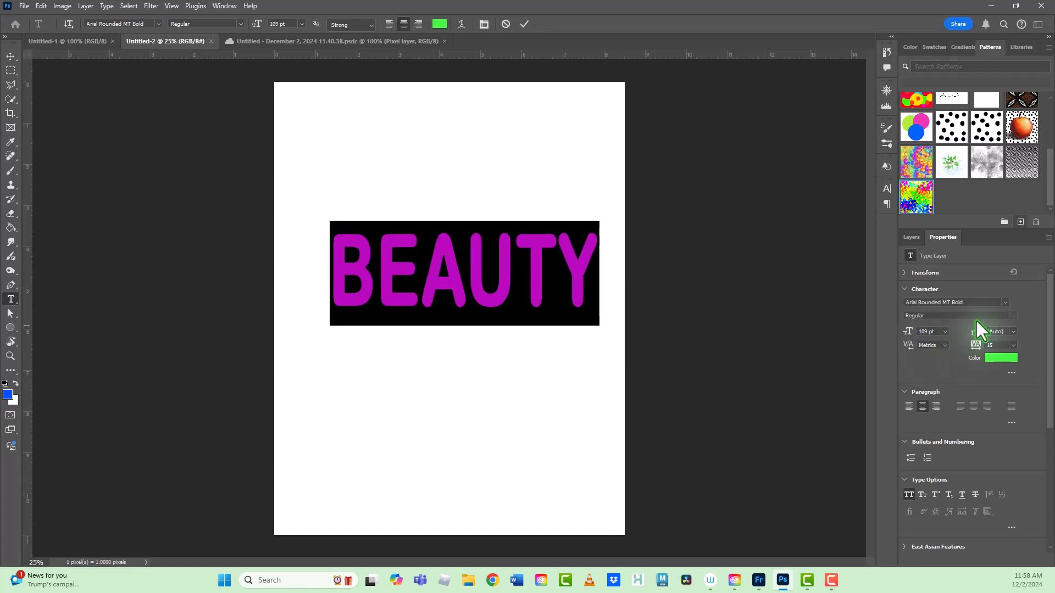
# Step: Try the Bangers font on the BEAUTY text and switch it back to Arial Rounded MT Bold
pyautogui.click(1005, 302)
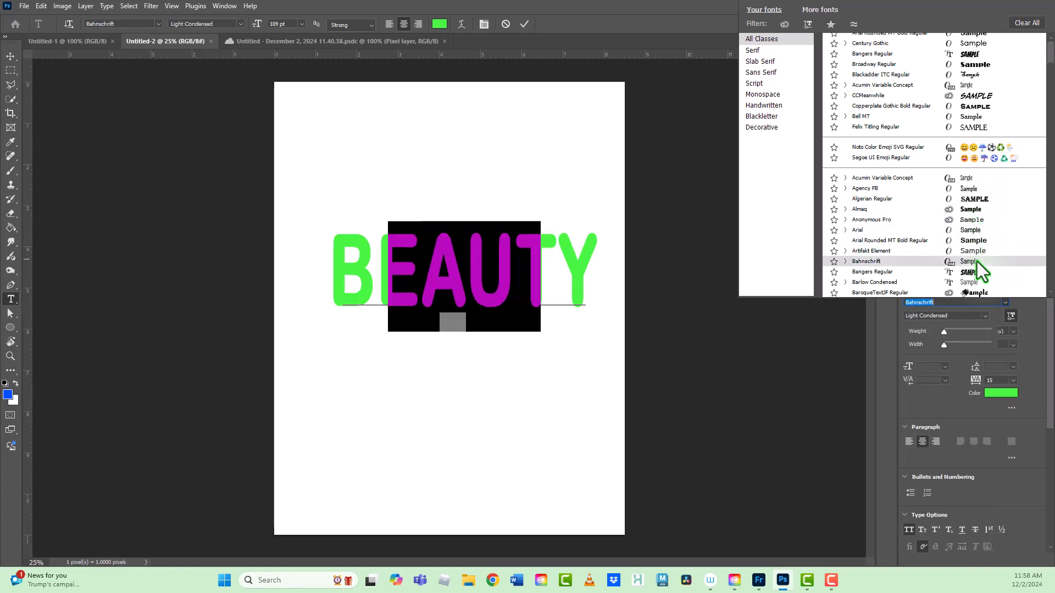
pyautogui.click(1004, 271)
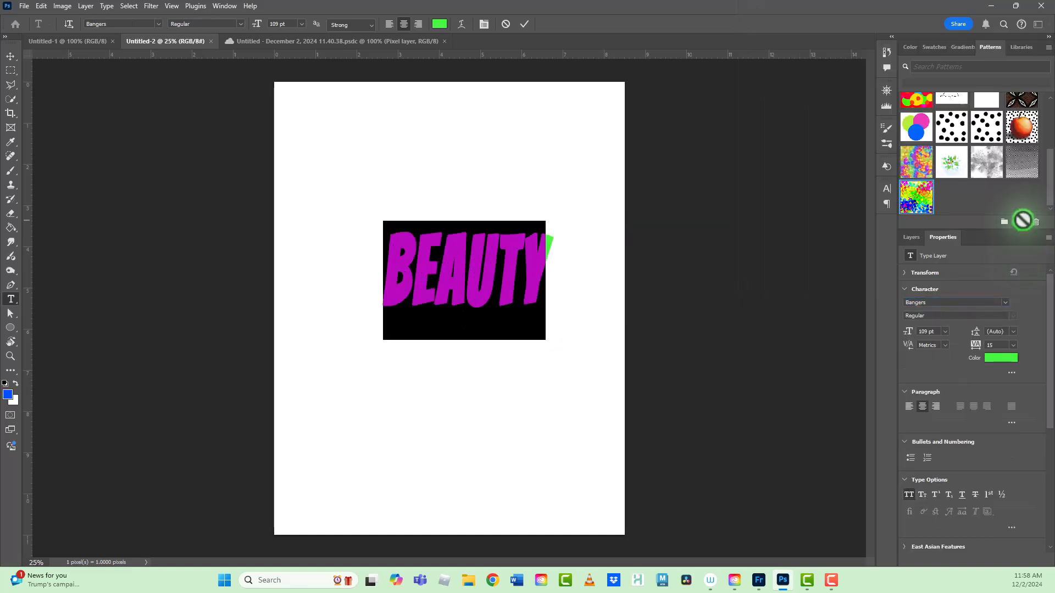
pyautogui.click(1006, 303)
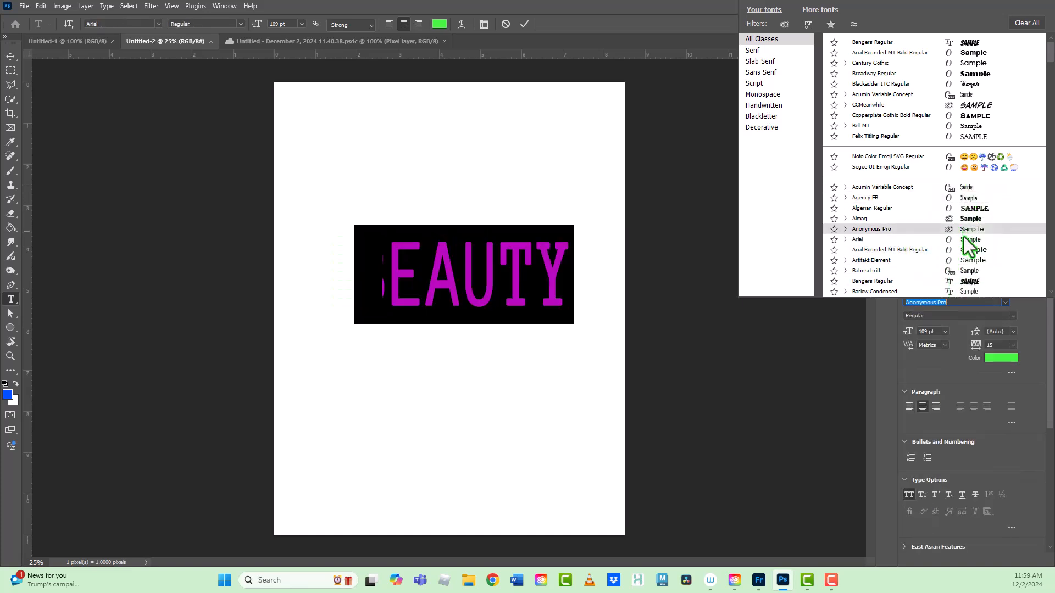
pyautogui.click(968, 250)
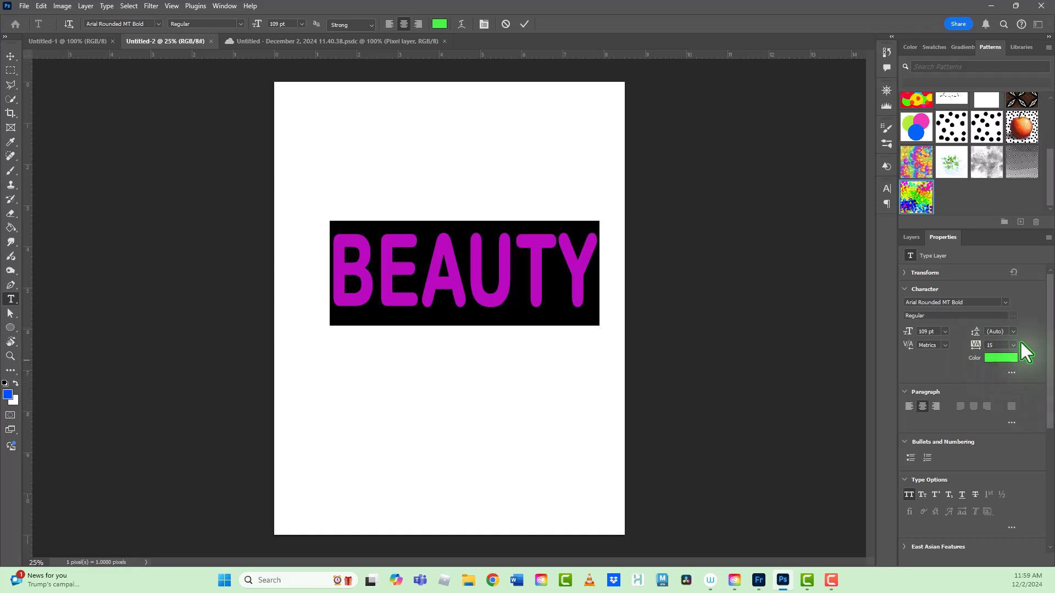
pyautogui.click(711, 261)
pyautogui.click(475, 259)
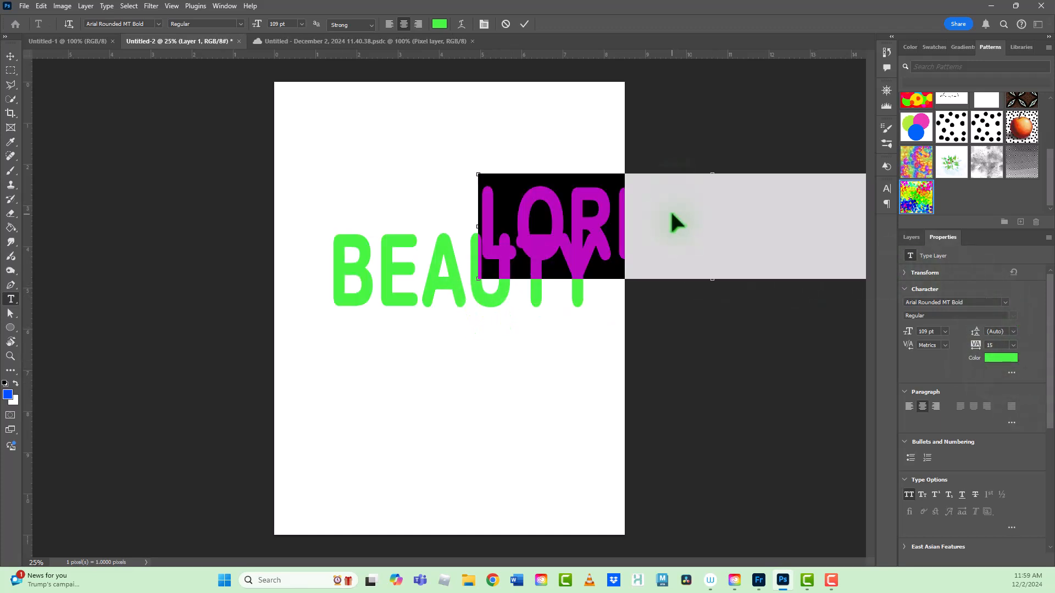
pyautogui.click(912, 238)
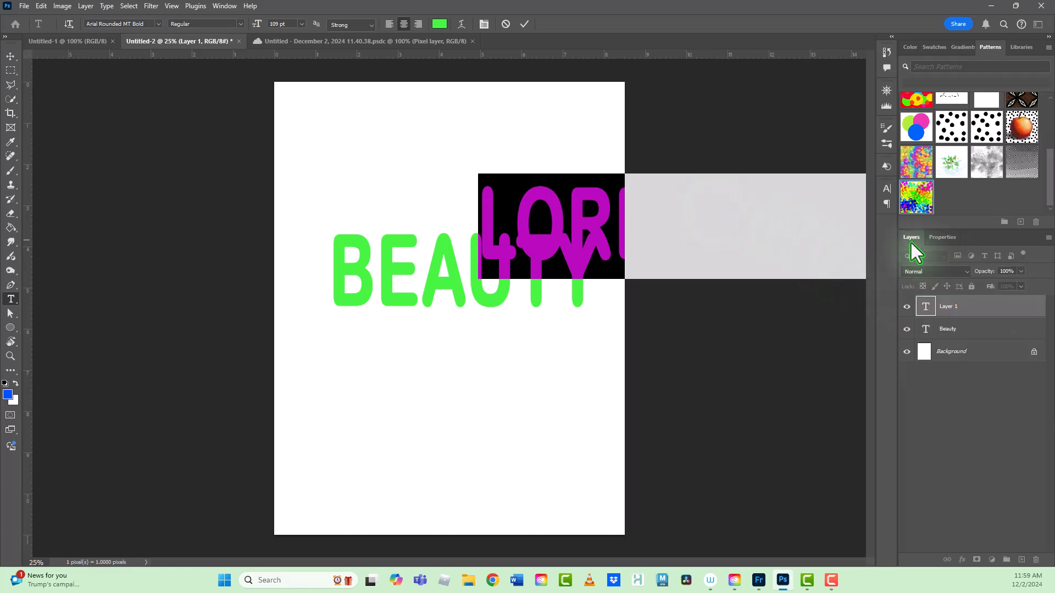
pyautogui.click(966, 311)
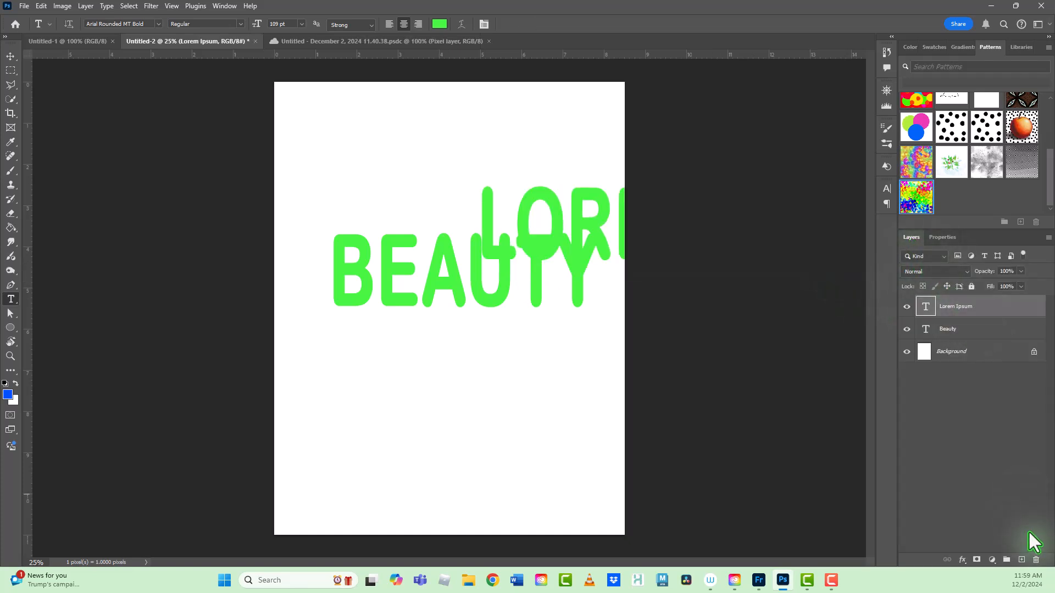
pyautogui.click(1037, 559)
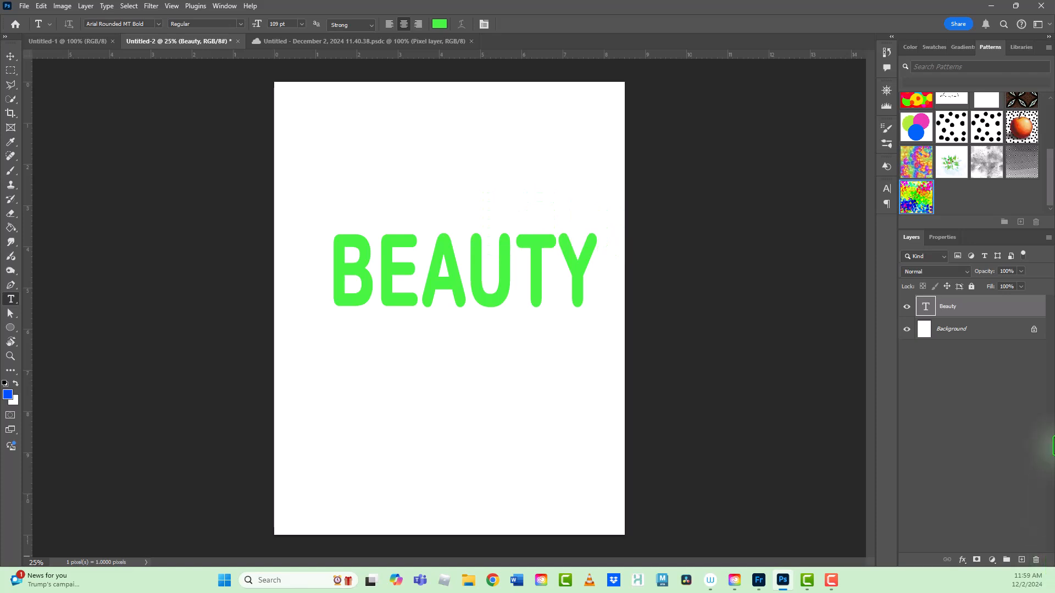
# Step: Add a Bevel & Emboss effect to the Beauty text layer
pyautogui.doubleClick(982, 310)
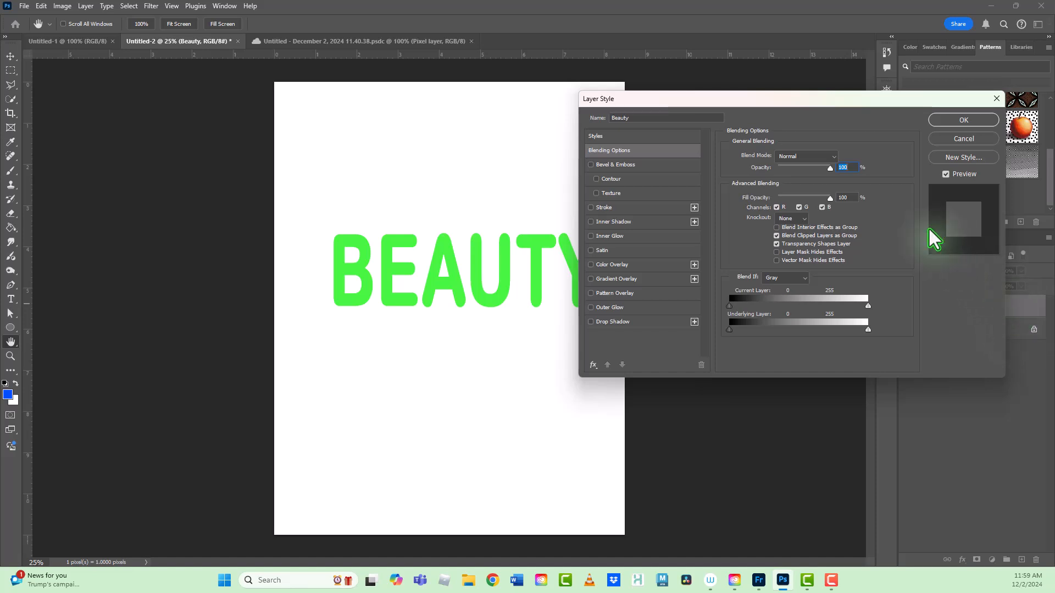
pyautogui.moveTo(760, 94); pyautogui.dragTo(790, 123)
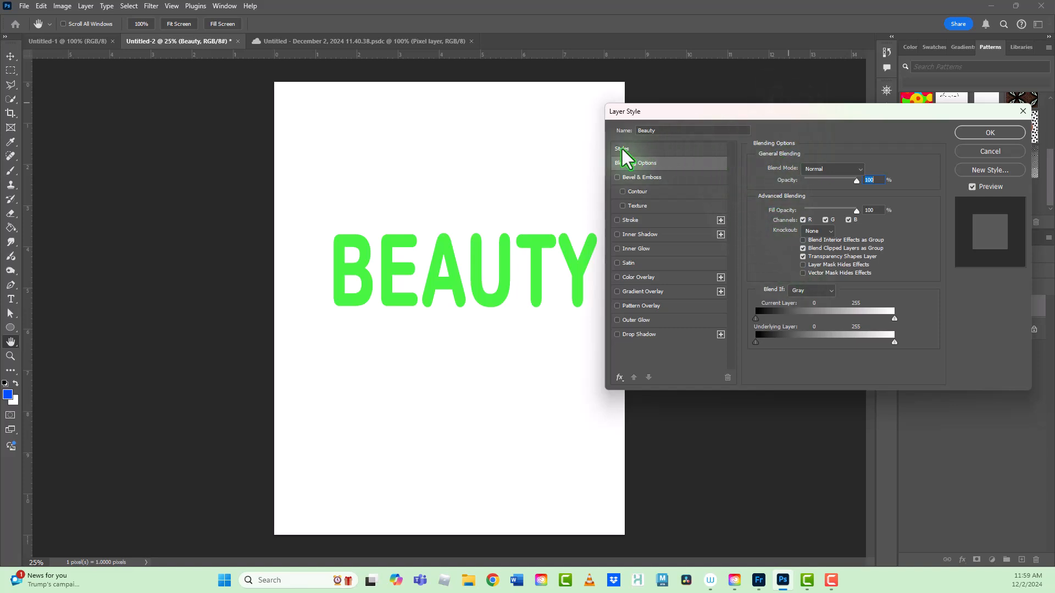
pyautogui.click(651, 179)
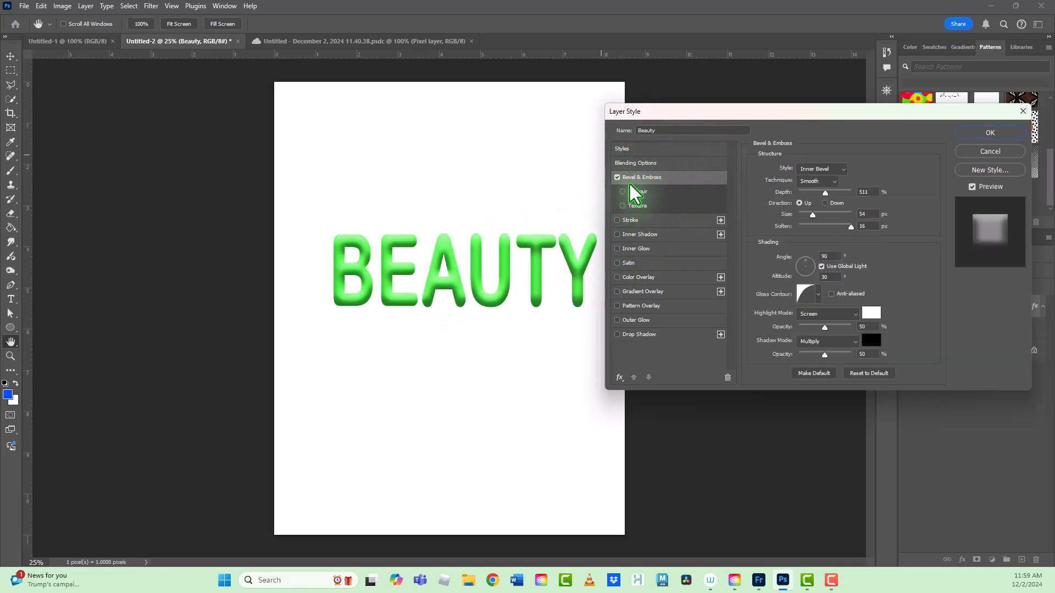
# Step: Add a drop shadow to the Beauty layer with a distance of 24 px and a size of 76 px
pyautogui.click(642, 334)
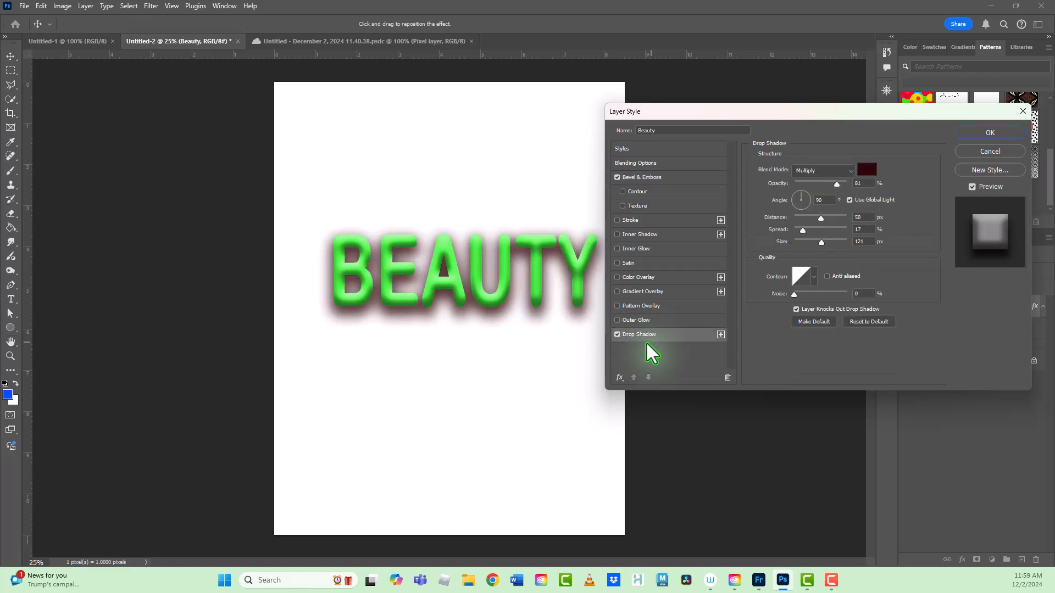
pyautogui.click(811, 218)
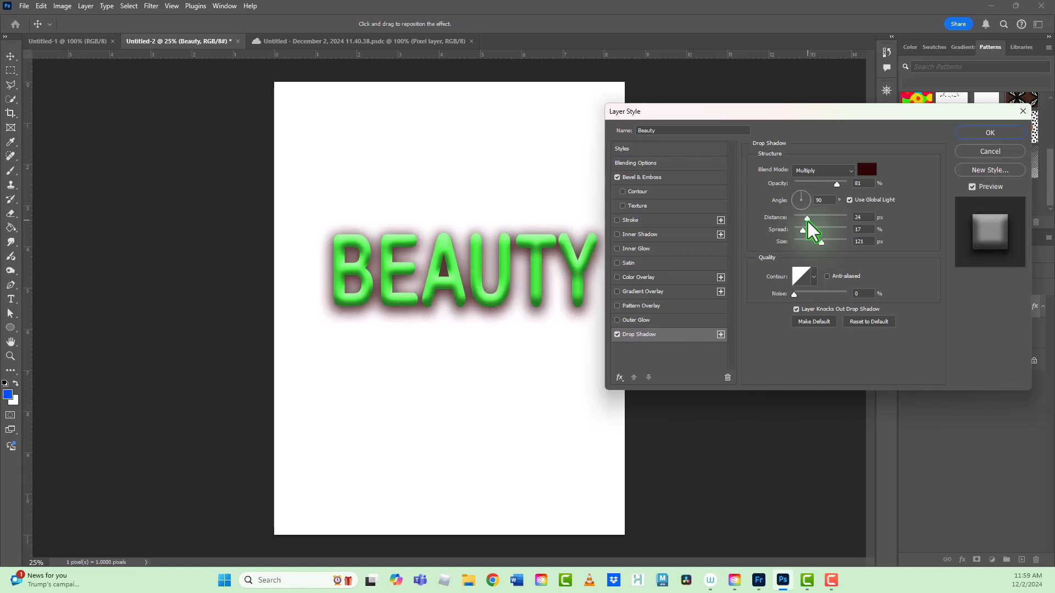
pyautogui.moveTo(807, 221)
pyautogui.mouseDown()
pyautogui.moveTo(816, 248)
pyautogui.moveTo(802, 235)
pyautogui.mouseUp()
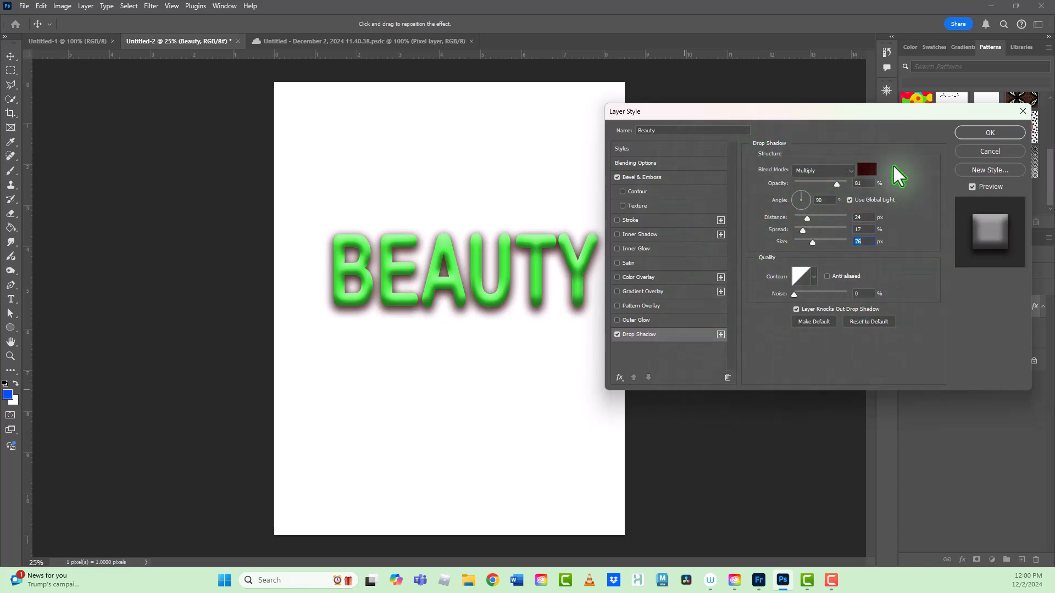
# Step: Add a Pattern Overlay to the Beauty layer using the newly saved rainbow spots pattern
pyautogui.click(643, 306)
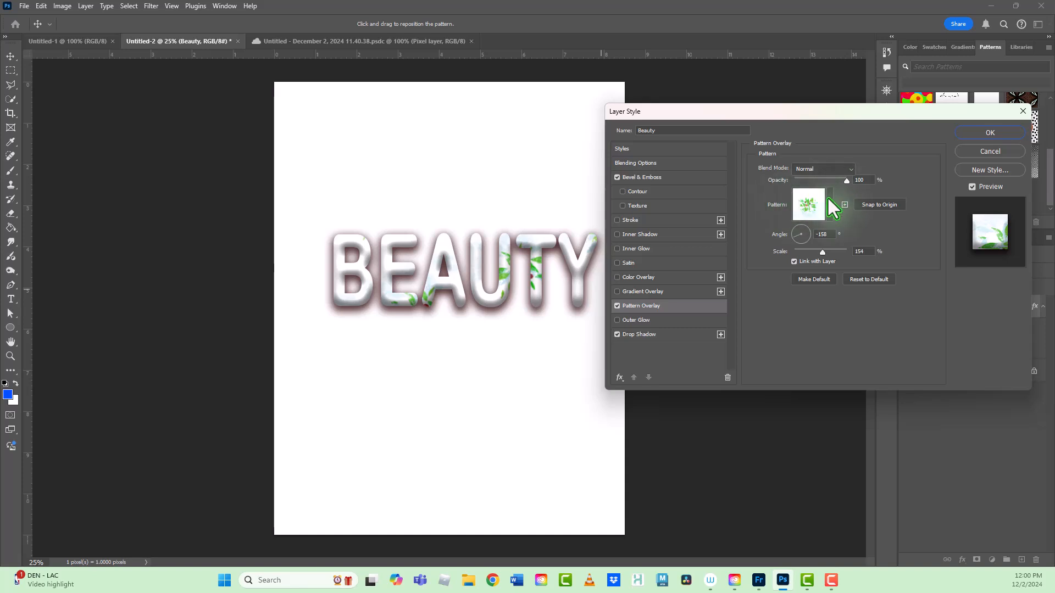
pyautogui.click(760, 580)
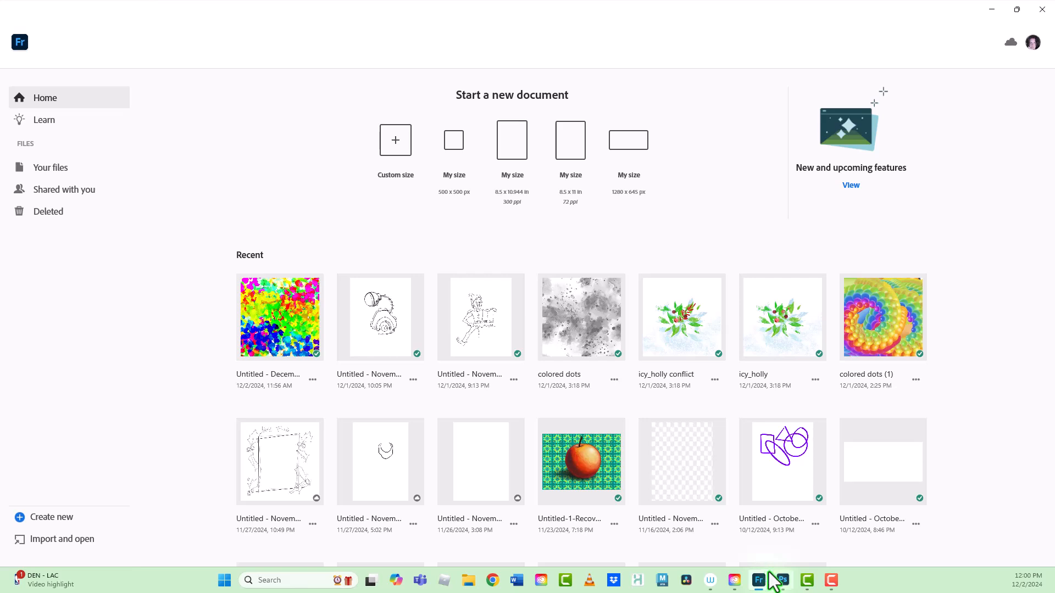
pyautogui.click(782, 580)
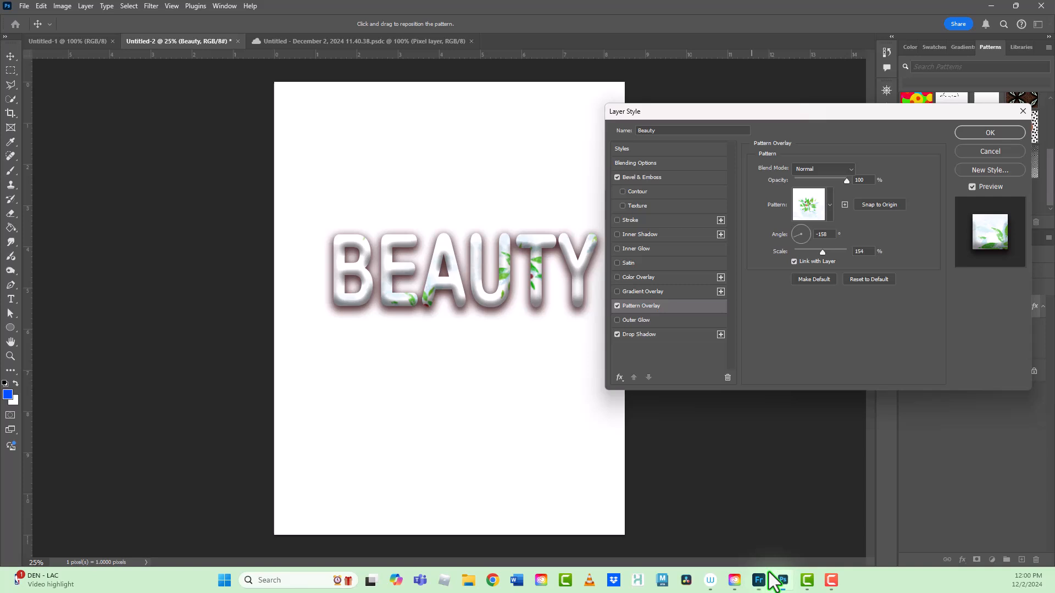
pyautogui.click(830, 206)
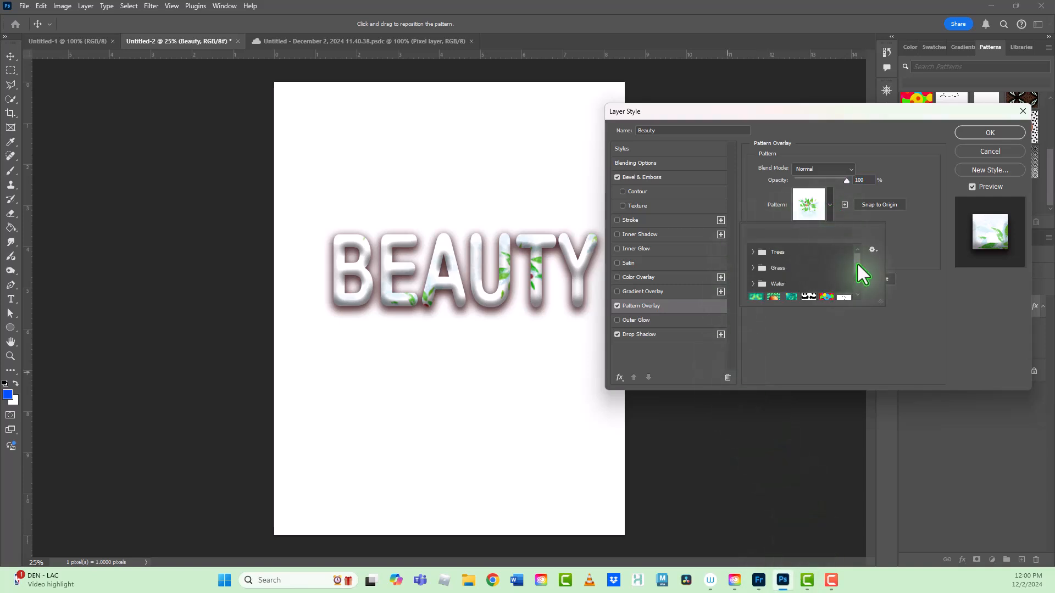
pyautogui.moveTo(858, 264); pyautogui.dragTo(856, 283)
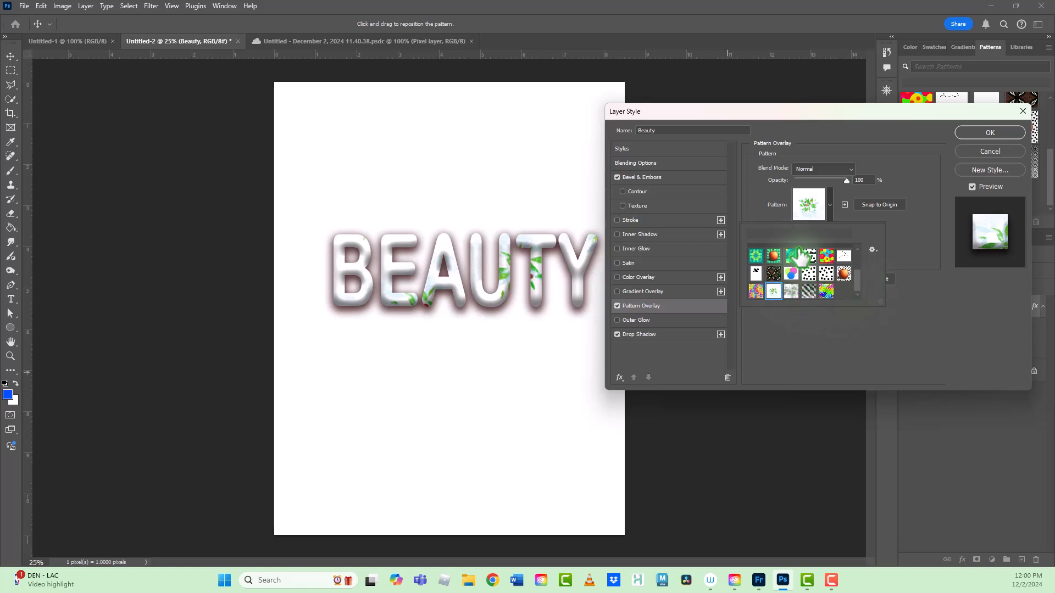
pyautogui.click(826, 293)
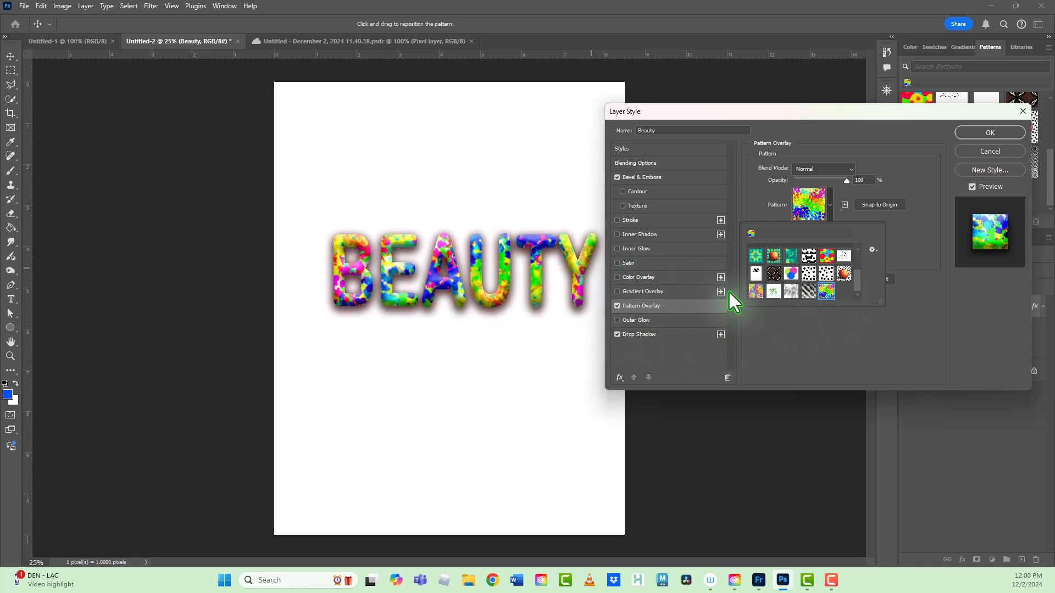
pyautogui.click(892, 347)
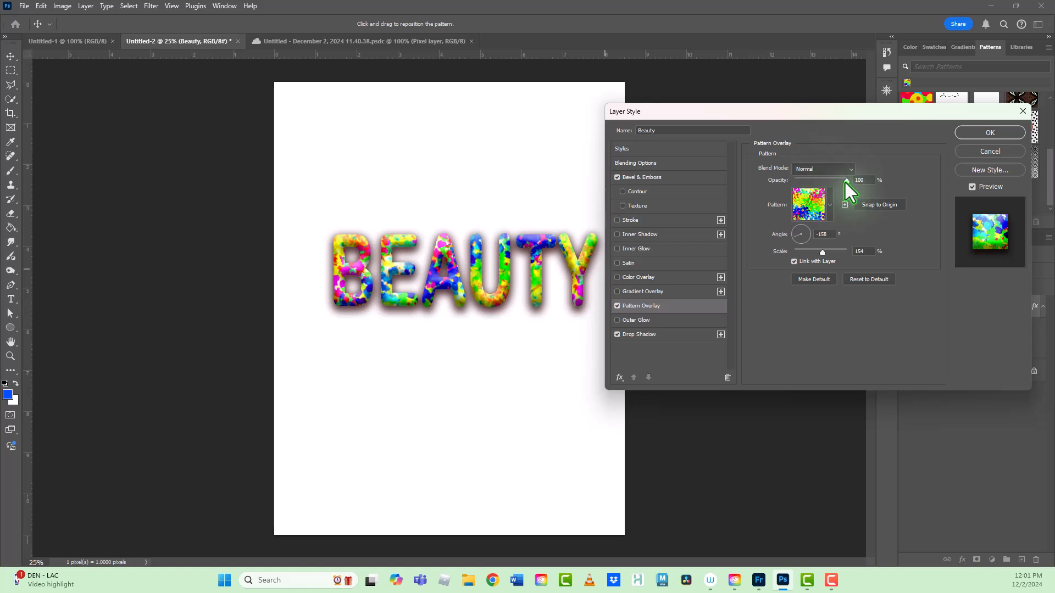
# Step: Reposition the overlay pattern within the letters, set its scale to 245% at 100% opacity, and apply the layer effects
pyautogui.moveTo(845, 183)
pyautogui.mouseDown()
pyautogui.moveTo(830, 184)
pyautogui.moveTo(863, 184)
pyautogui.mouseUp()
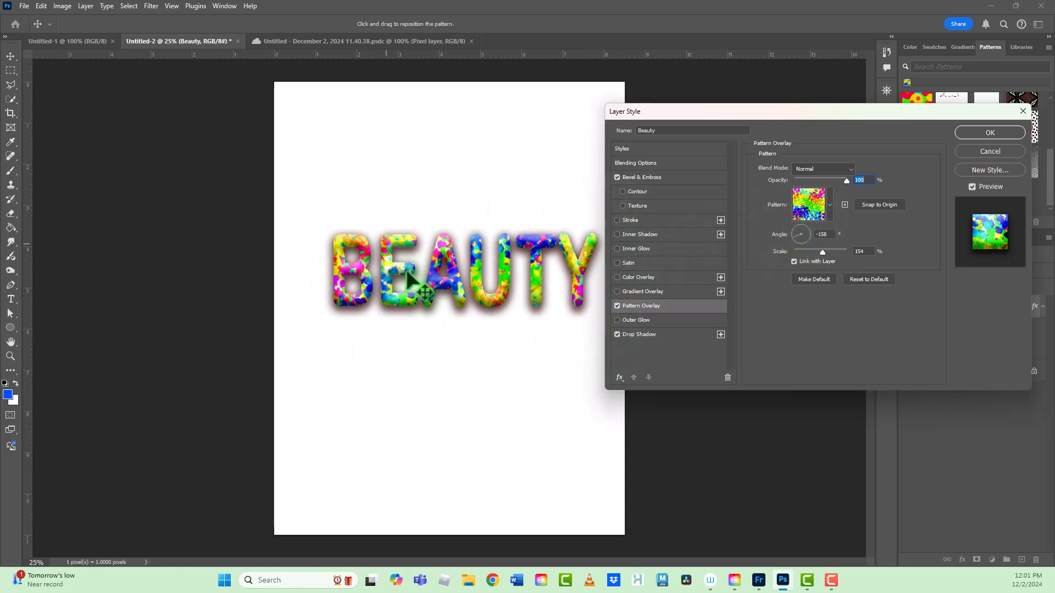
pyautogui.moveTo(467, 299); pyautogui.dragTo(316, 320)
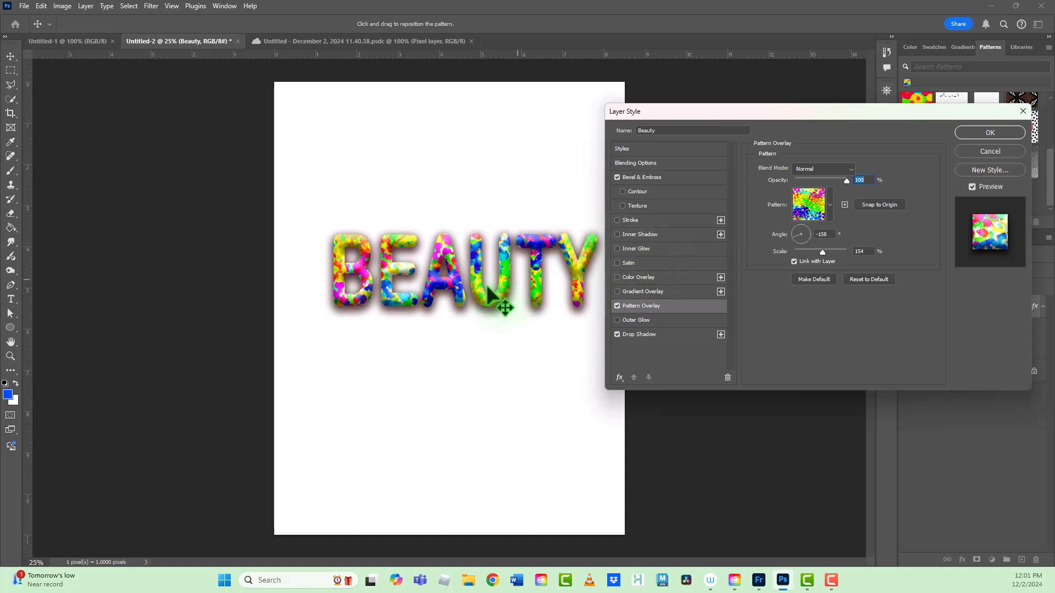
pyautogui.moveTo(457, 287); pyautogui.dragTo(324, 300)
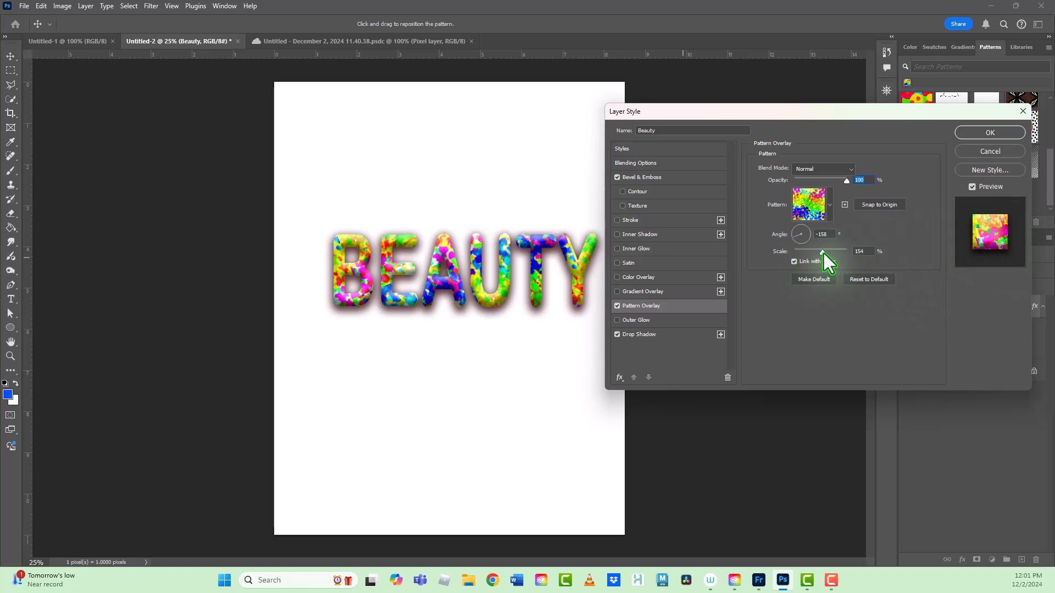
pyautogui.moveTo(823, 252)
pyautogui.mouseDown()
pyautogui.moveTo(834, 255)
pyautogui.moveTo(824, 255)
pyautogui.mouseUp()
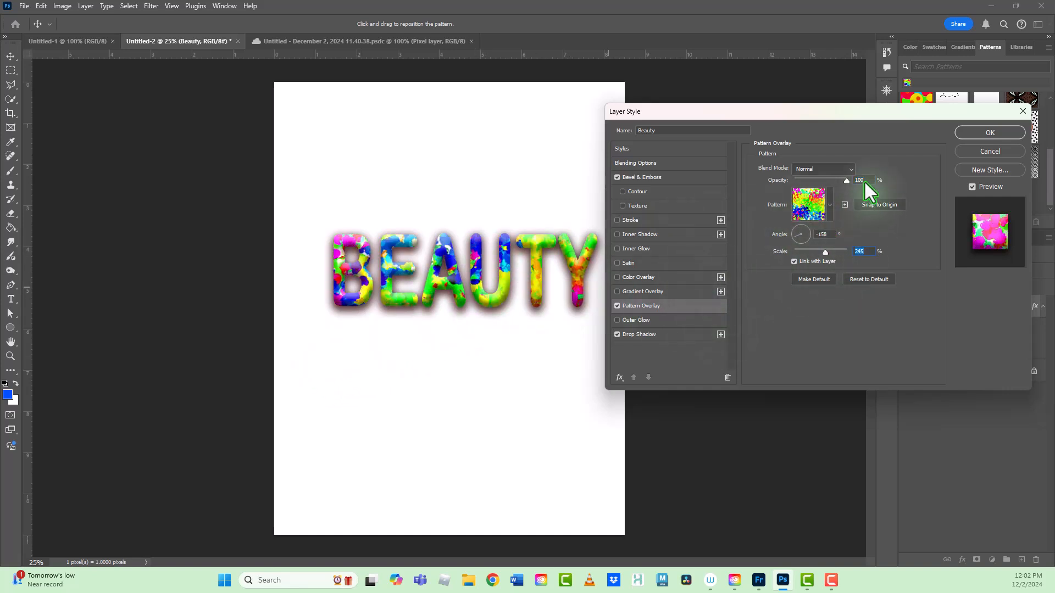
pyautogui.click(981, 134)
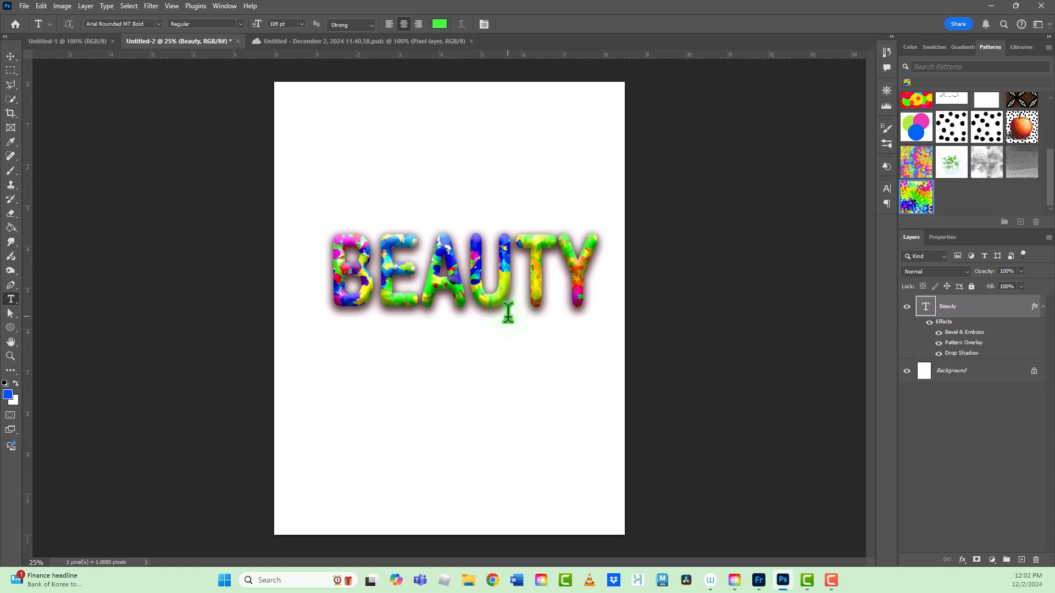
# Step: Save the Beauty layer's effects as a new style named rainbow_beauty, added to the current library, and display the saved styles
pyautogui.doubleClick(949, 325)
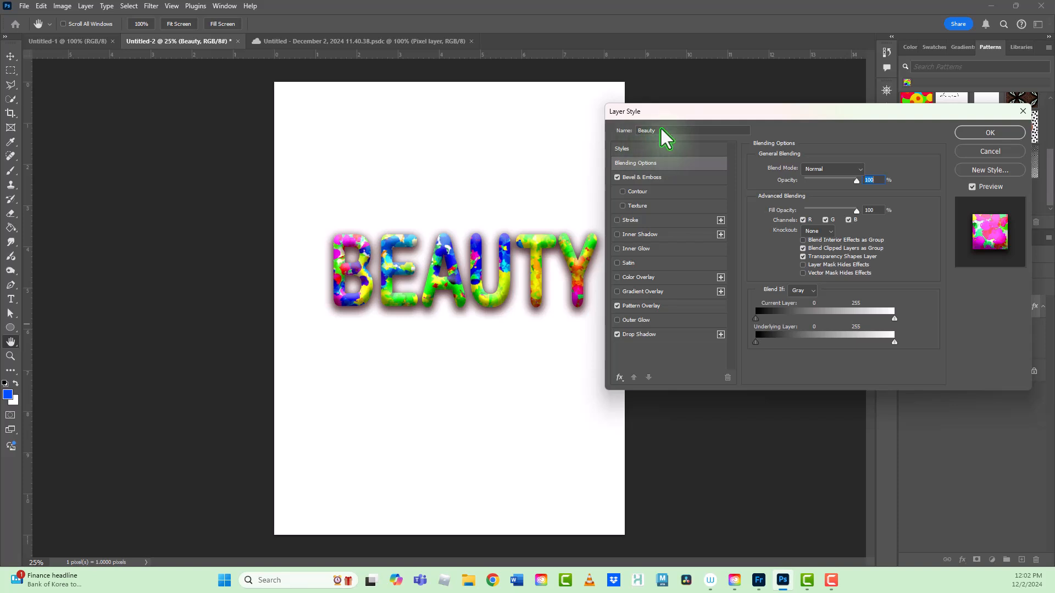
pyautogui.click(990, 170)
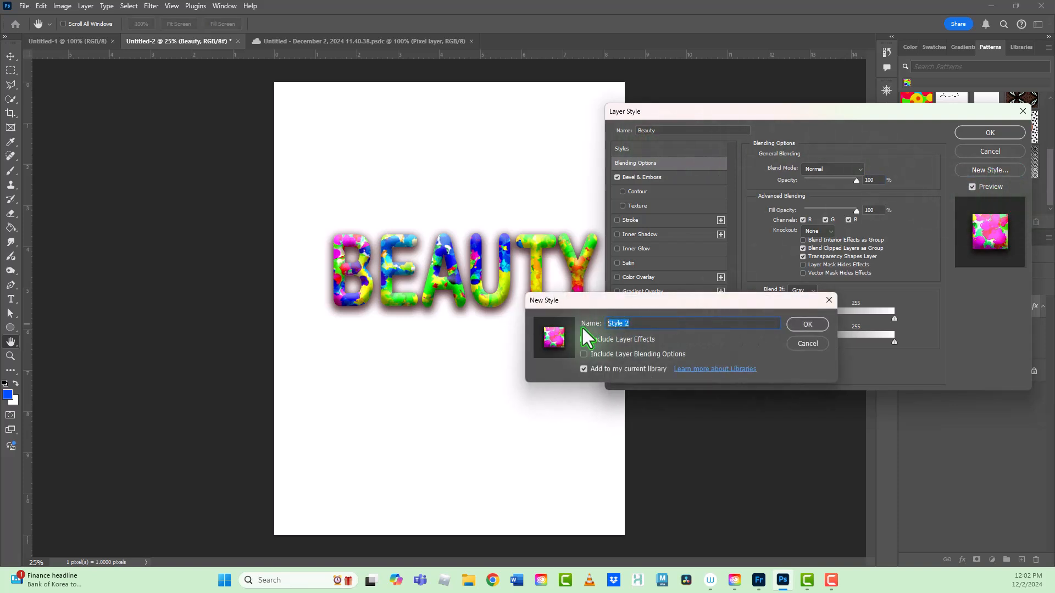
pyautogui.write('b')
pyautogui.write('ainboz')
pyautogui.write('_beuty')
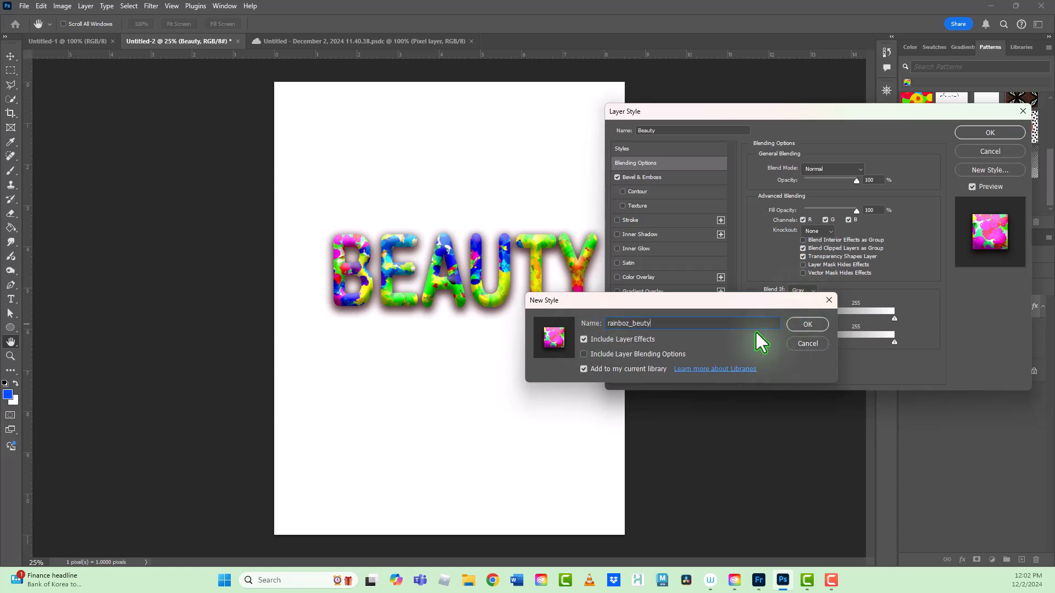
pyautogui.press('BackSpace')
pyautogui.press('BackSpace')
pyautogui.press('BackSpace')
pyautogui.press('BackSpace')
pyautogui.press('BackSpace')
pyautogui.press('BackSpace')
pyautogui.press('BackSpace')
pyautogui.write('w_')
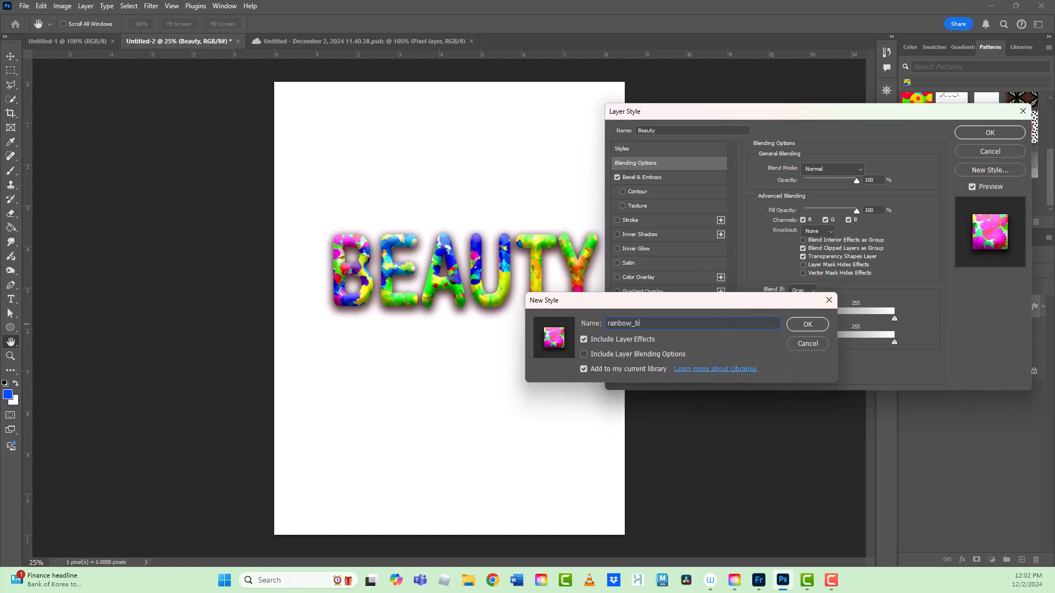
pyautogui.write('beauty')
pyautogui.click(798, 325)
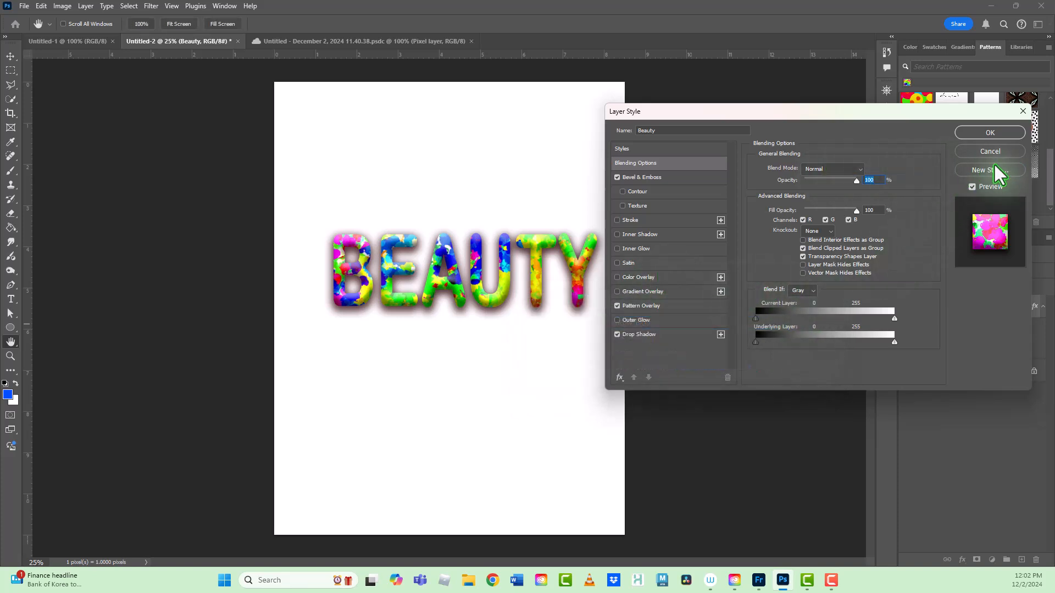
pyautogui.click(657, 150)
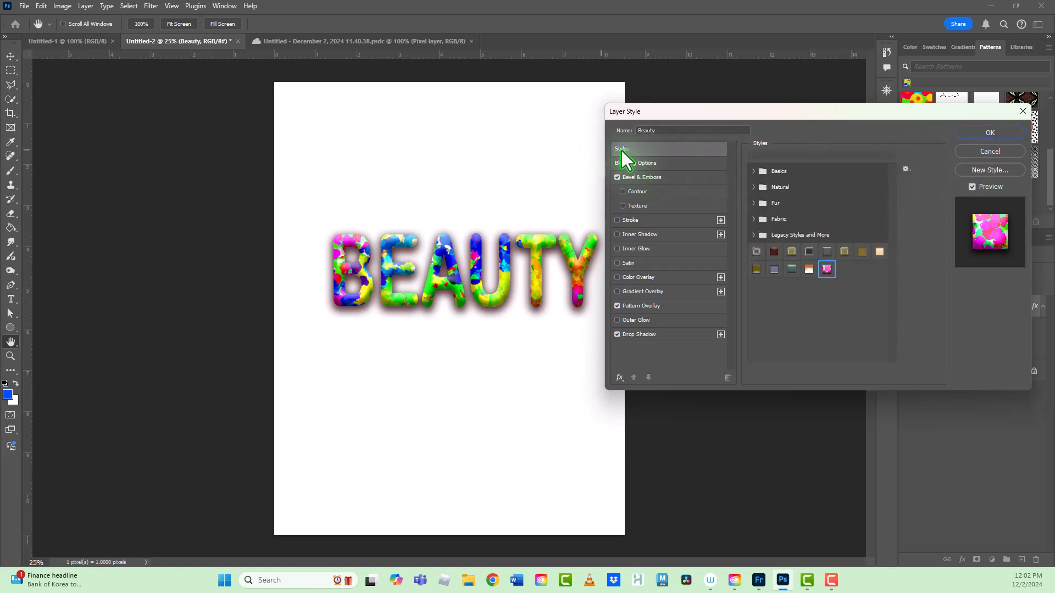
# Step: Preview several saved styles on the Beauty text, return to the rainbow style, and close the layer style settings
pyautogui.click(774, 253)
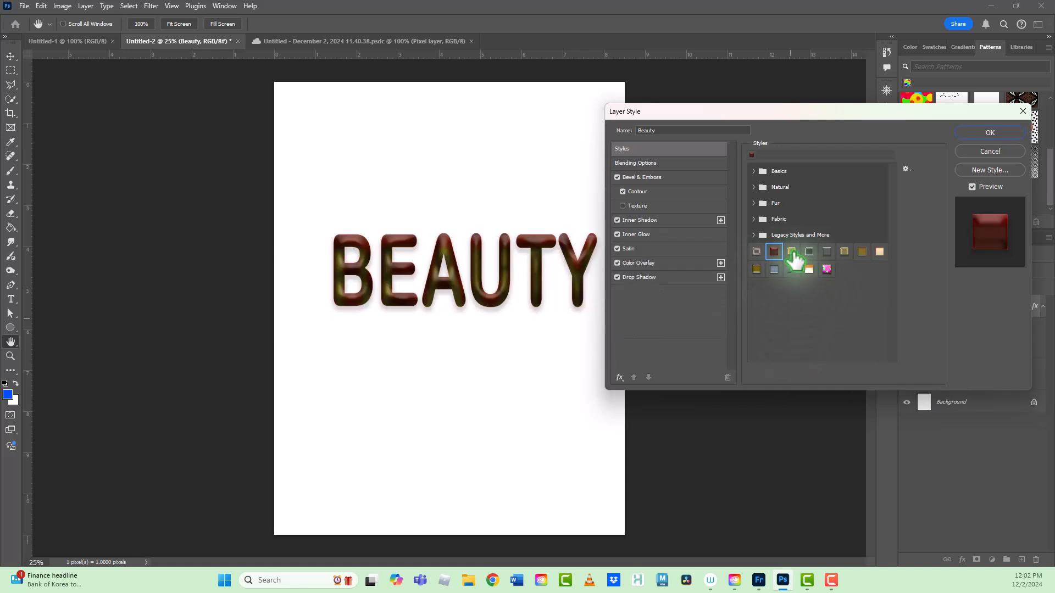
pyautogui.click(791, 252)
pyautogui.click(758, 270)
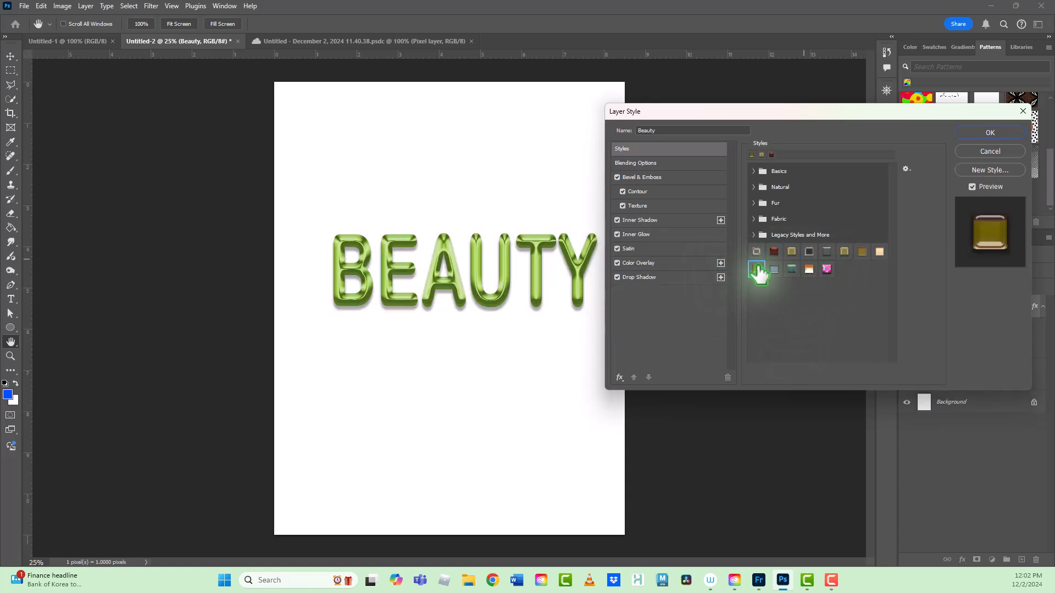
pyautogui.click(844, 256)
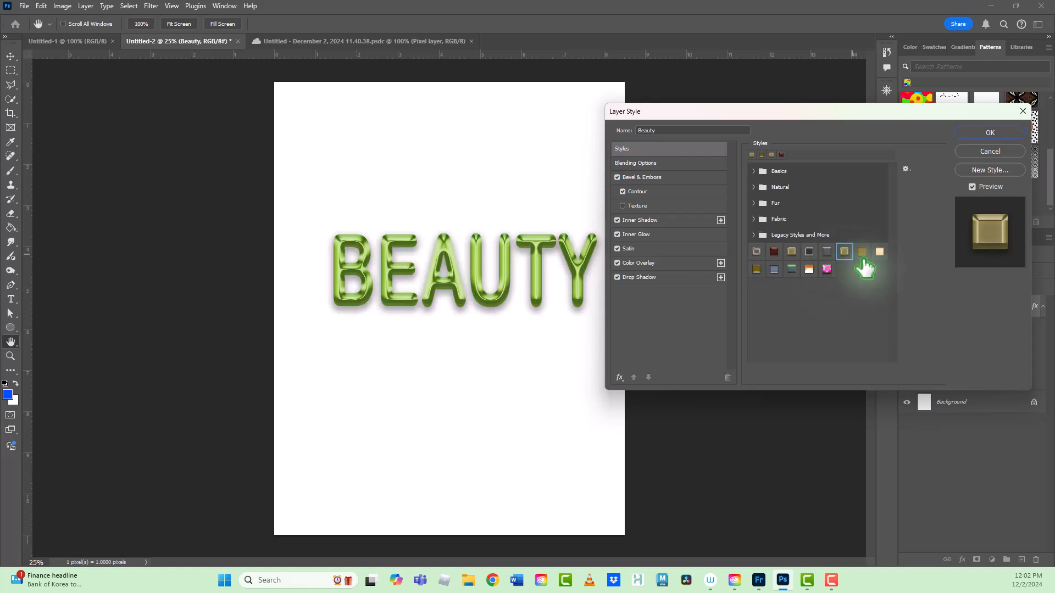
pyautogui.click(862, 254)
pyautogui.click(879, 254)
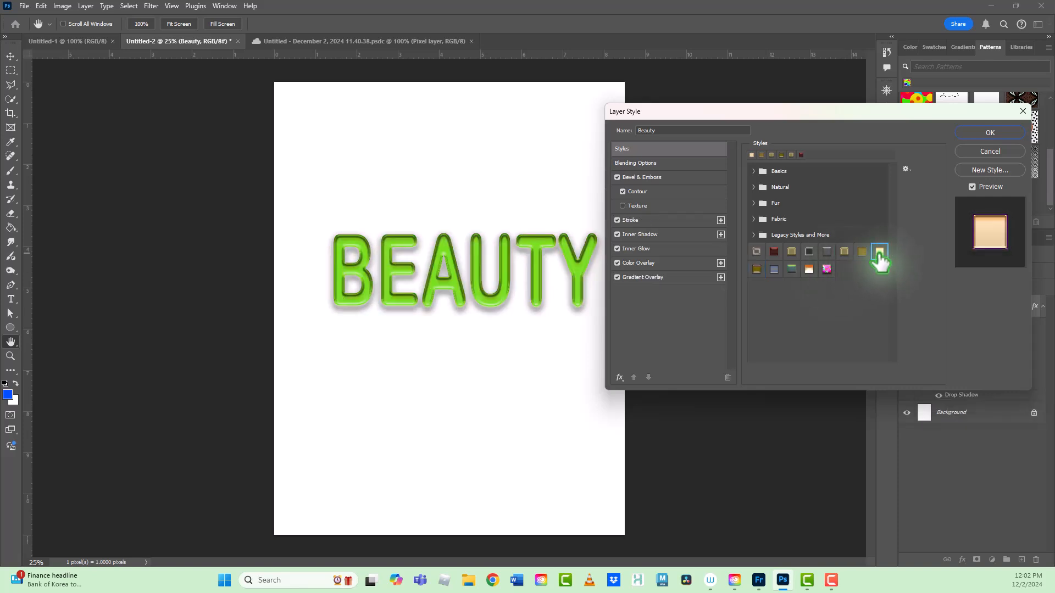
pyautogui.click(809, 269)
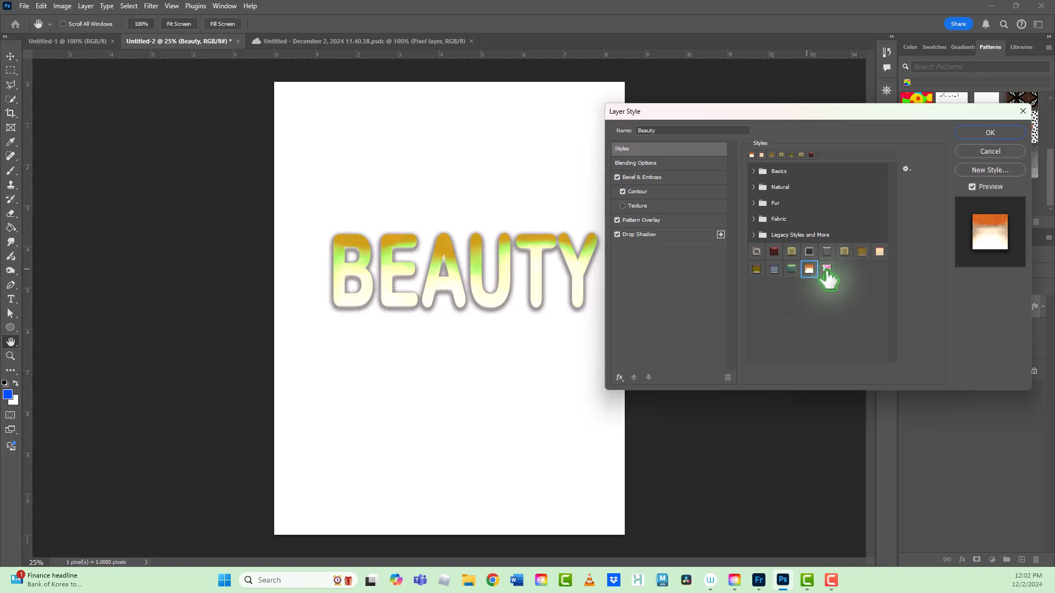
pyautogui.click(826, 269)
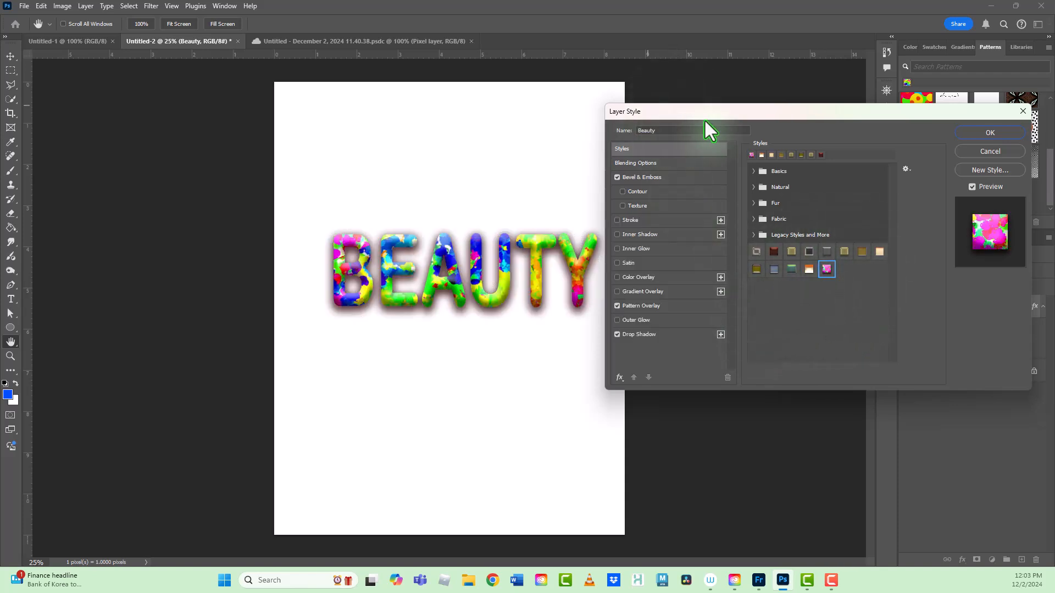
pyautogui.click(1023, 112)
# Step: Fill the blank square canvas in Untitled-1 with the gray watercolor splatter pattern
pyautogui.press('t')
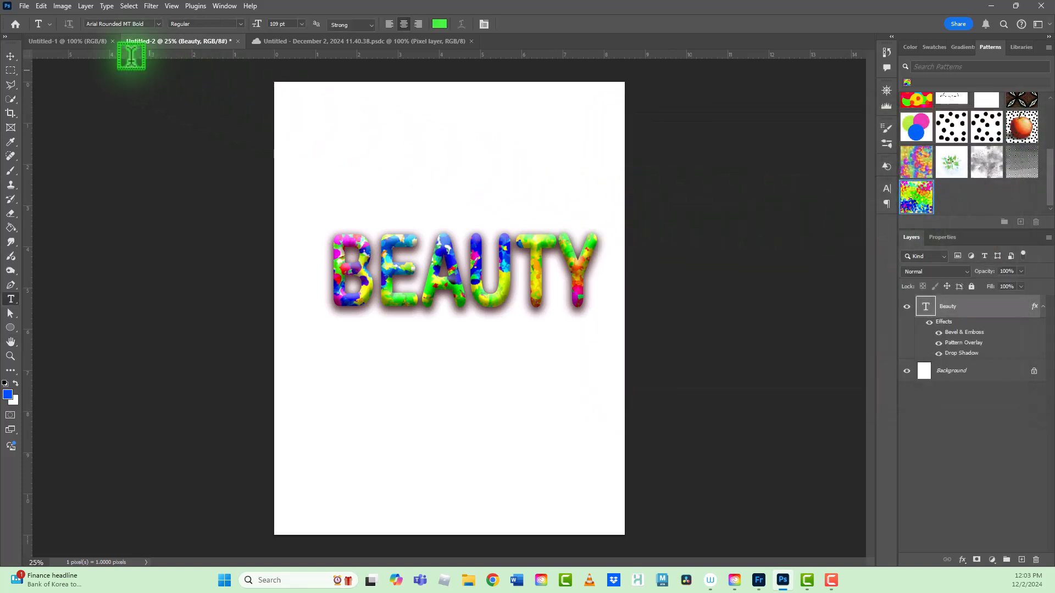
pyautogui.click(94, 43)
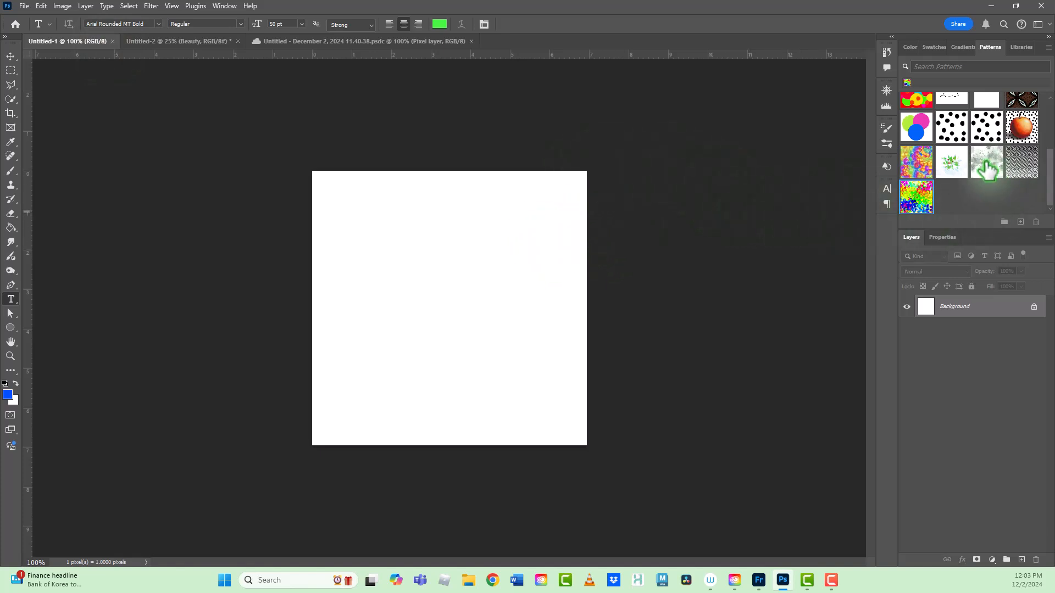
pyautogui.moveTo(988, 169); pyautogui.dragTo(441, 300)
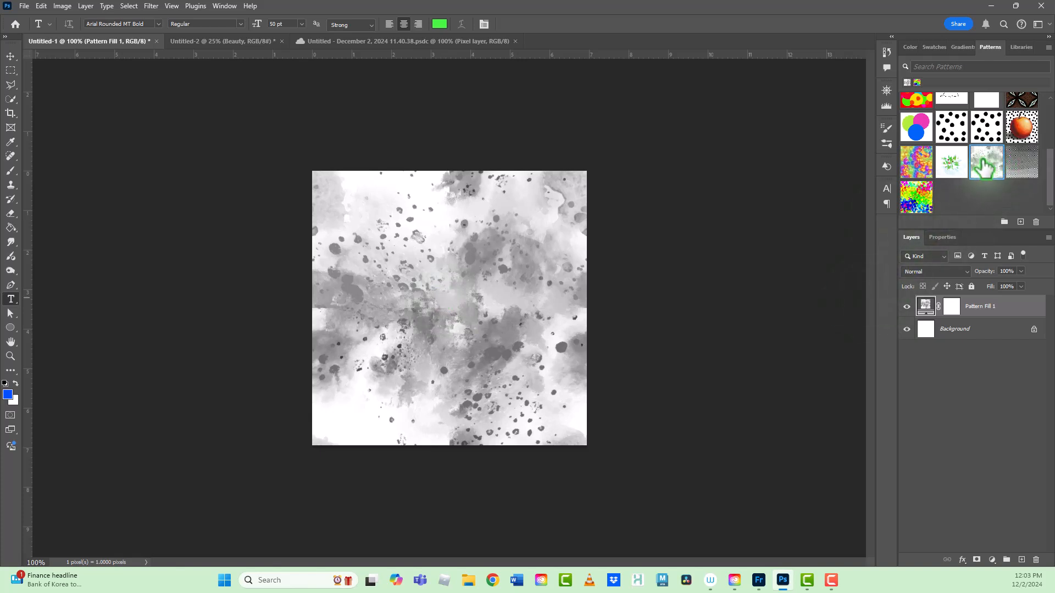
# Step: Rasterize the splatter pattern fill and apply the Offset filter with +250 pixels horizontally and vertically, using Wrap Around
pyautogui.moveTo(988, 168); pyautogui.dragTo(152, 13)
pyautogui.click(148, 7)
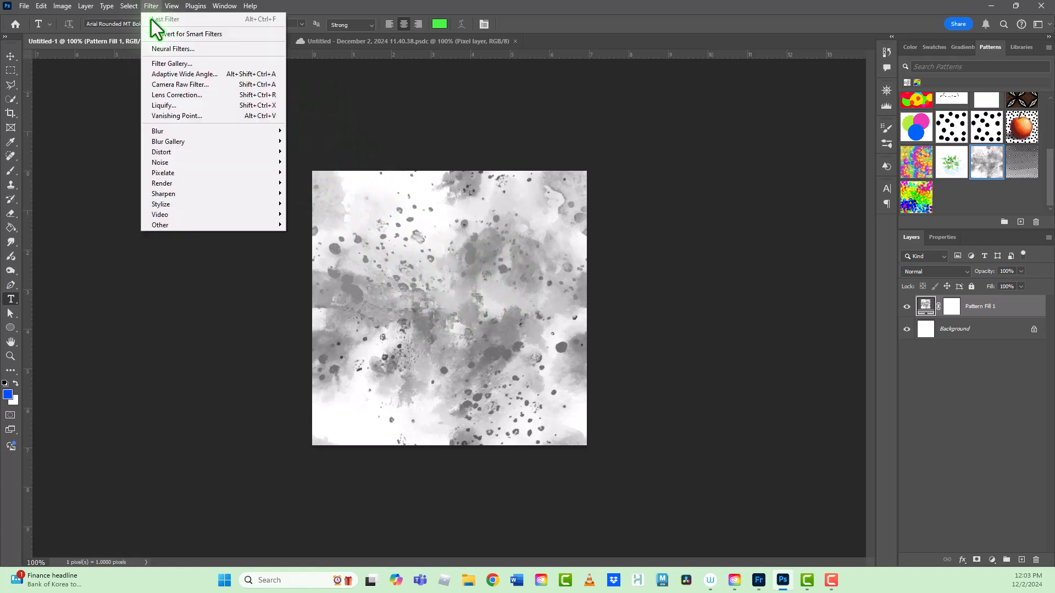
pyautogui.moveTo(274, 223)
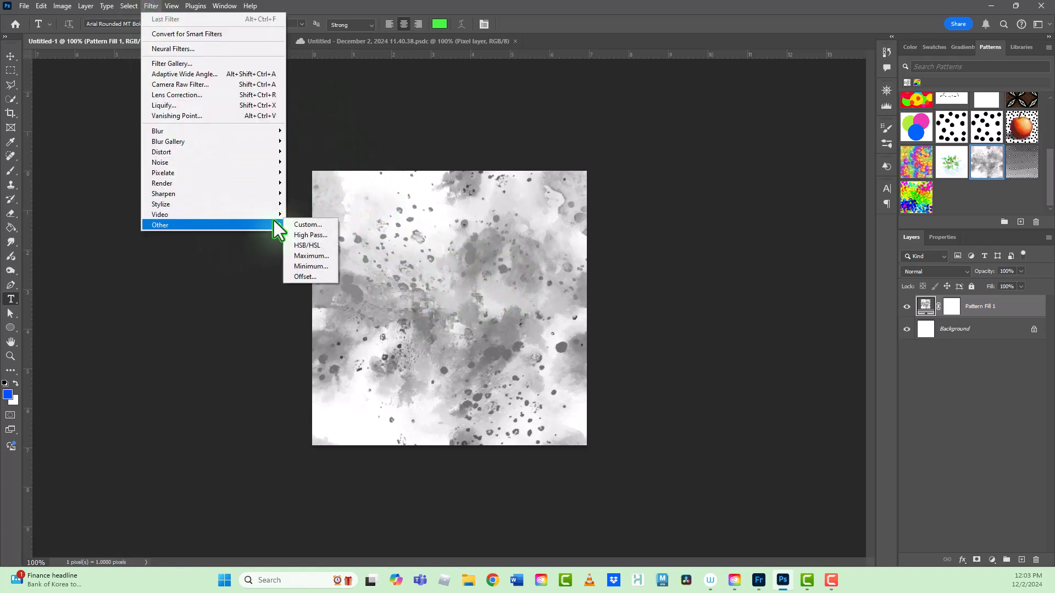
pyautogui.click(307, 278)
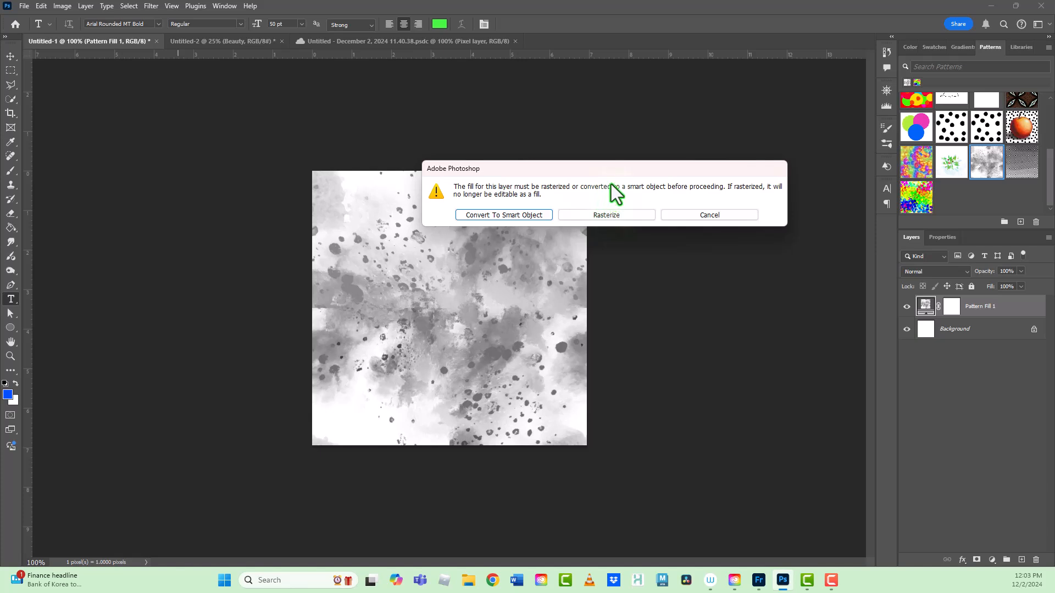
pyautogui.click(612, 216)
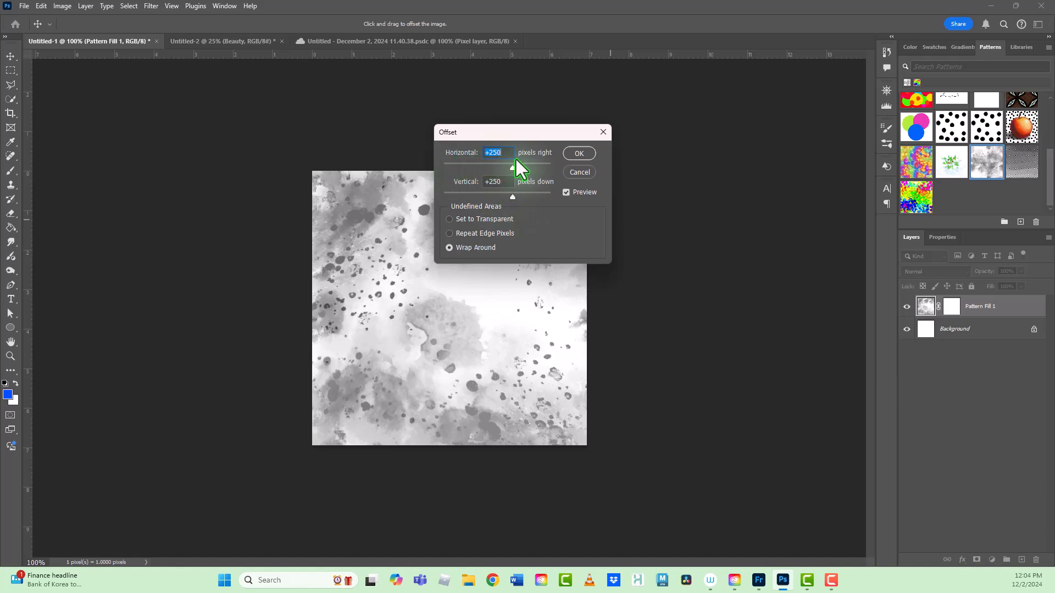
pyautogui.click(578, 155)
pyautogui.press('t')
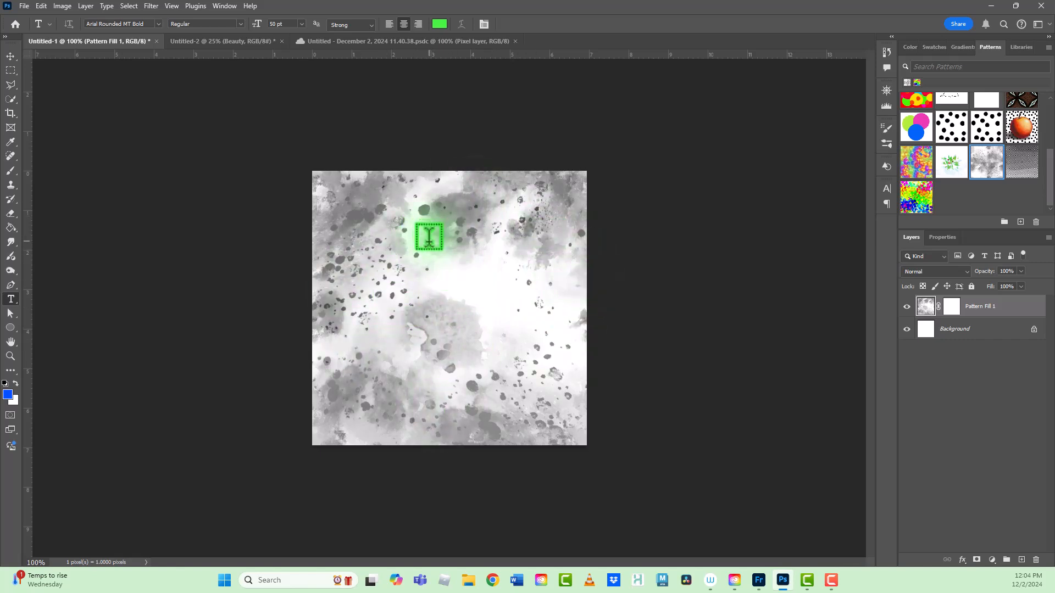
# Step: Copy the whole offset splatter tile and paste four copies above a new layer in Untitled-2
pyautogui.hotkey('ctrl', 'a')
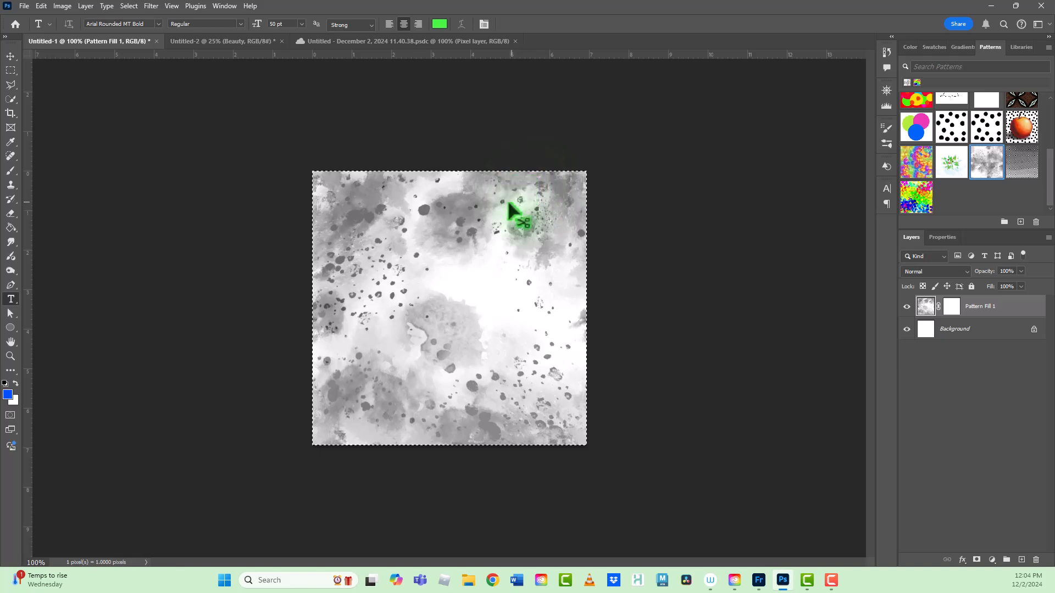
pyautogui.click(232, 41)
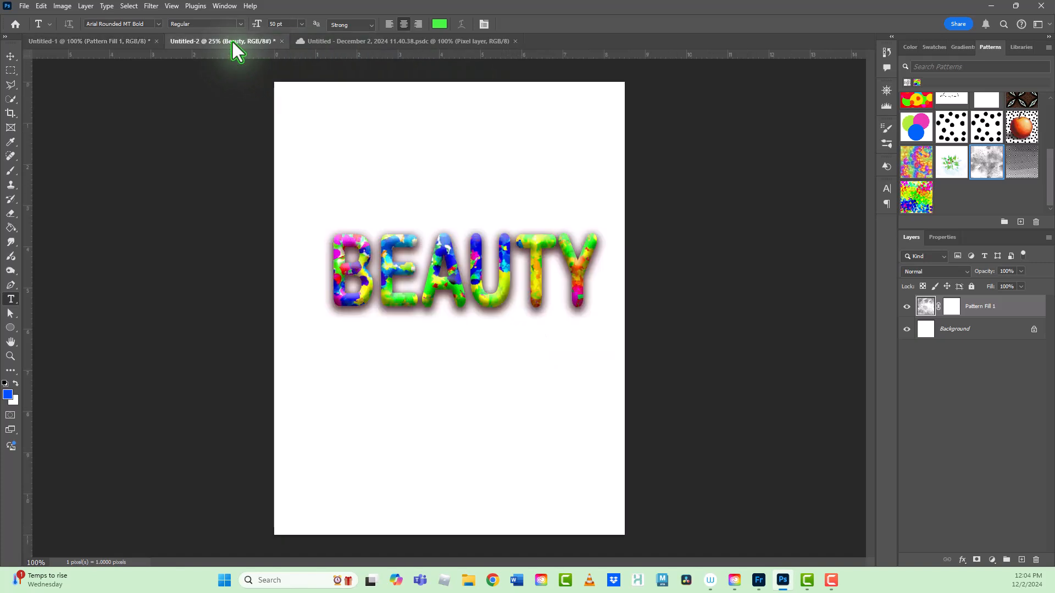
pyautogui.click(1022, 559)
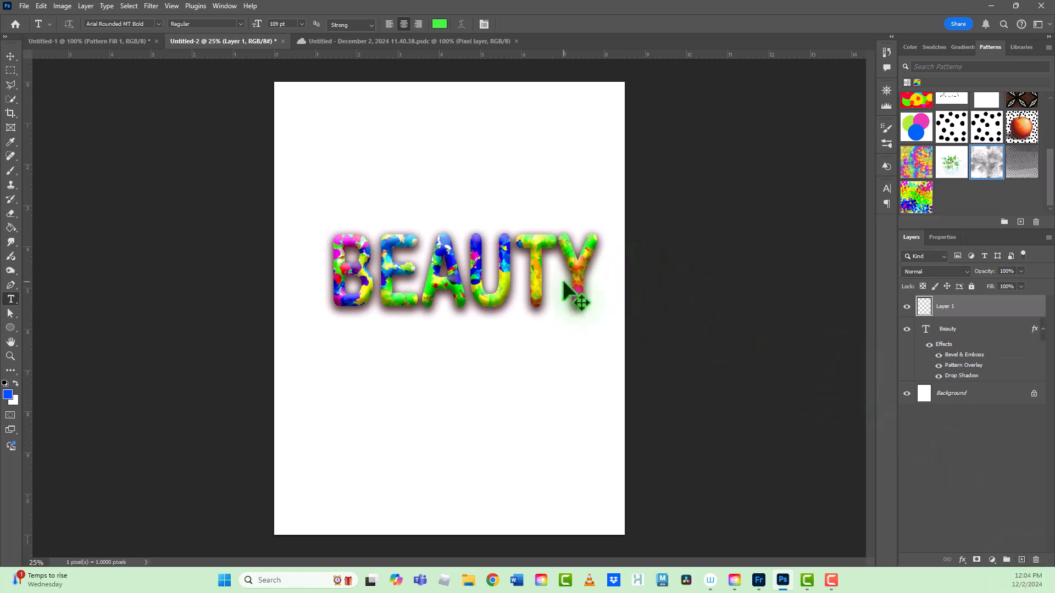
pyautogui.hotkey('ctrl', 'v')
pyautogui.hotkey('ctrl', 'v')
pyautogui.hotkey('ctrl', 'v')
pyautogui.hotkey('ctrl', 'v')
pyautogui.hotkey('ctrl', 'v')
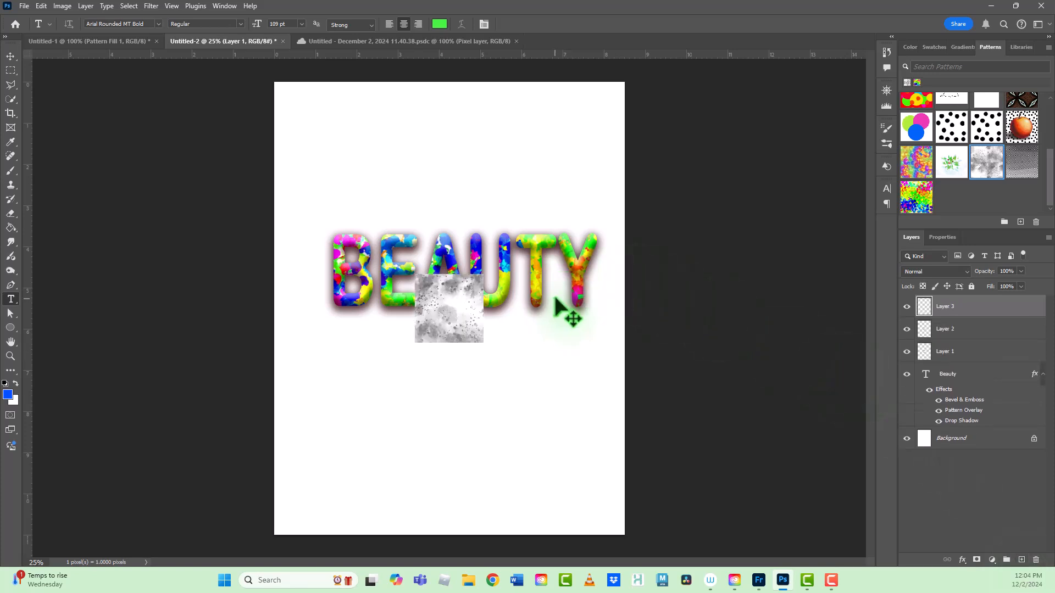
# Step: Arrange the pasted splatter tiles edge to edge, with two tiles in the upper row and three in the lower row
pyautogui.click(10, 56)
pyautogui.moveTo(470, 317); pyautogui.dragTo(547, 395)
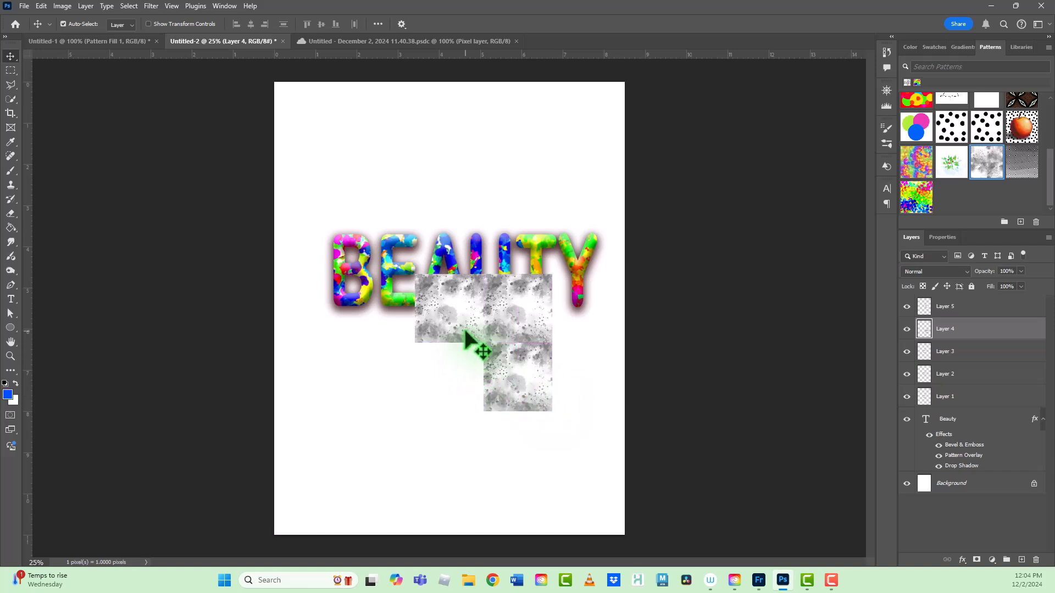
pyautogui.moveTo(470, 342); pyautogui.dragTo(391, 394)
pyautogui.moveTo(443, 337)
pyautogui.mouseDown()
pyautogui.moveTo(413, 331)
pyautogui.moveTo(448, 331)
pyautogui.mouseUp()
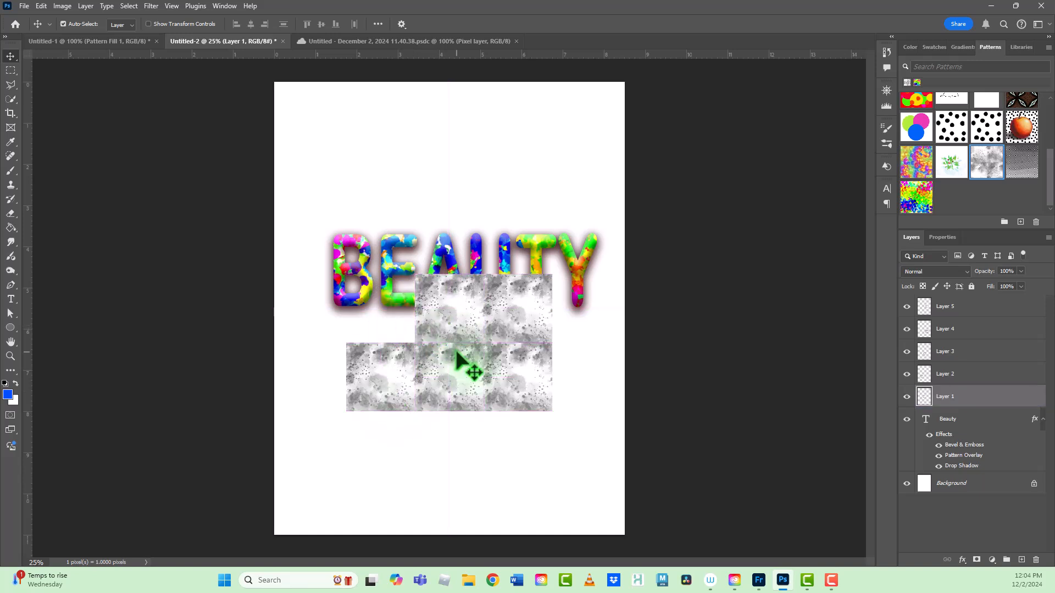
# Step: Examine the seams between the adjoining splatter tiles to check whether the pattern repeats seamlessly
pyautogui.click(521, 325)
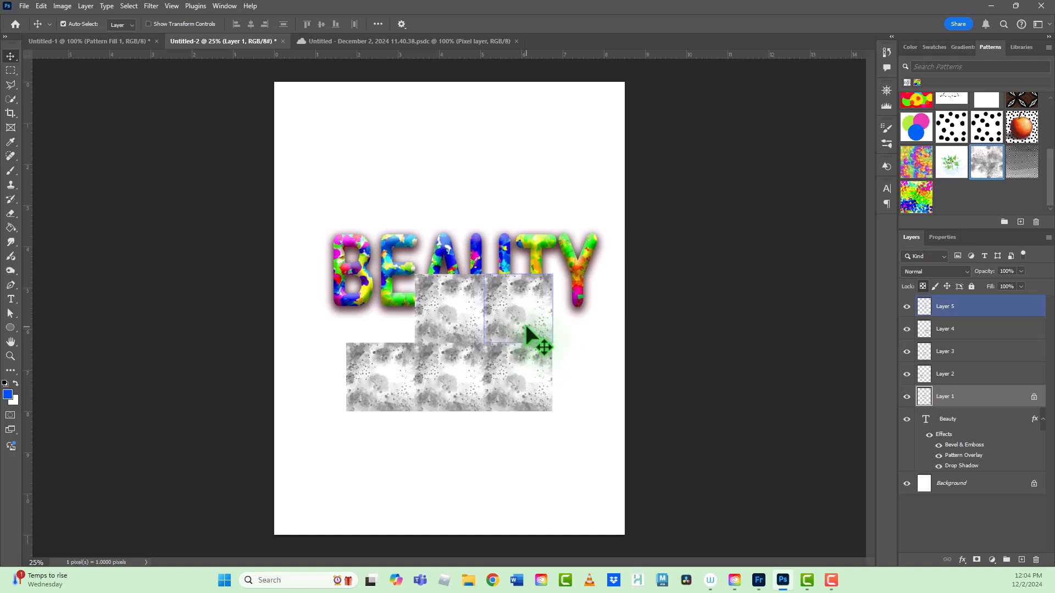
pyautogui.hotkey('ctrl', '+')
pyautogui.hotkey('ctrl', '+')
pyautogui.hotkey('ctrl', '+')
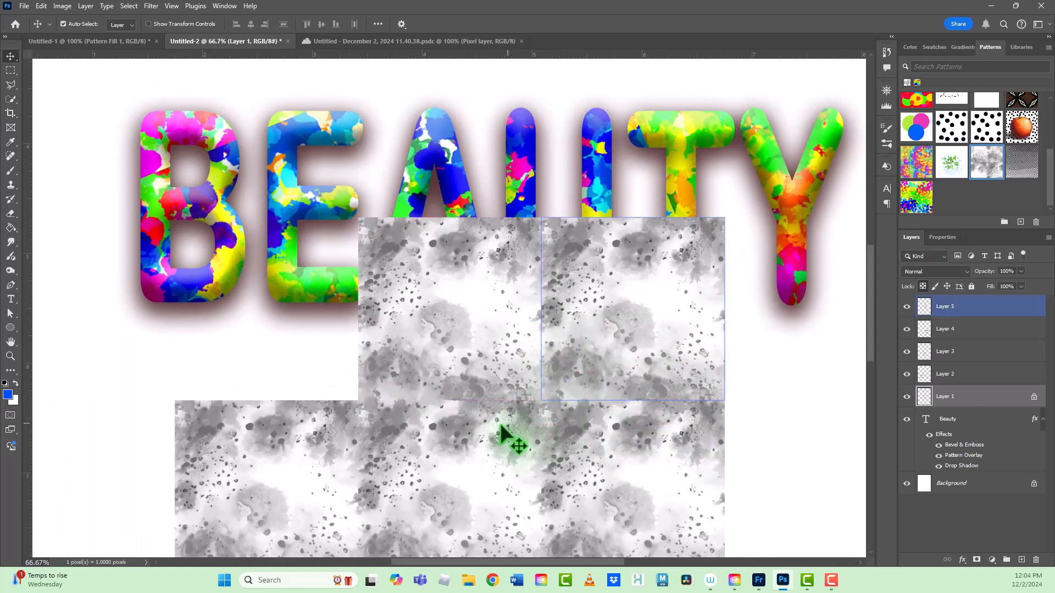
pyautogui.click(484, 439)
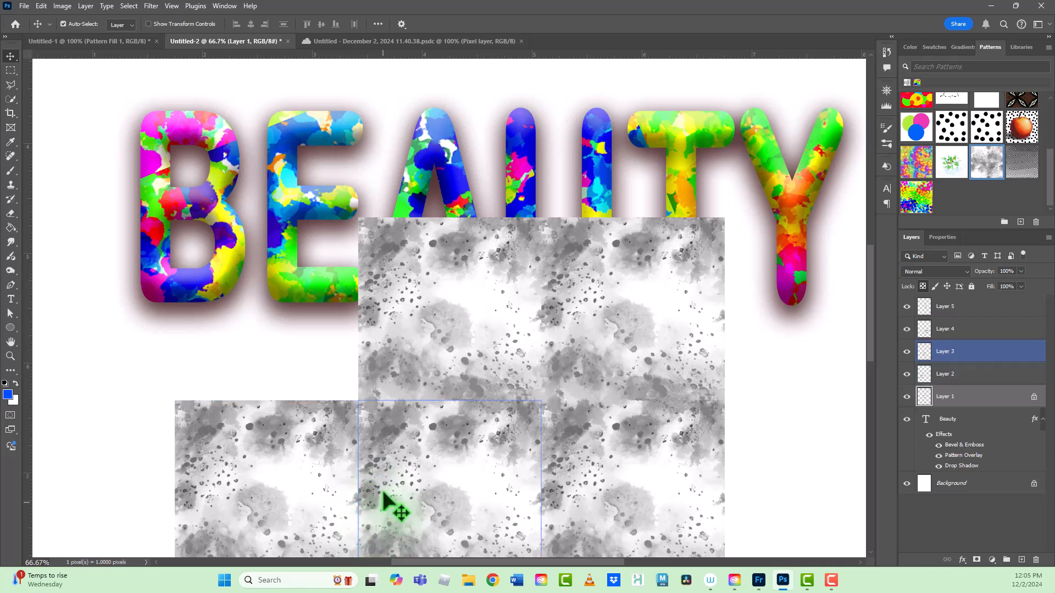
pyautogui.click(351, 503)
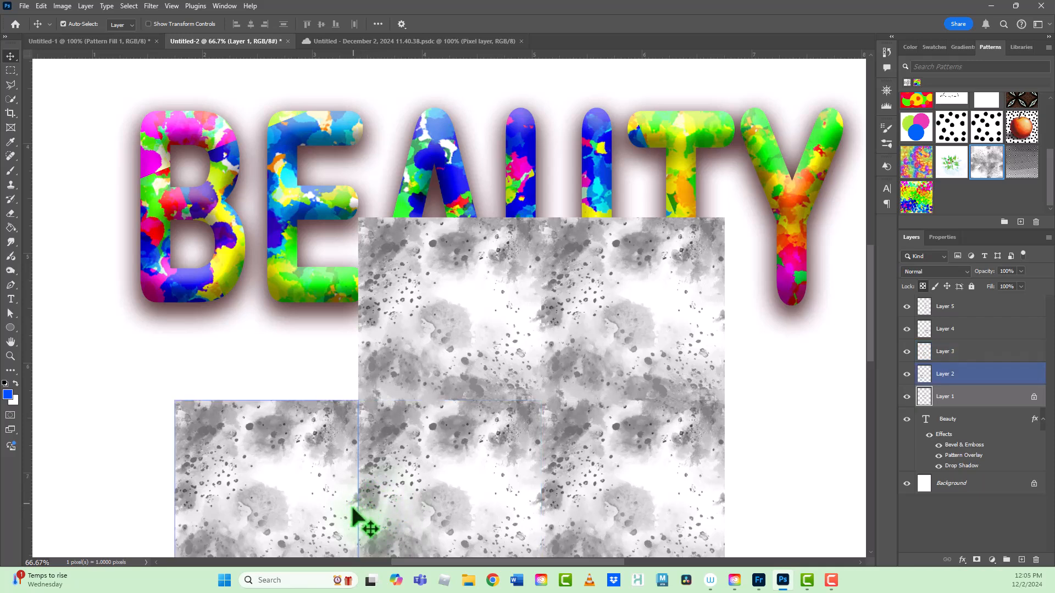
pyautogui.click(371, 491)
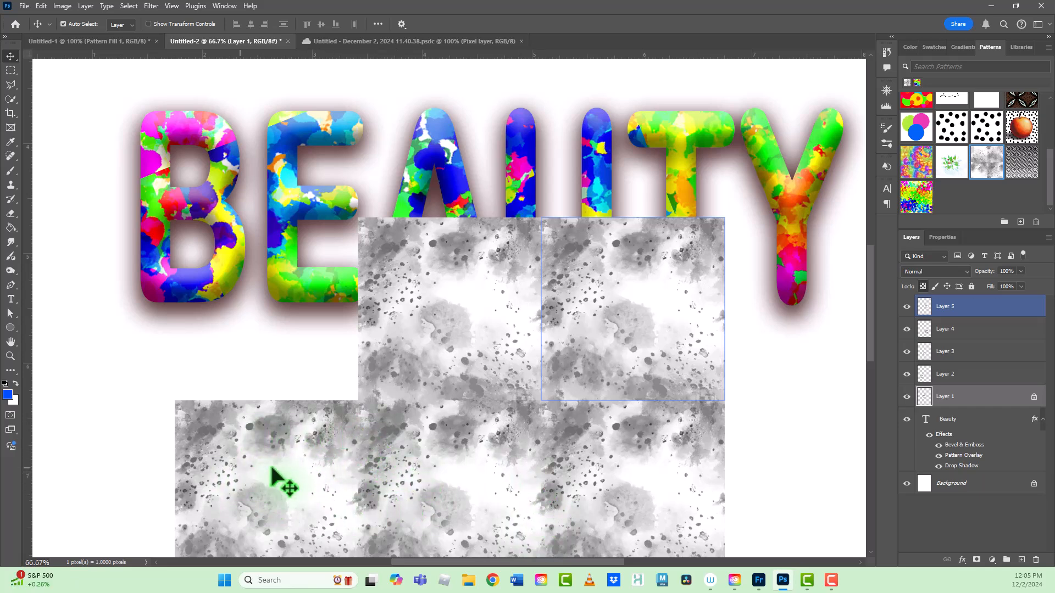
pyautogui.click(813, 401)
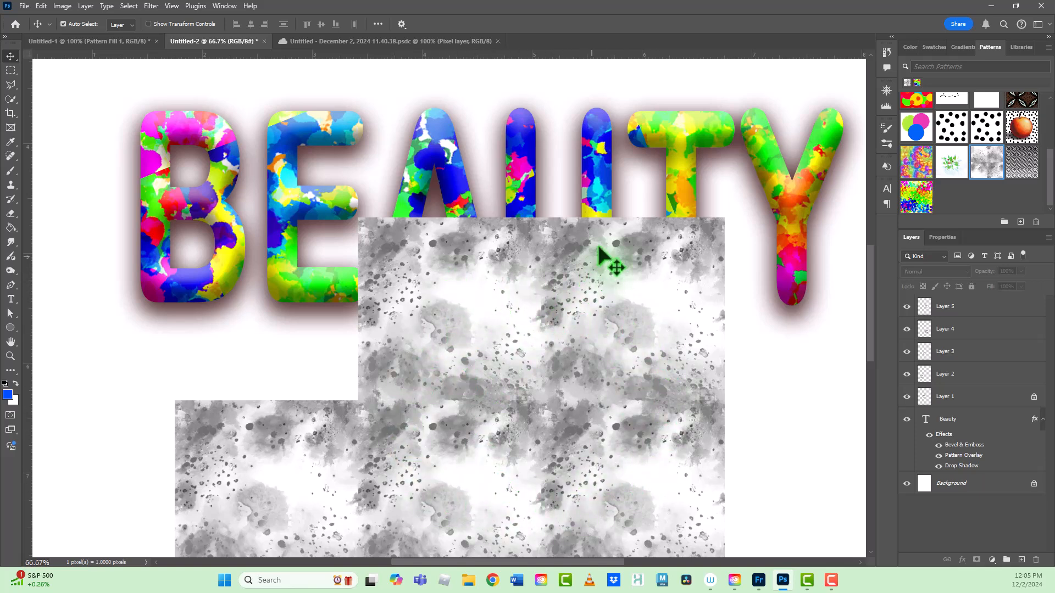
pyautogui.click(530, 278)
pyautogui.click(593, 302)
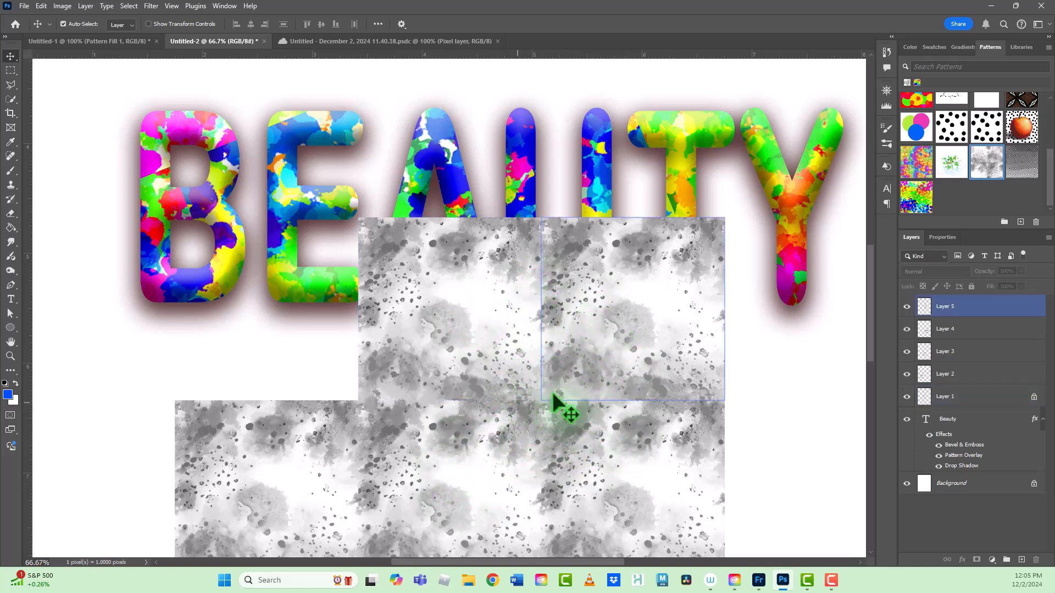
pyautogui.click(792, 412)
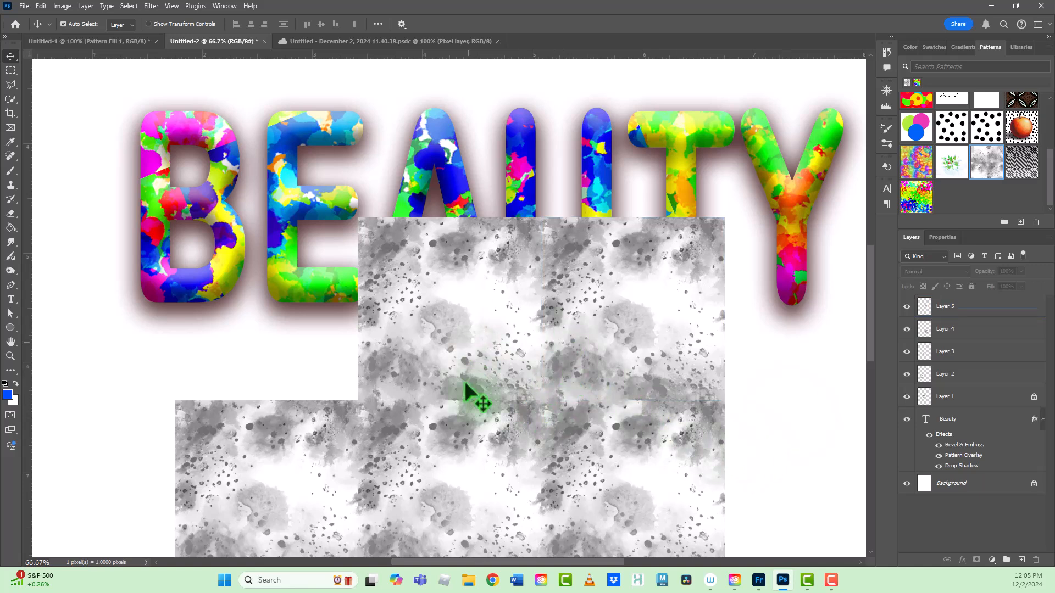
pyautogui.click(546, 395)
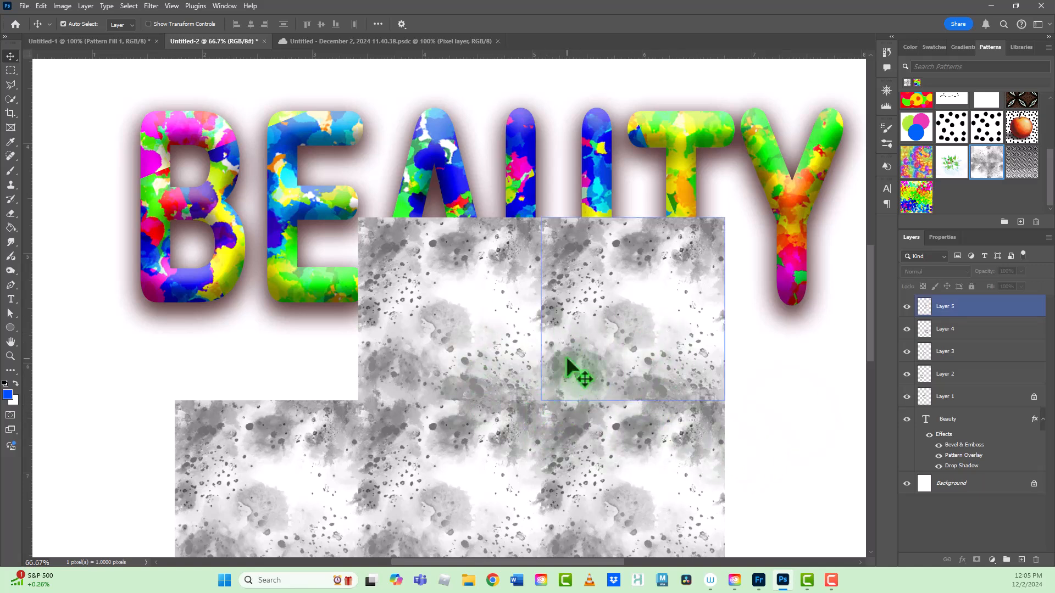
pyautogui.click(852, 202)
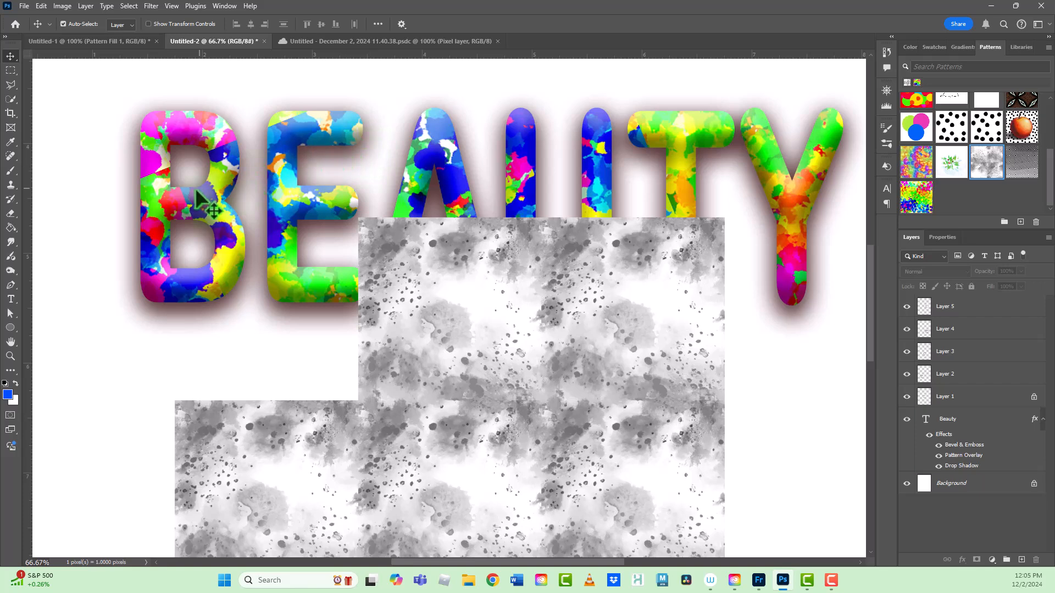
# Step: Inspect the rainbow pattern inside the BEAUTY letters for visible seams
pyautogui.click(214, 199)
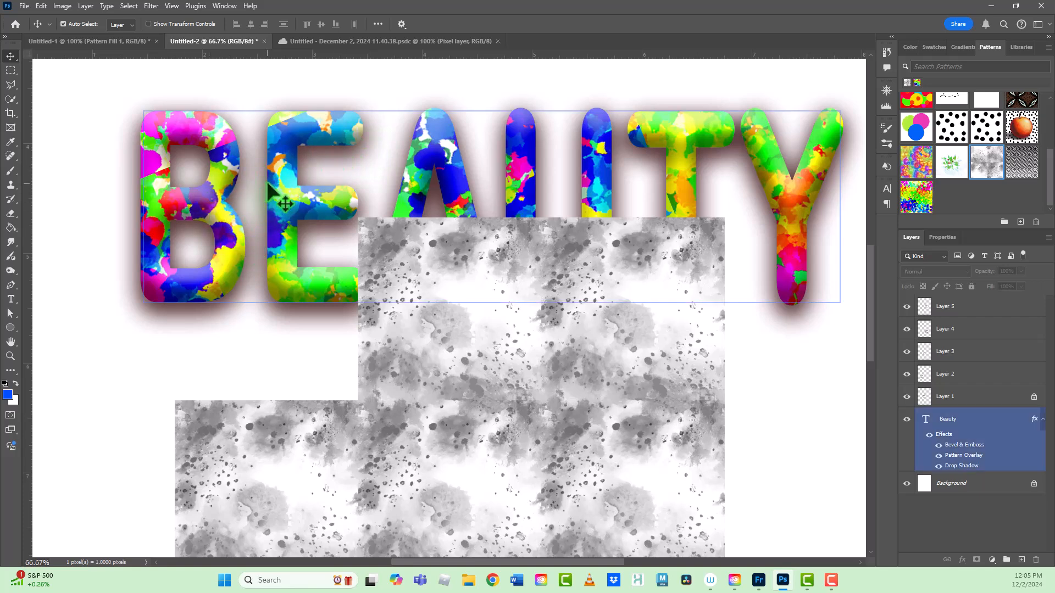
pyautogui.hotkey('ctrl', '+')
pyautogui.hotkey('ctrl', '+')
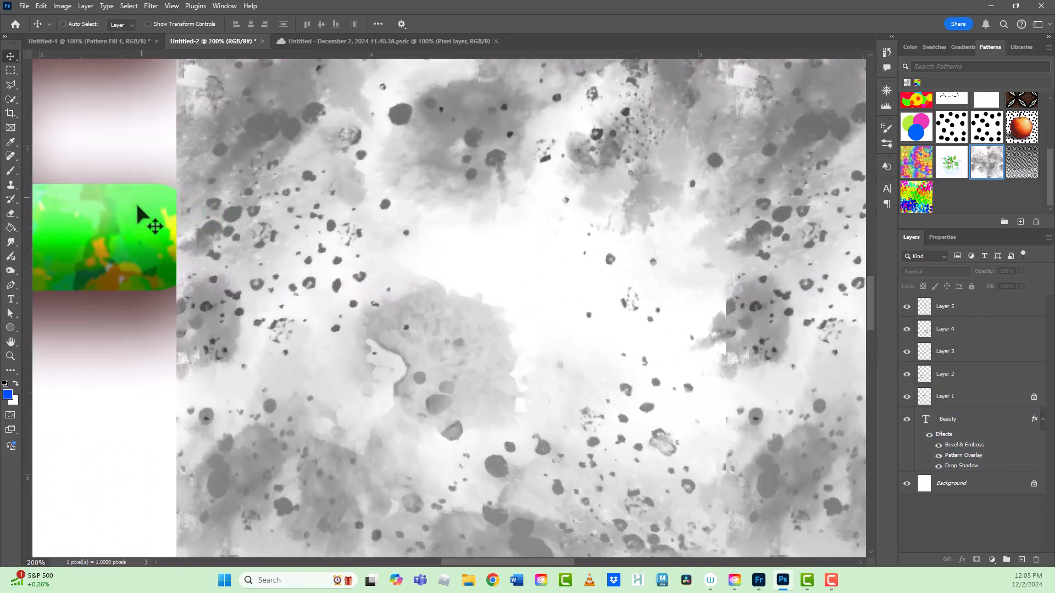
pyautogui.click(145, 228)
pyautogui.hotkey('ctrl', '-')
pyautogui.hotkey('ctrl', '-')
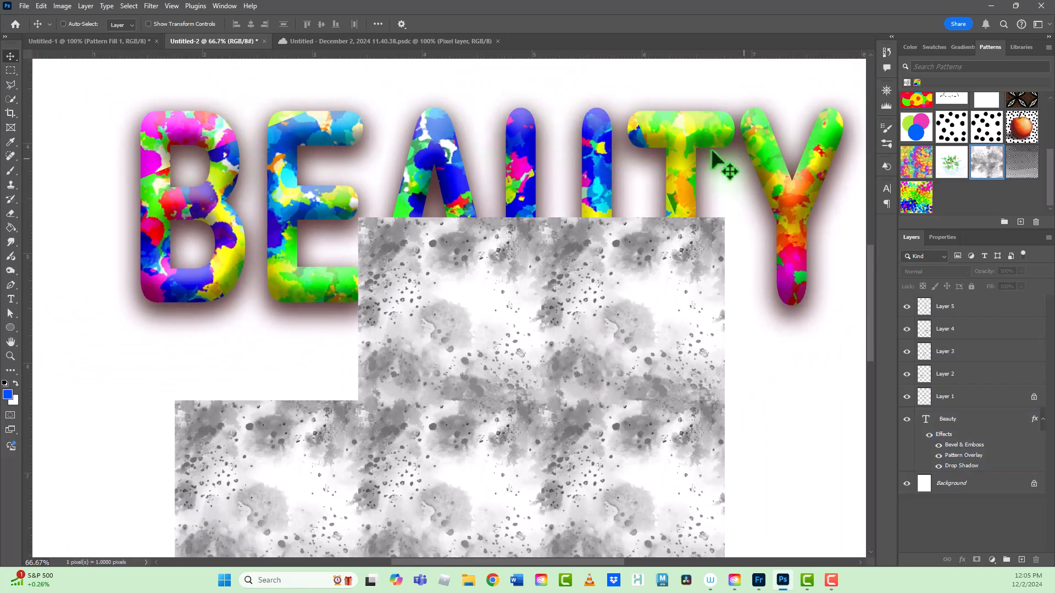
pyautogui.keyDown('ctrl'); pyautogui.click(664, 176); pyautogui.keyUp('ctrl')
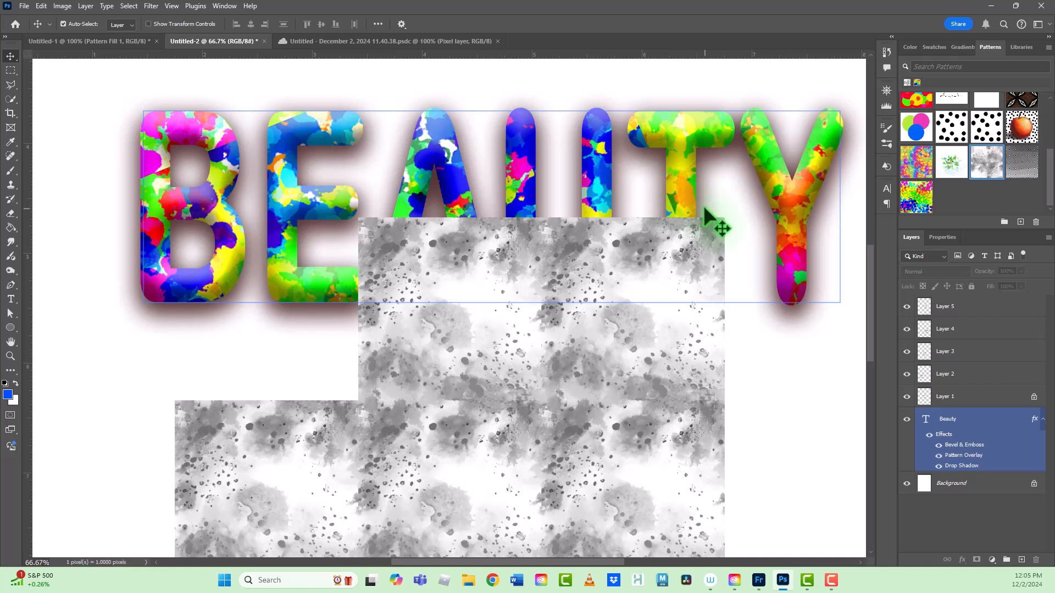
# Step: Delete the five splatter tile layers, Layer 1 to Layer 5, from Untitled-2
pyautogui.click(959, 309)
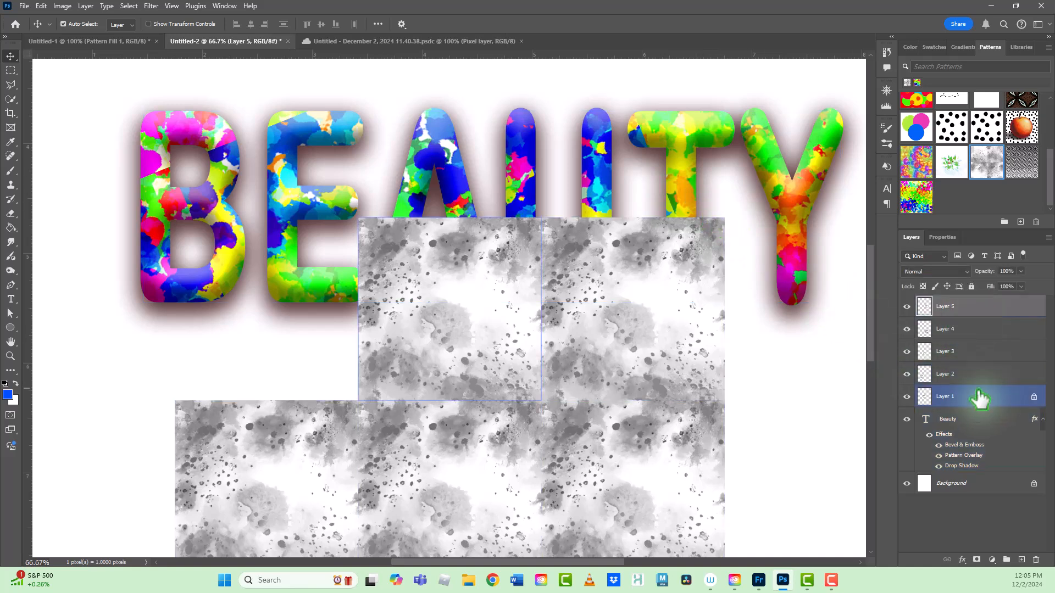
pyautogui.keyDown('shift'); pyautogui.click(978, 397); pyautogui.keyUp('shift')
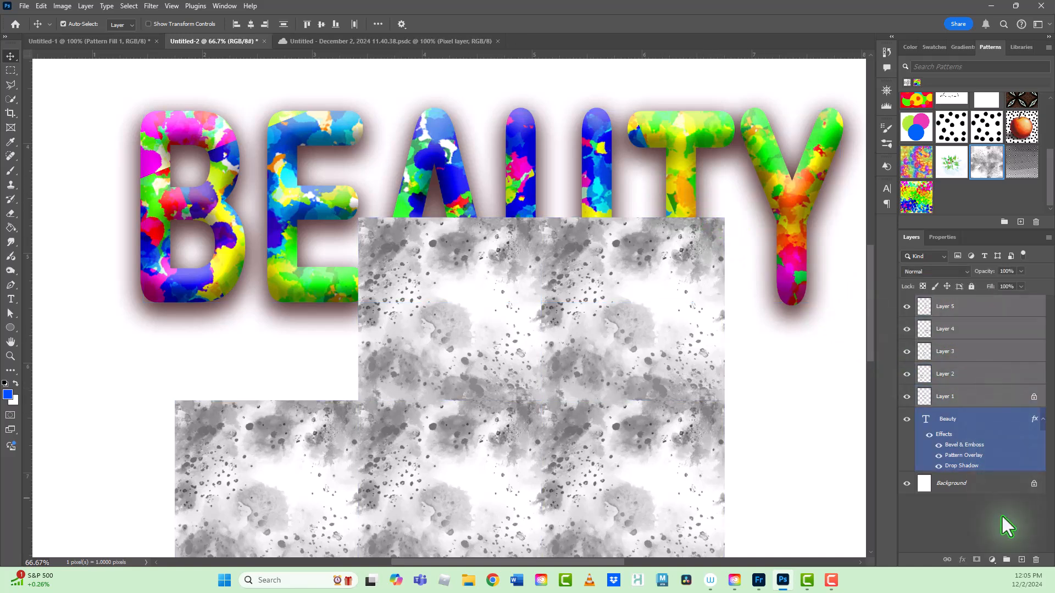
pyautogui.click(1037, 560)
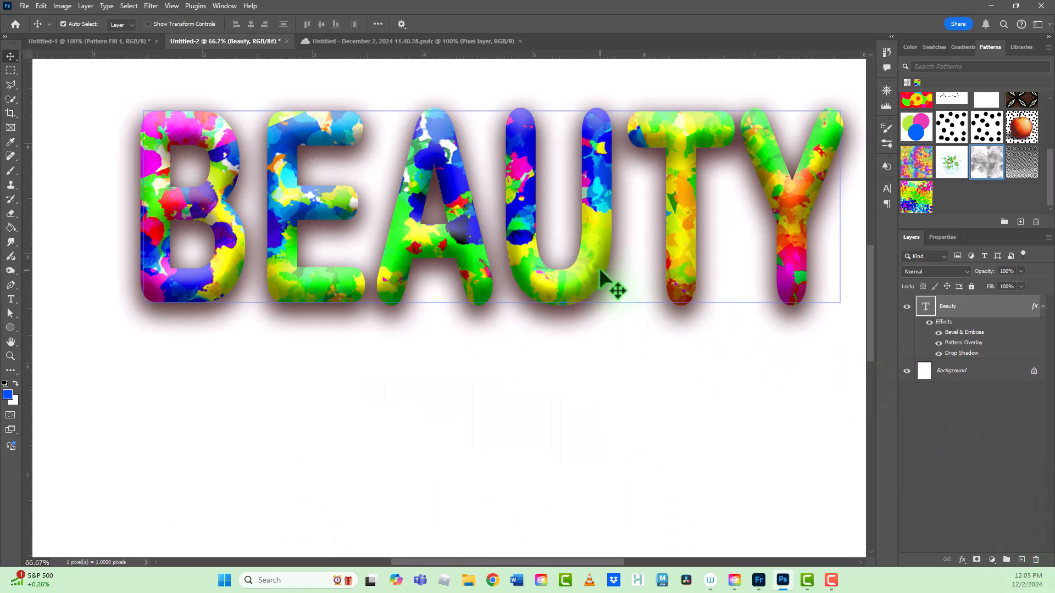
# Step: Switch to Adobe Fresco, choose the Rainbow Row pixel brush, and paint a test stroke on the colored dots (1) canvas, undoing it
pyautogui.click(759, 580)
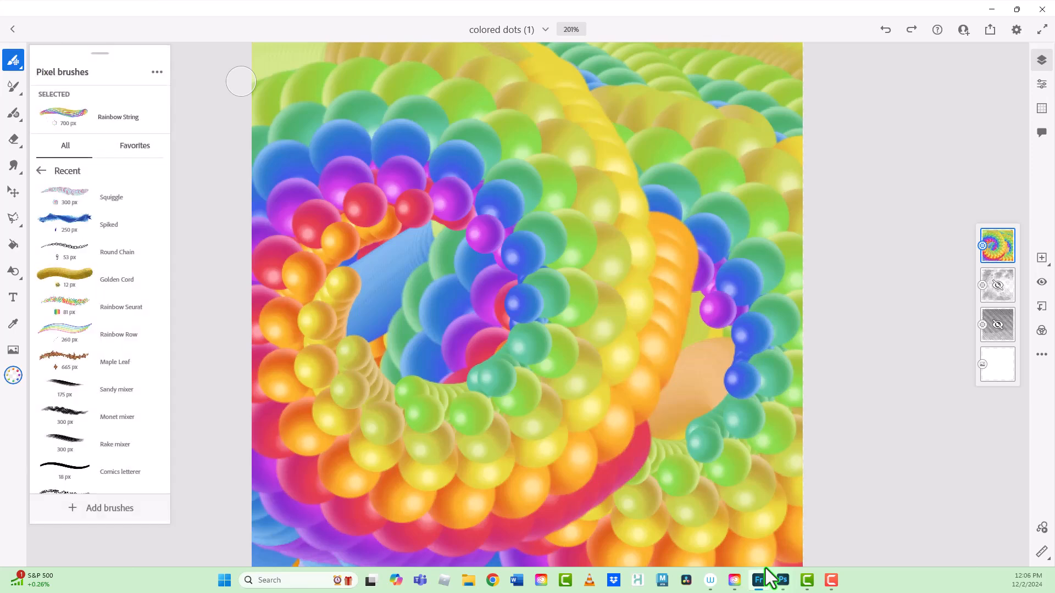
pyautogui.click(113, 335)
pyautogui.moveTo(527, 180); pyautogui.dragTo(599, 218)
pyautogui.hotkey('ctrl', 'z')
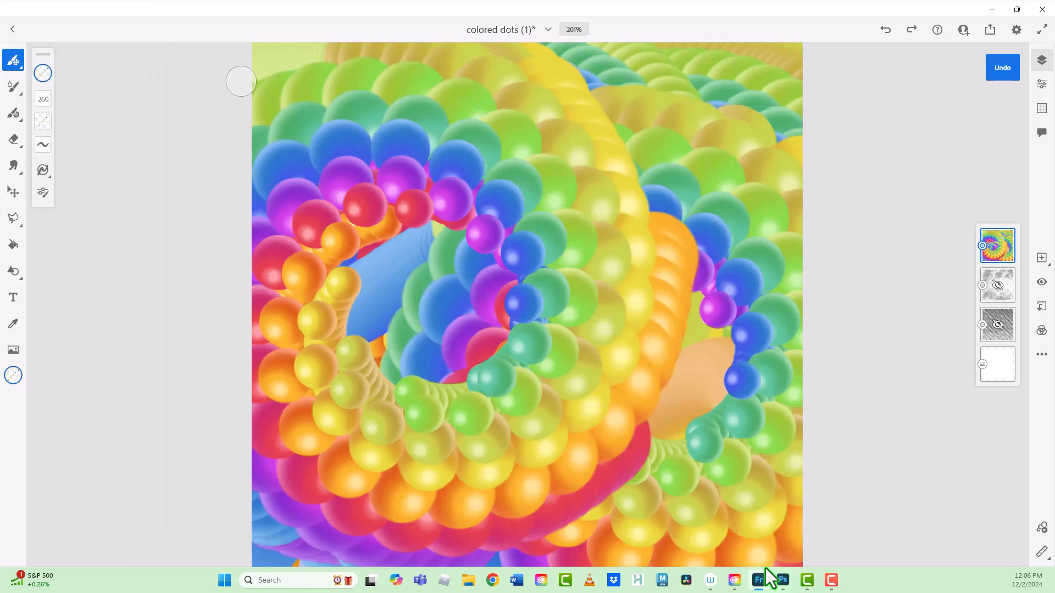
# Step: Look through the recently used pixel brushes for ones suited to making patterns
pyautogui.click(13, 60)
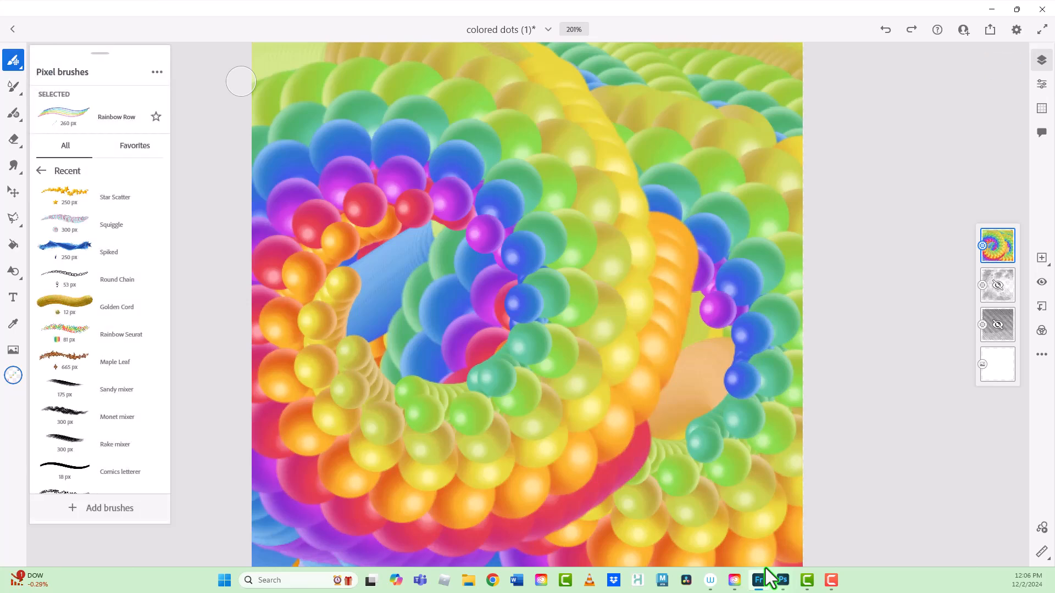
pyautogui.scroll(-5, 88, 330)
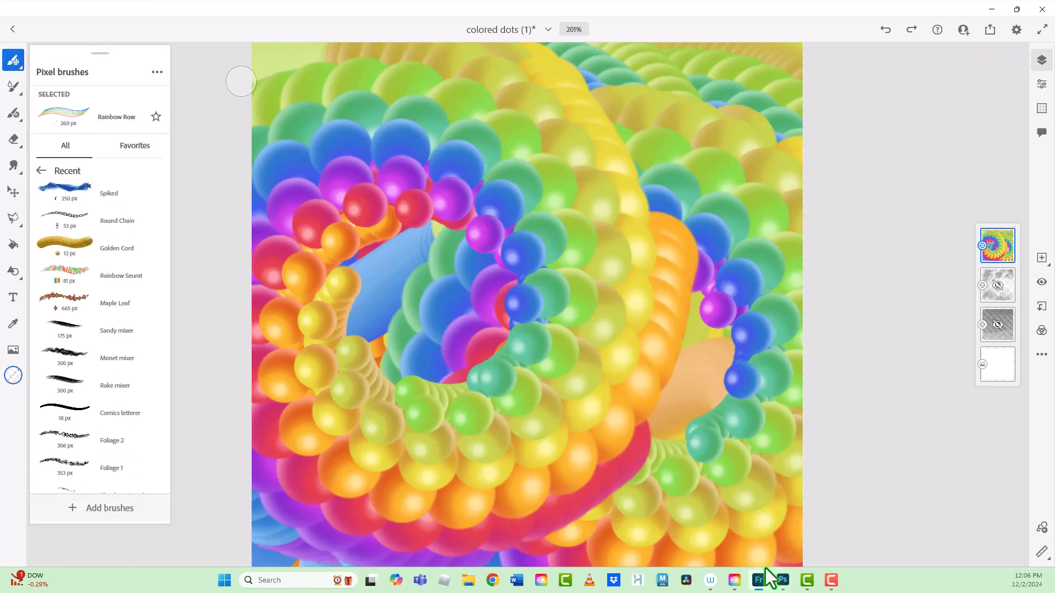
pyautogui.scroll(-4, 88, 330)
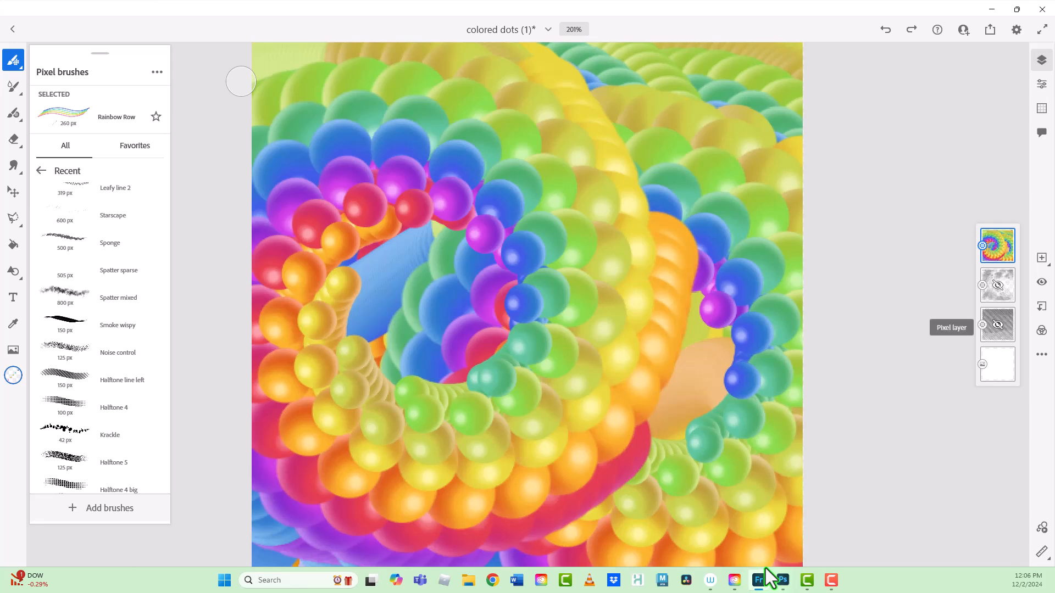
# Step: Hide the rainbow spiral layer and show the layer with the diagonal halftone lines
pyautogui.click(998, 246)
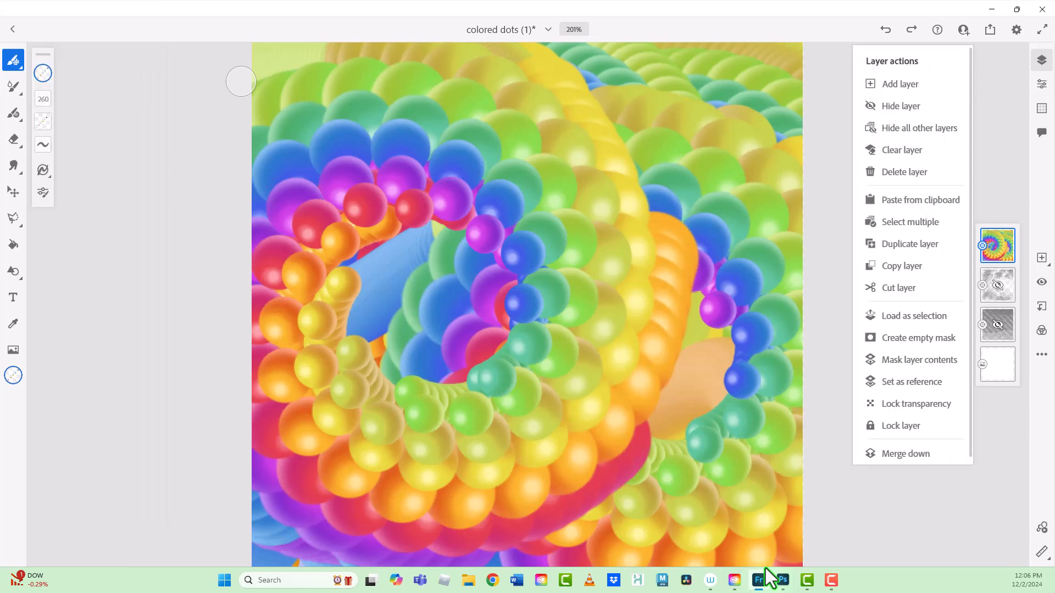
pyautogui.click(901, 106)
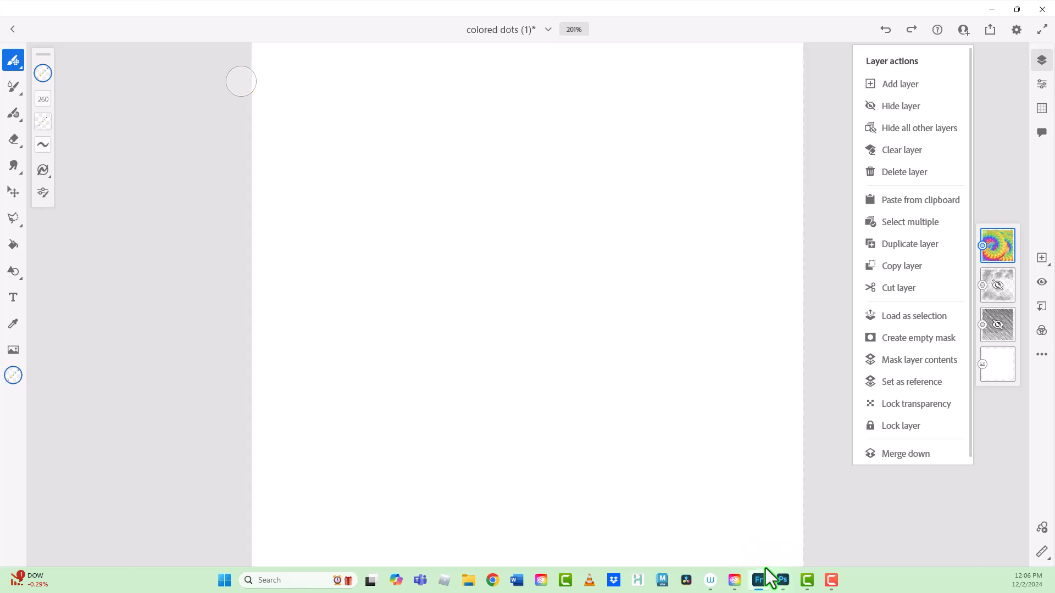
pyautogui.click(998, 325)
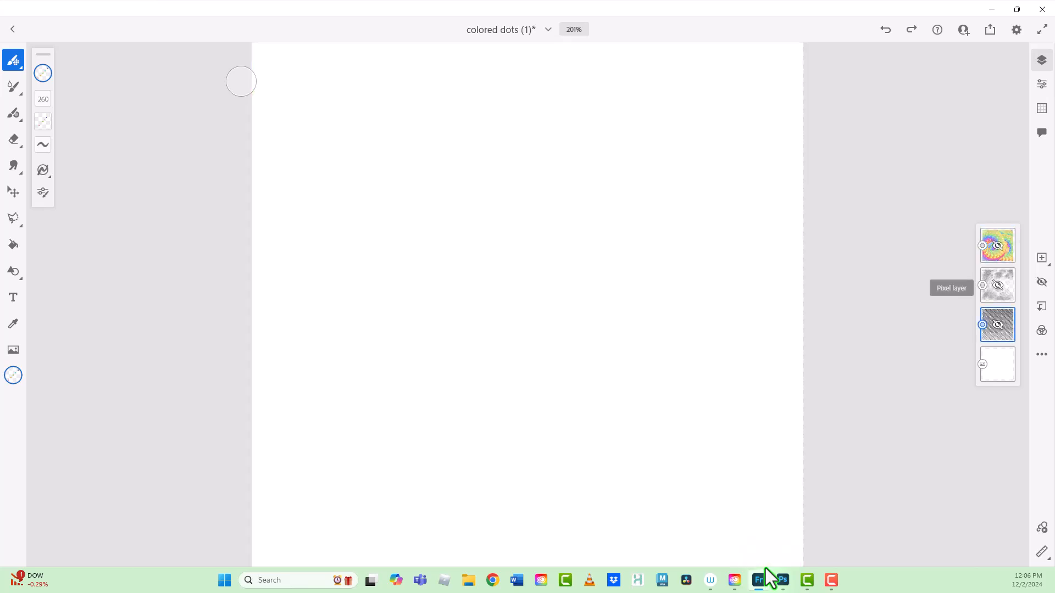
pyautogui.click(998, 324)
pyautogui.click(903, 229)
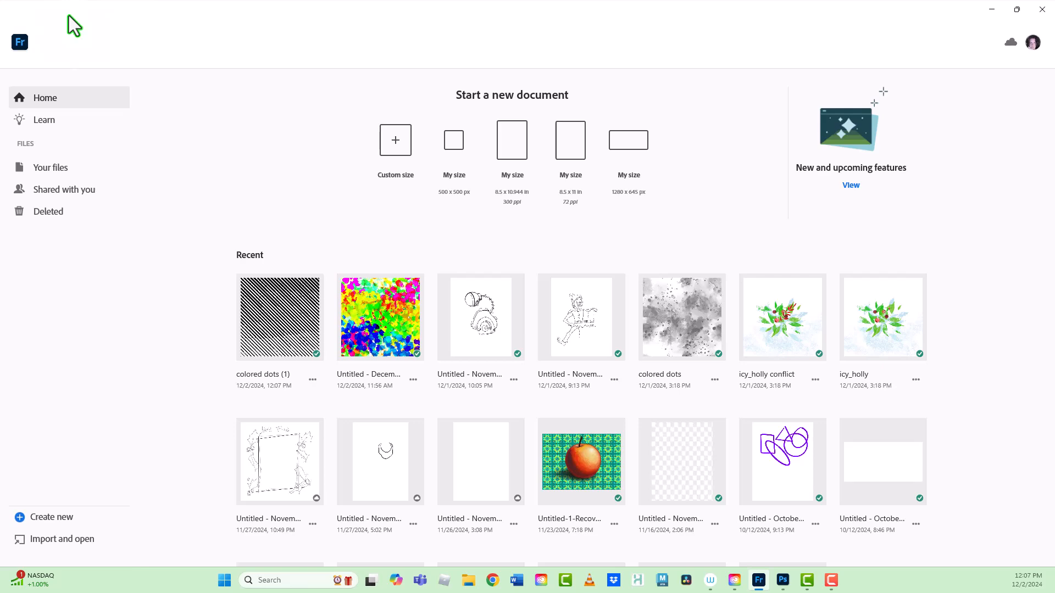
# Step: Minimize Fresco to return to Photoshop and deselect the Beauty text layer
pyautogui.click(991, 10)
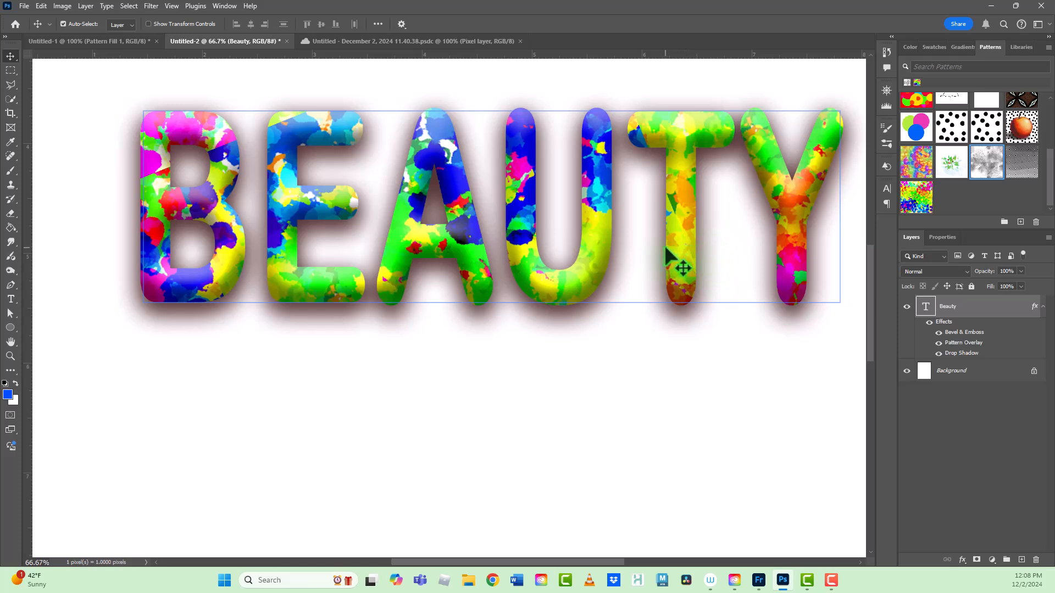
pyautogui.click(289, 467)
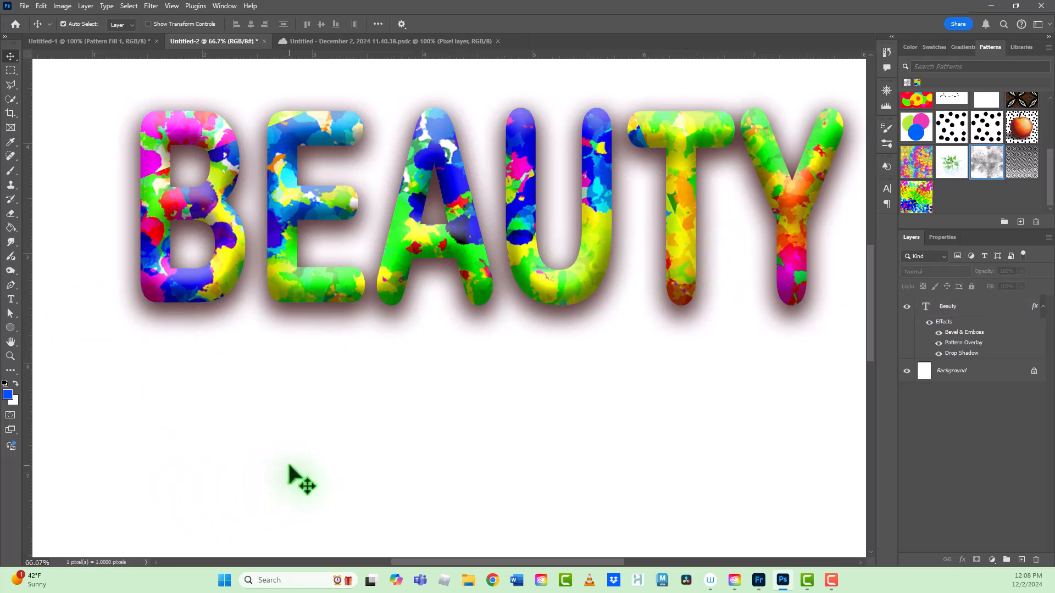